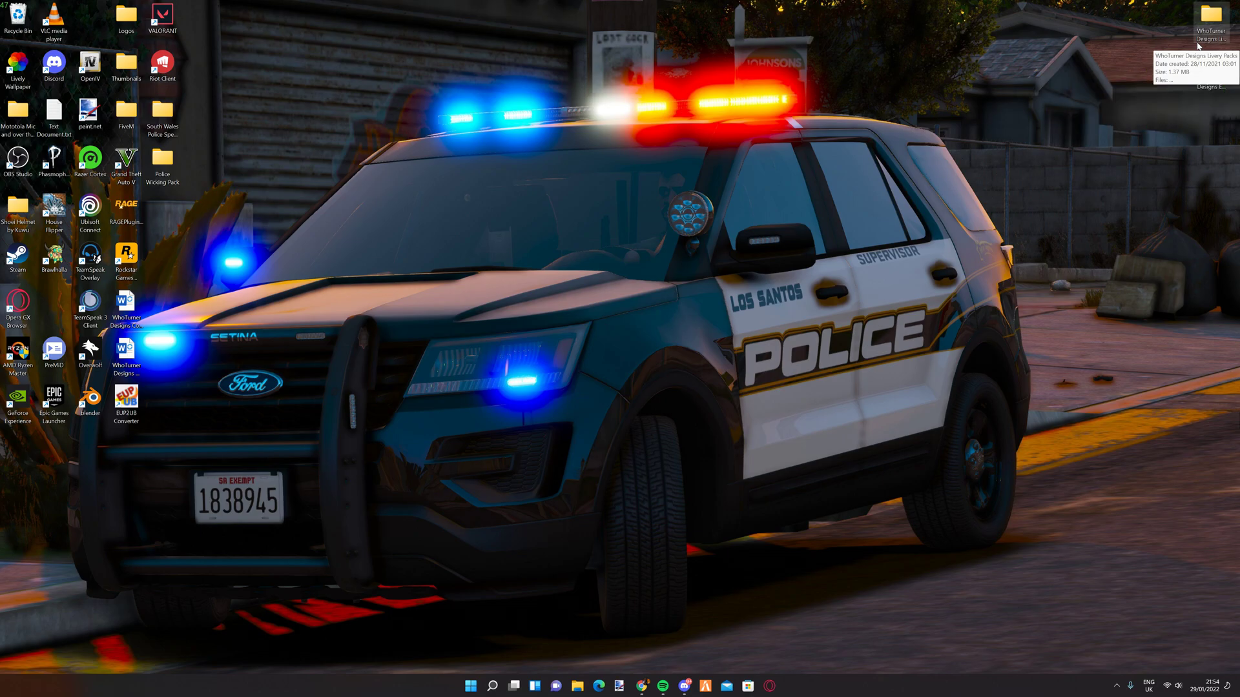
# Step: Bring up the LSPDFR [EUP] LSPD Pack 9.2+ page and highlight EUP, LSPD Pack and FiveM-Ready
pyautogui.click(642, 686)
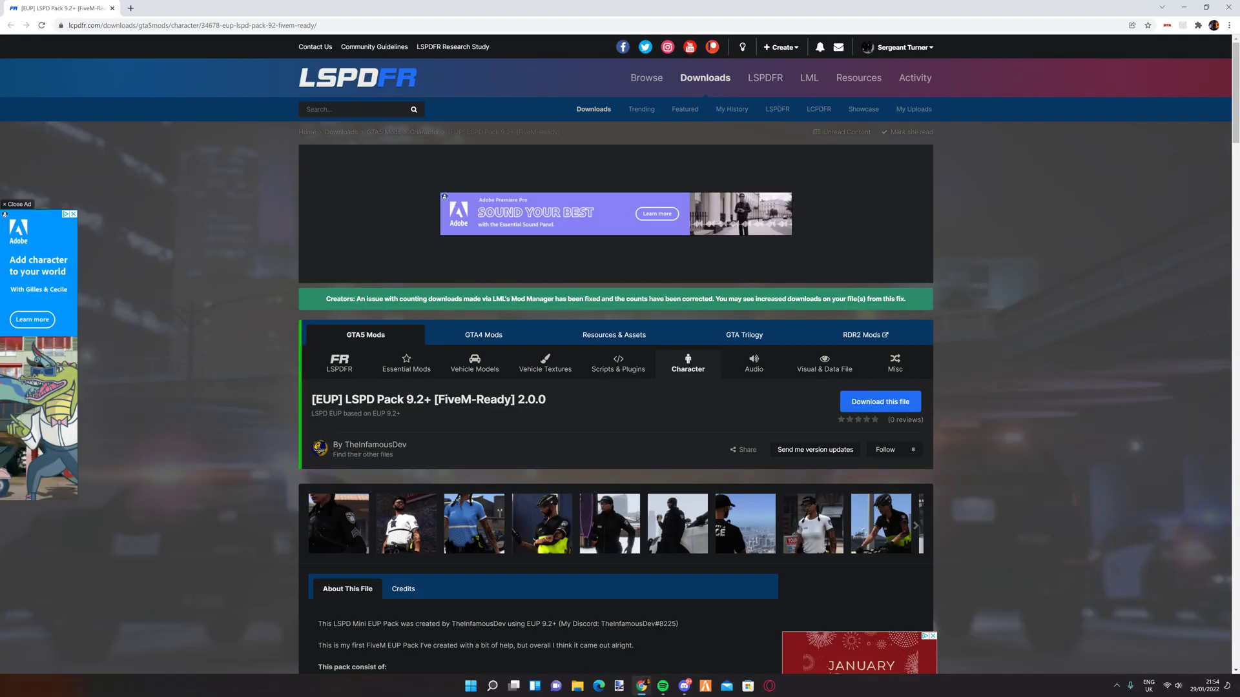
pyautogui.moveTo(345, 399)
pyautogui.mouseDown()
pyautogui.moveTo(416, 399)
pyautogui.moveTo(345, 399)
pyautogui.mouseUp()
pyautogui.moveTo(438, 399)
pyautogui.mouseDown()
pyautogui.moveTo(515, 400)
pyautogui.moveTo(438, 399)
pyautogui.mouseUp()
pyautogui.moveTo(316, 399); pyautogui.dragTo(339, 399)
pyautogui.click(339, 399)
pyautogui.scroll(-5, 286, 366)
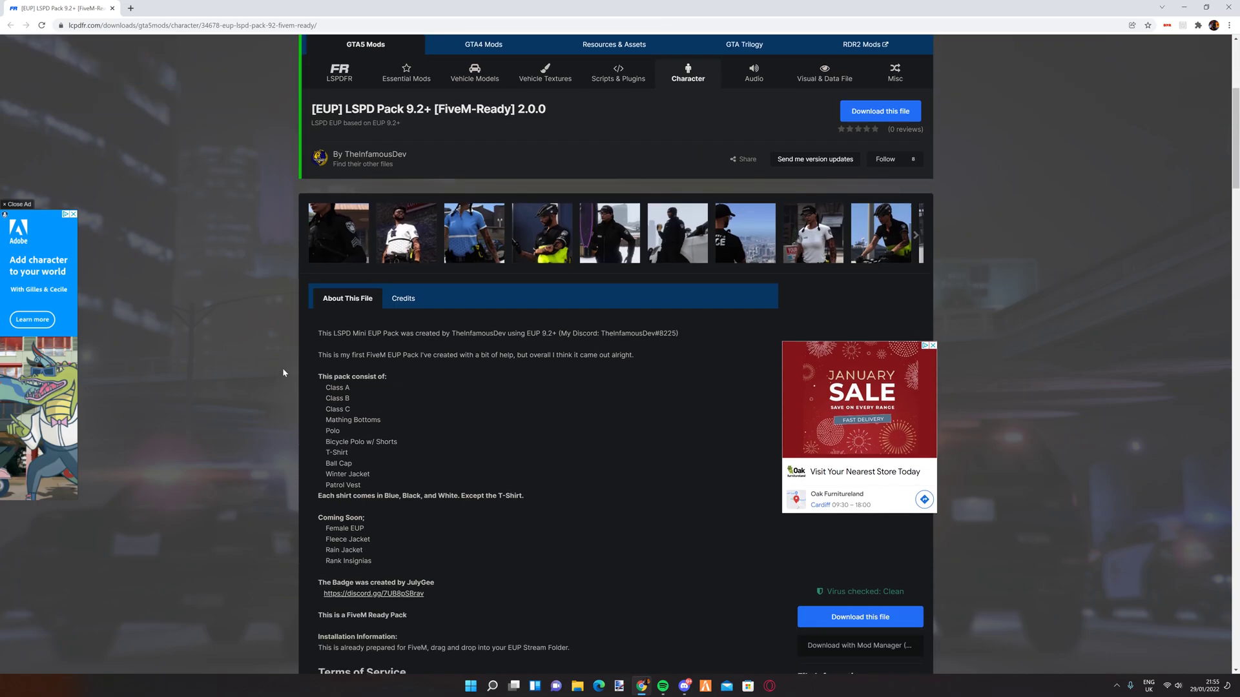
pyautogui.scroll(3, 348, 349)
# Step: Select the pack page's full title and subtitle text
pyautogui.moveTo(315, 302); pyautogui.dragTo(339, 302)
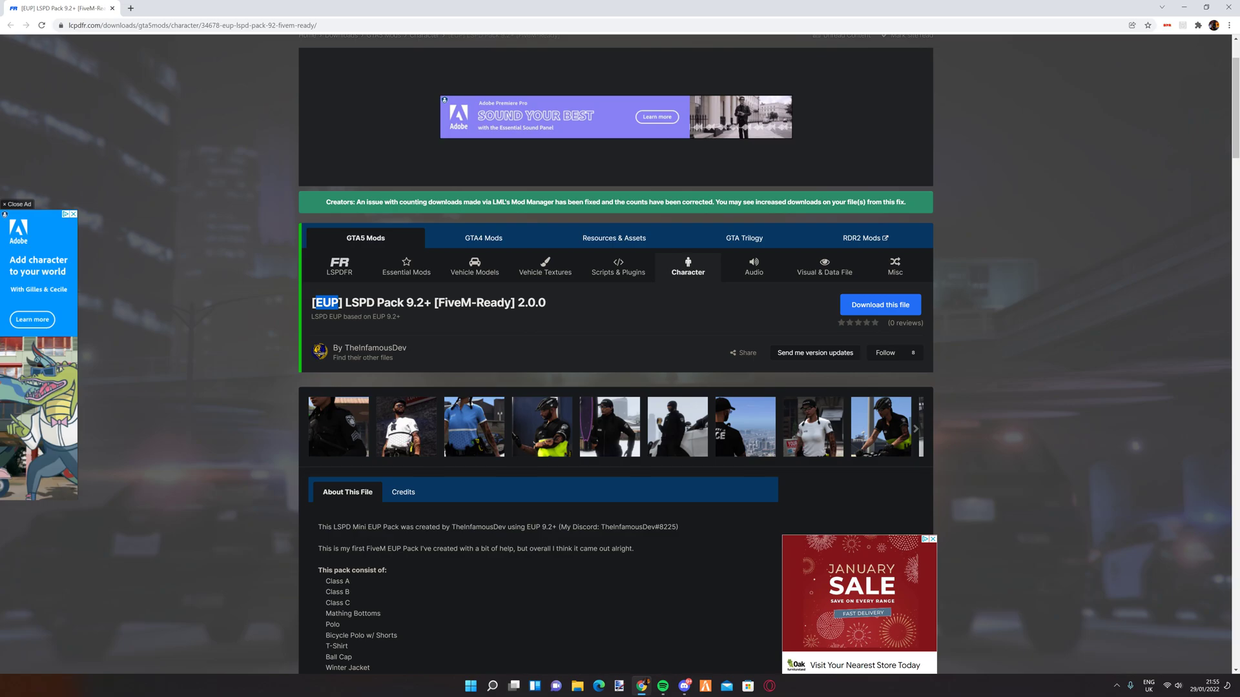
pyautogui.moveTo(343, 303); pyautogui.dragTo(492, 316)
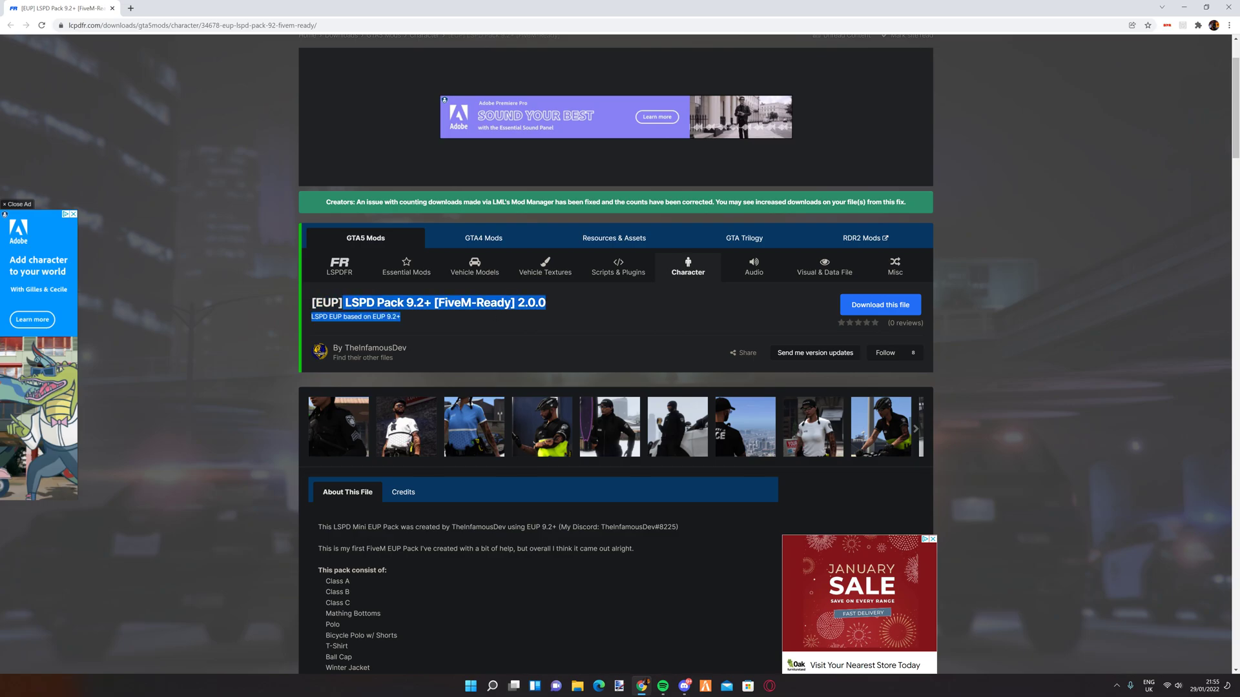
pyautogui.click(197, 228)
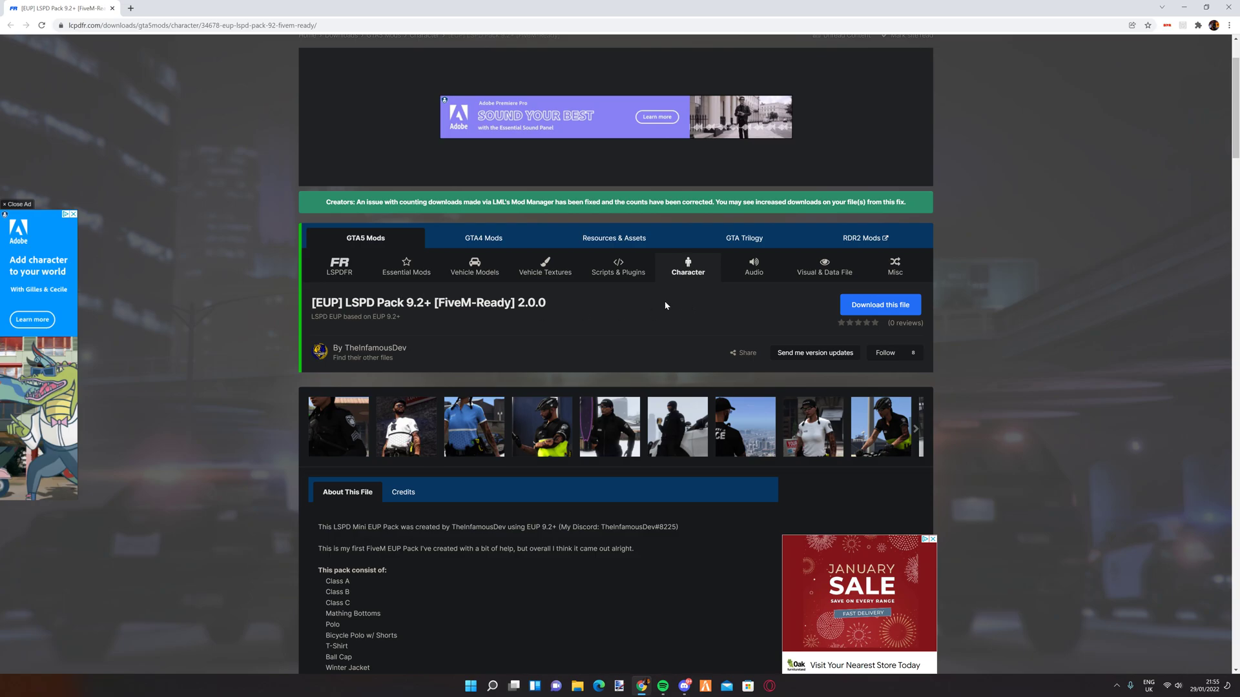
pyautogui.moveTo(310, 302); pyautogui.dragTo(581, 304)
pyautogui.click(594, 306)
pyautogui.moveTo(310, 303); pyautogui.dragTo(546, 303)
pyautogui.moveTo(377, 302); pyautogui.dragTo(376, 316)
pyautogui.click(376, 316)
pyautogui.click(320, 430)
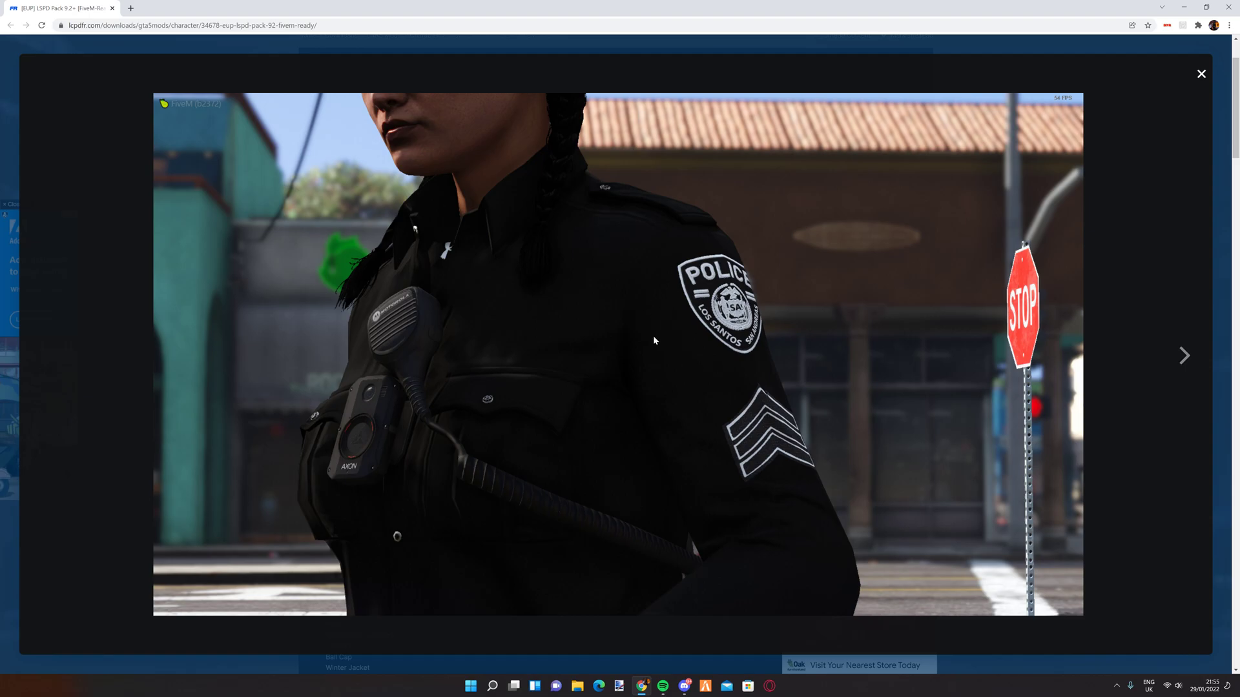
pyautogui.click(1185, 355)
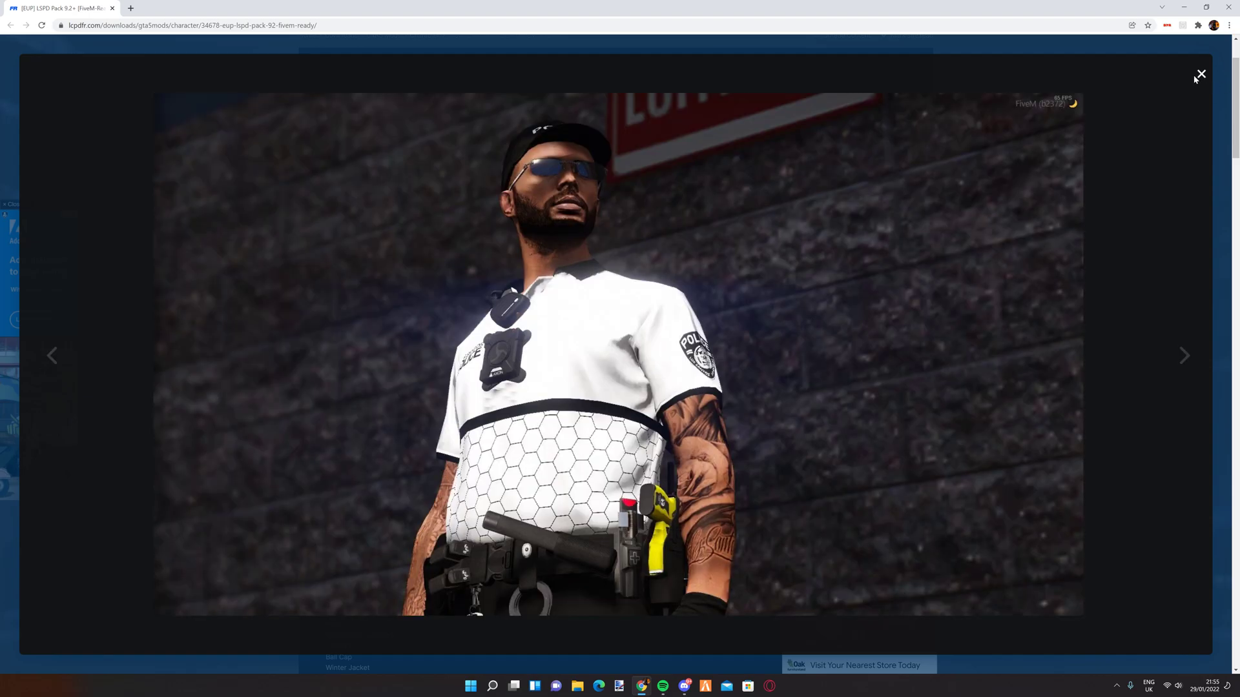
pyautogui.press('Right')
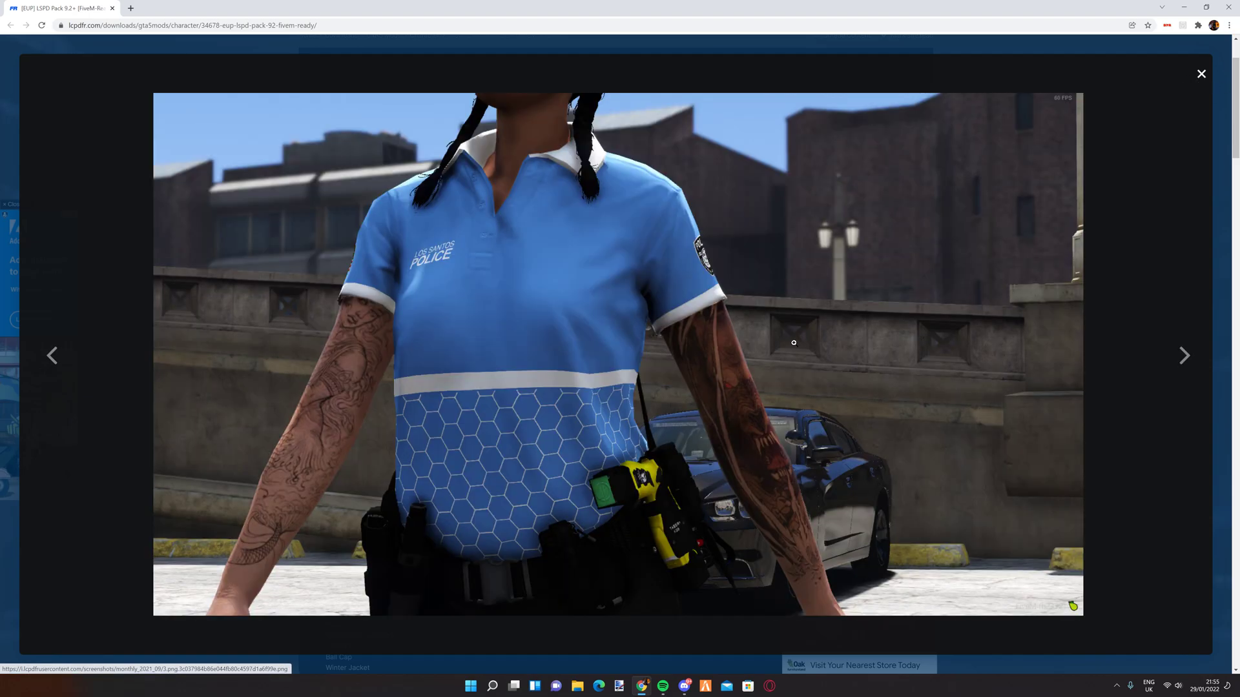
pyautogui.press('Right')
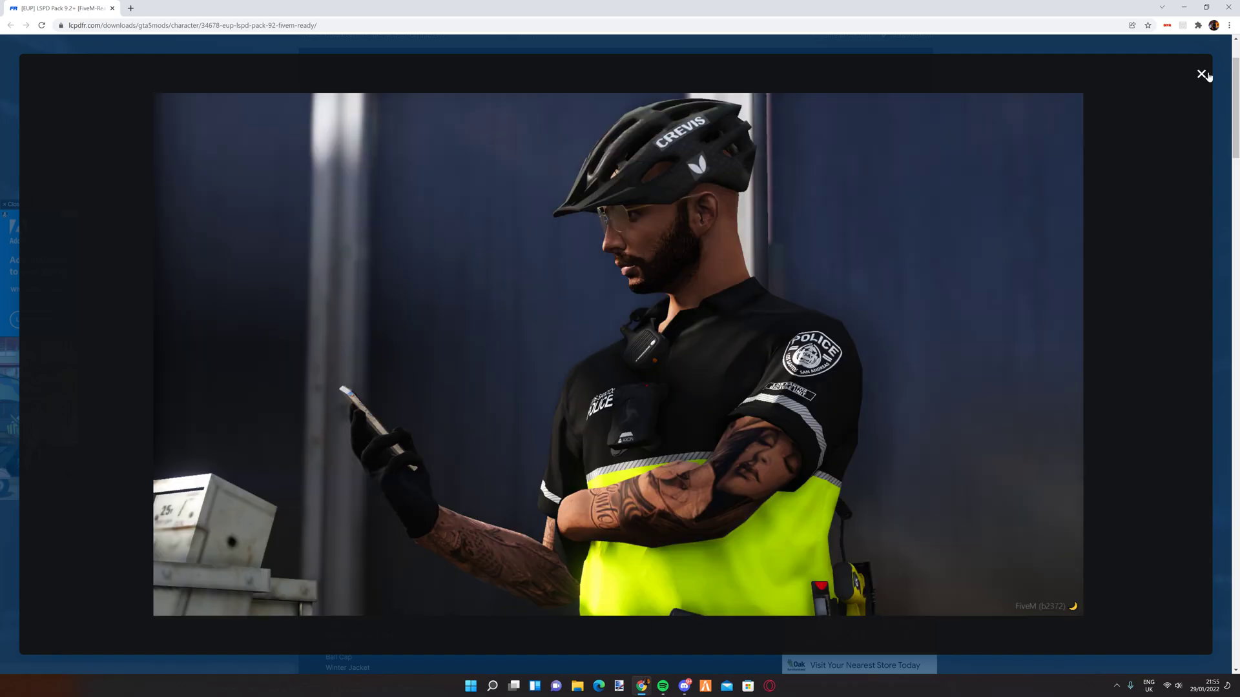
pyautogui.press('Escape')
pyautogui.moveTo(424, 349); pyautogui.dragTo(355, 350)
# Step: Reload the pack's file page and accept the privacy consent notice
pyautogui.click(513, 351)
pyautogui.scroll(-8, 581, 347)
pyautogui.scroll(5, 521, 338)
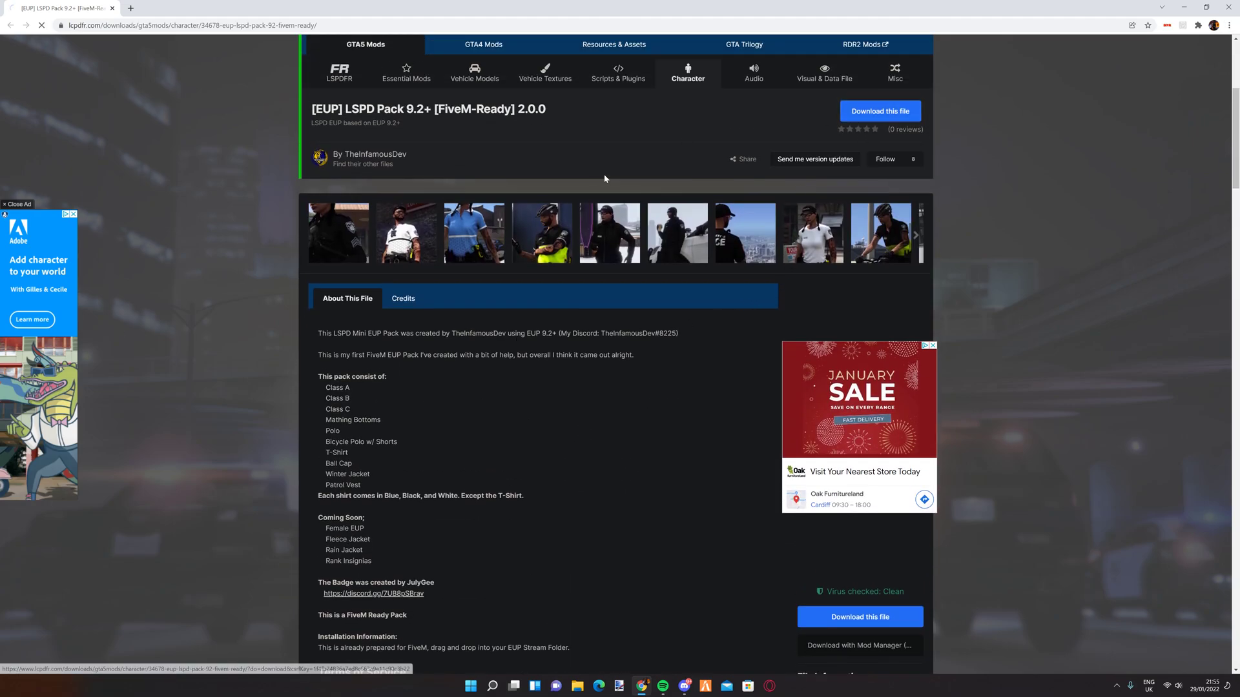
pyautogui.press('F5')
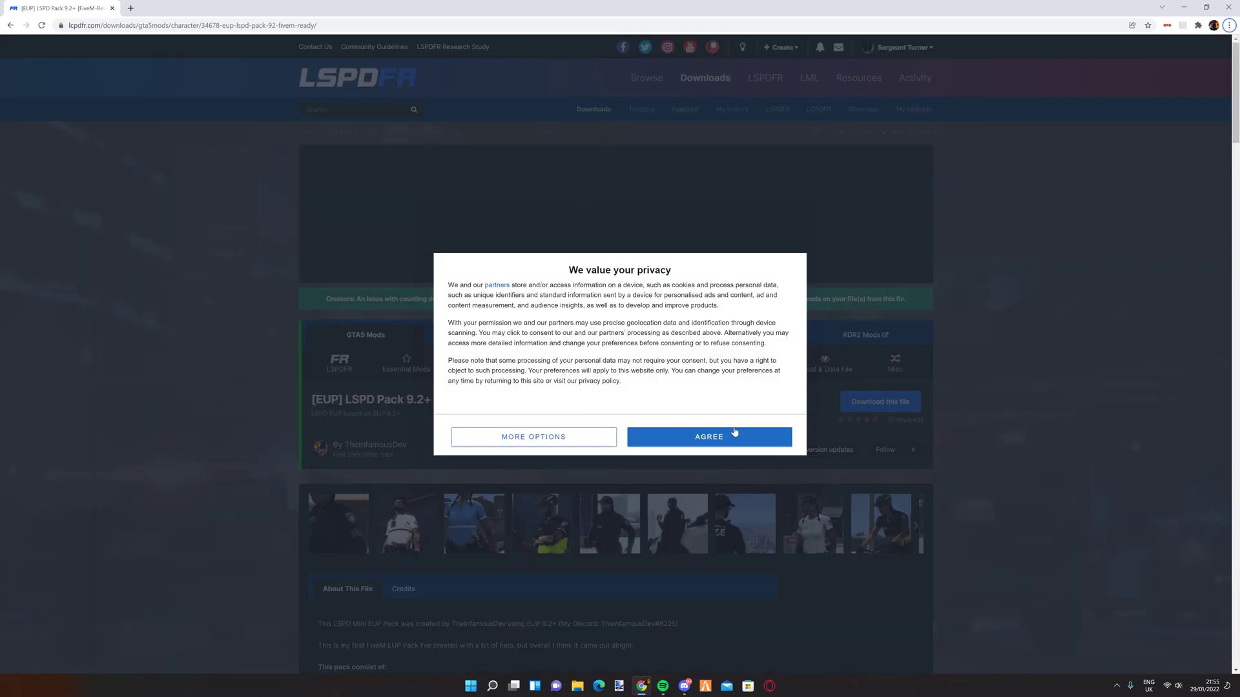
pyautogui.click(734, 432)
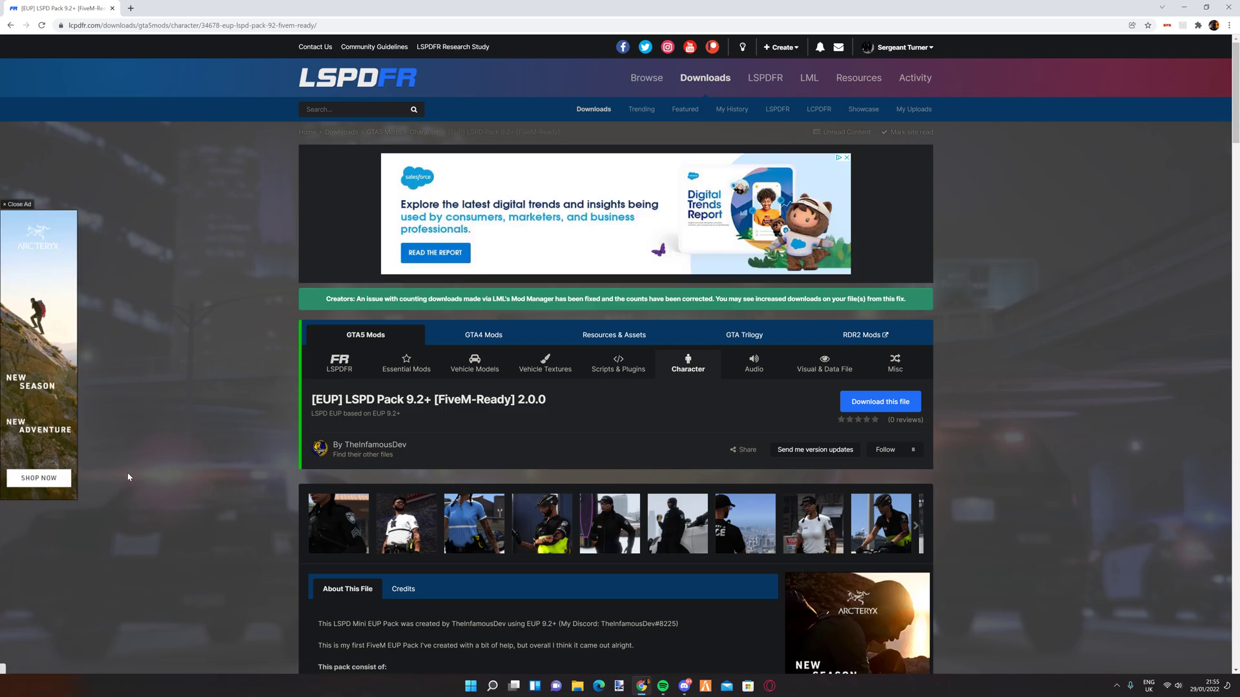
# Step: Start the 22.66 MB EUP pack download and switch over to Discord
pyautogui.scroll(-5, 122, 477)
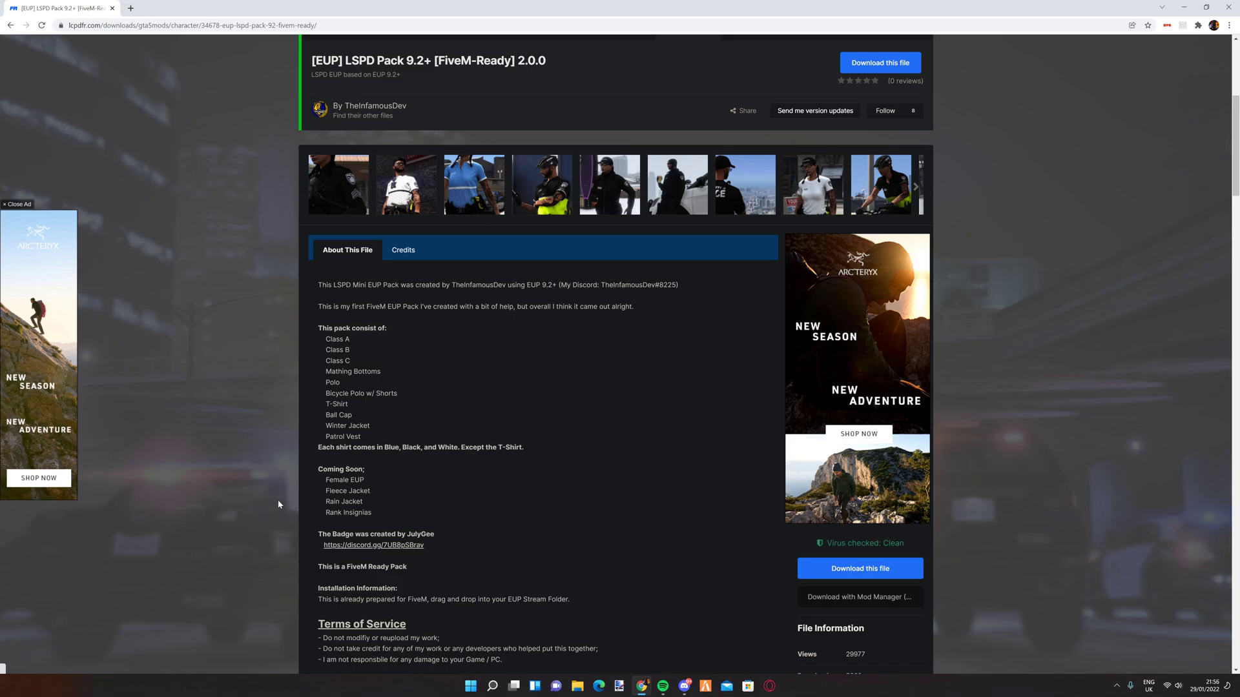
pyautogui.click(861, 569)
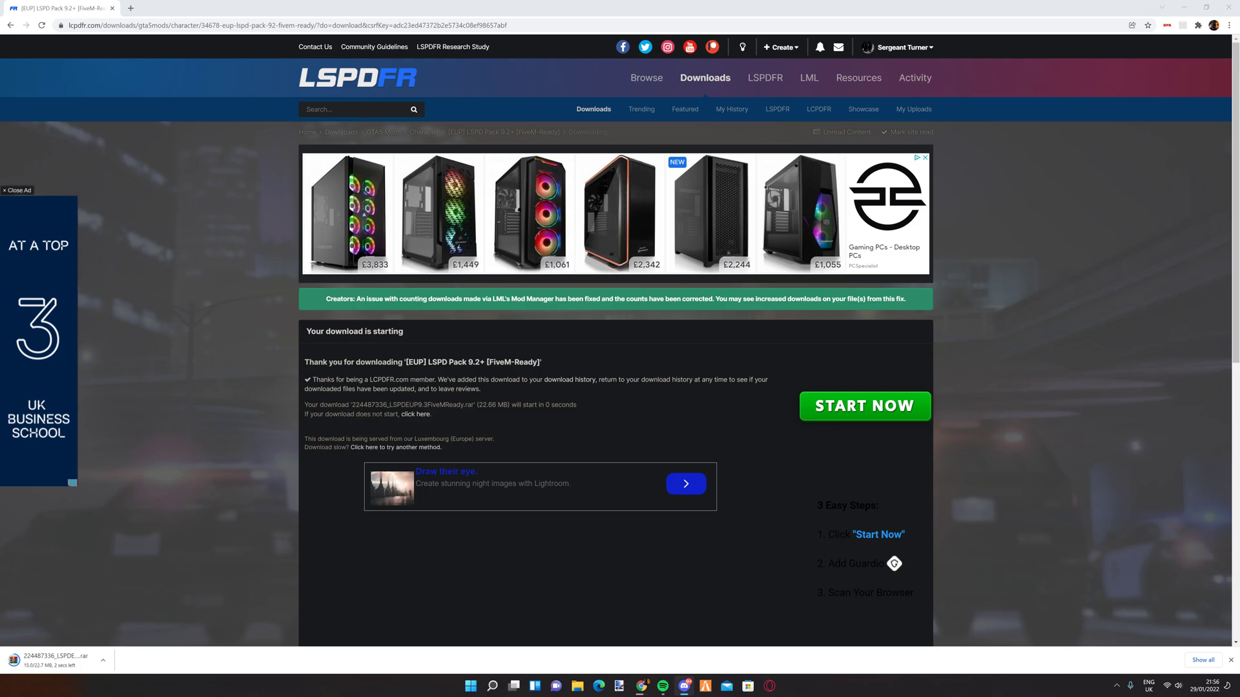
pyautogui.hotkey('alt', 'Tab')
# Step: Maximise Discord, scroll through the screenshots channel, then minimise it
pyautogui.doubleClick(506, 150)
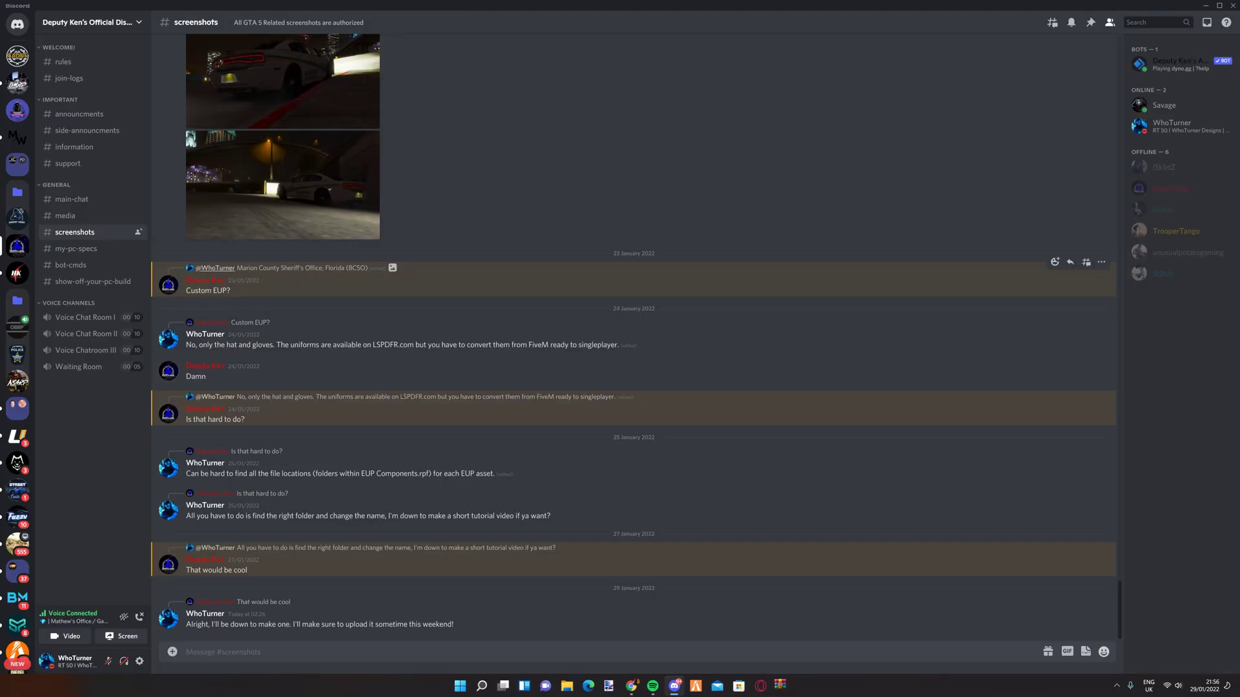
pyautogui.scroll(8, 393, 349)
pyautogui.scroll(-8, 380, 383)
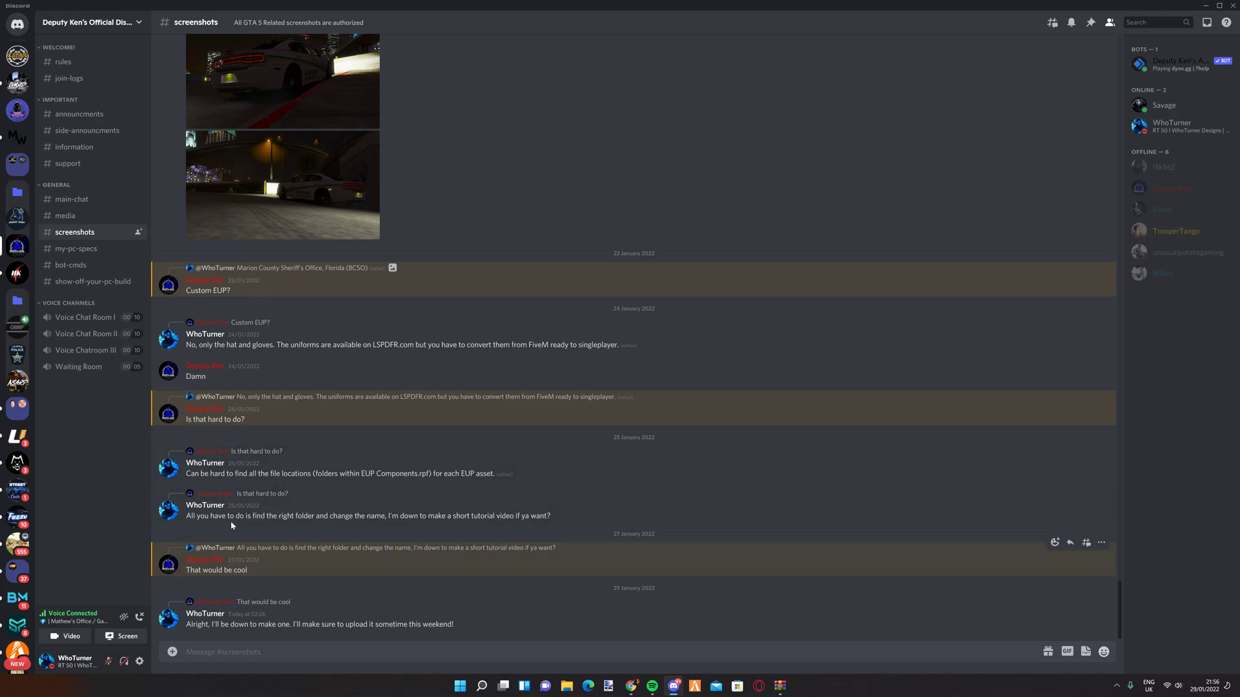
pyautogui.click(1204, 5)
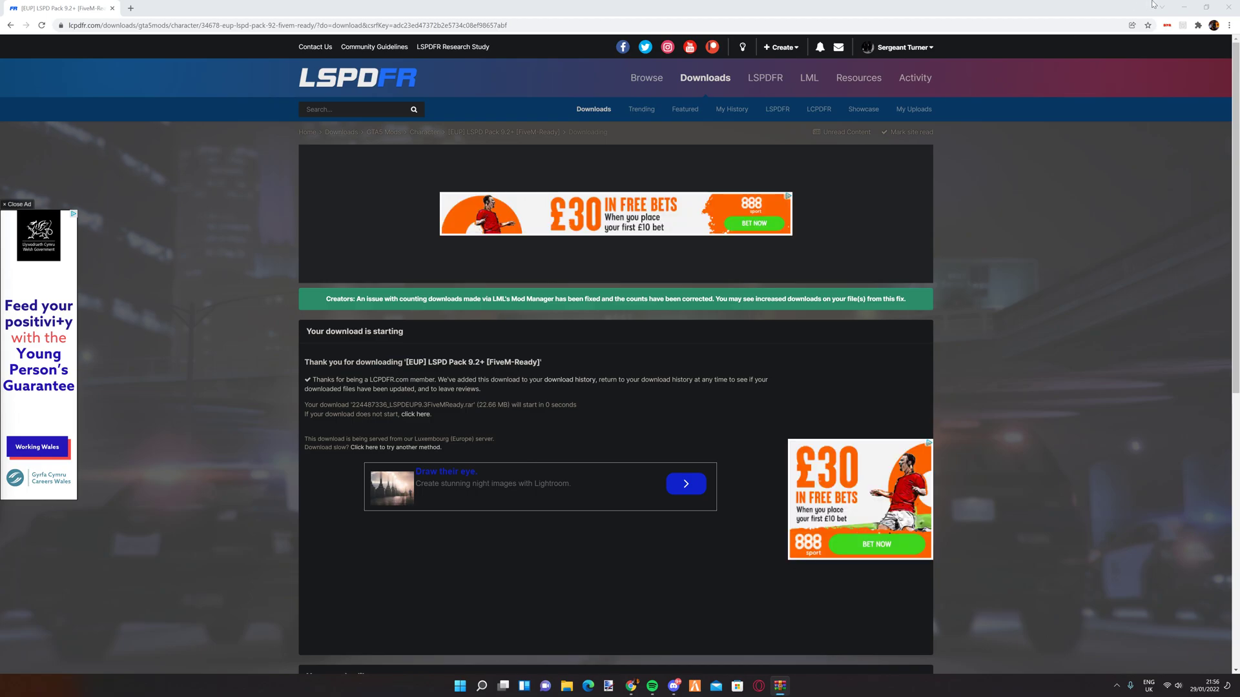
# Step: Minimise the browser, move the LSPD EUP folder to mid-desktop and open it
pyautogui.click(1183, 6)
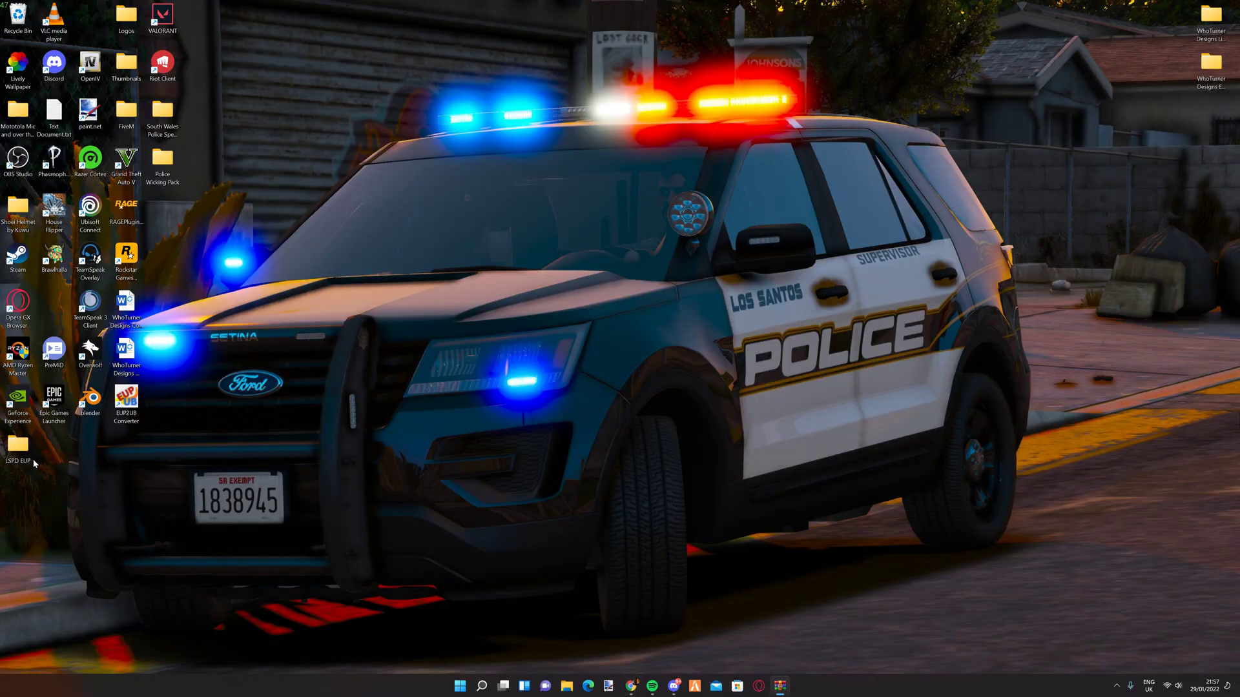
pyautogui.moveTo(33, 459); pyautogui.dragTo(683, 174)
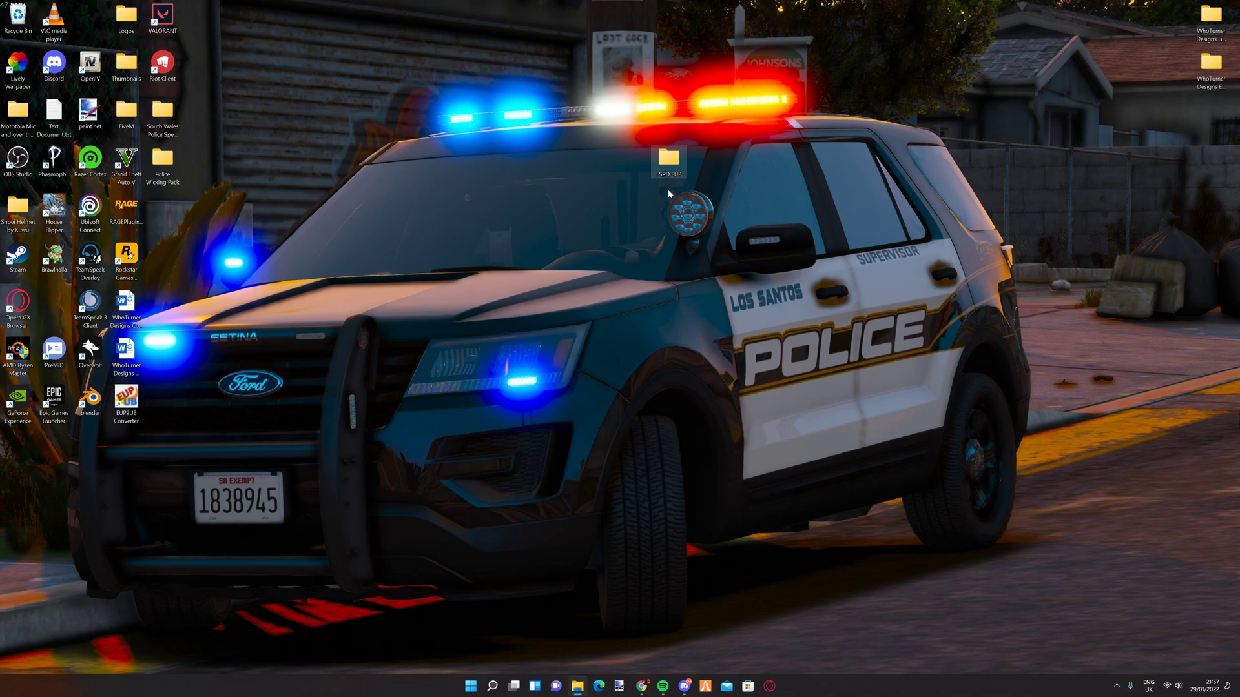
pyautogui.moveTo(439, 248); pyautogui.dragTo(487, 113)
# Step: Read the pack's Information.txt in Notepad, close it, and launch OpenIV from the desktop
pyautogui.click(378, 218)
pyautogui.doubleClick(377, 218)
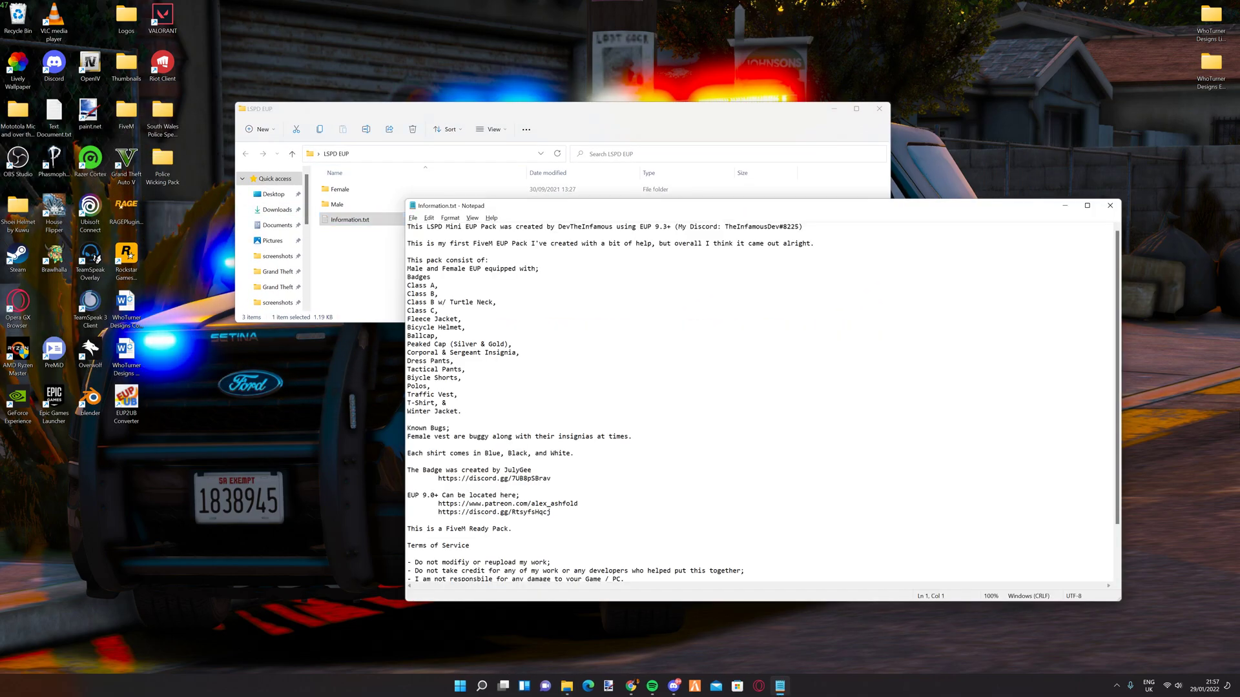
pyautogui.scroll(-3, 759, 401)
pyautogui.scroll(3, 759, 400)
pyautogui.click(1110, 205)
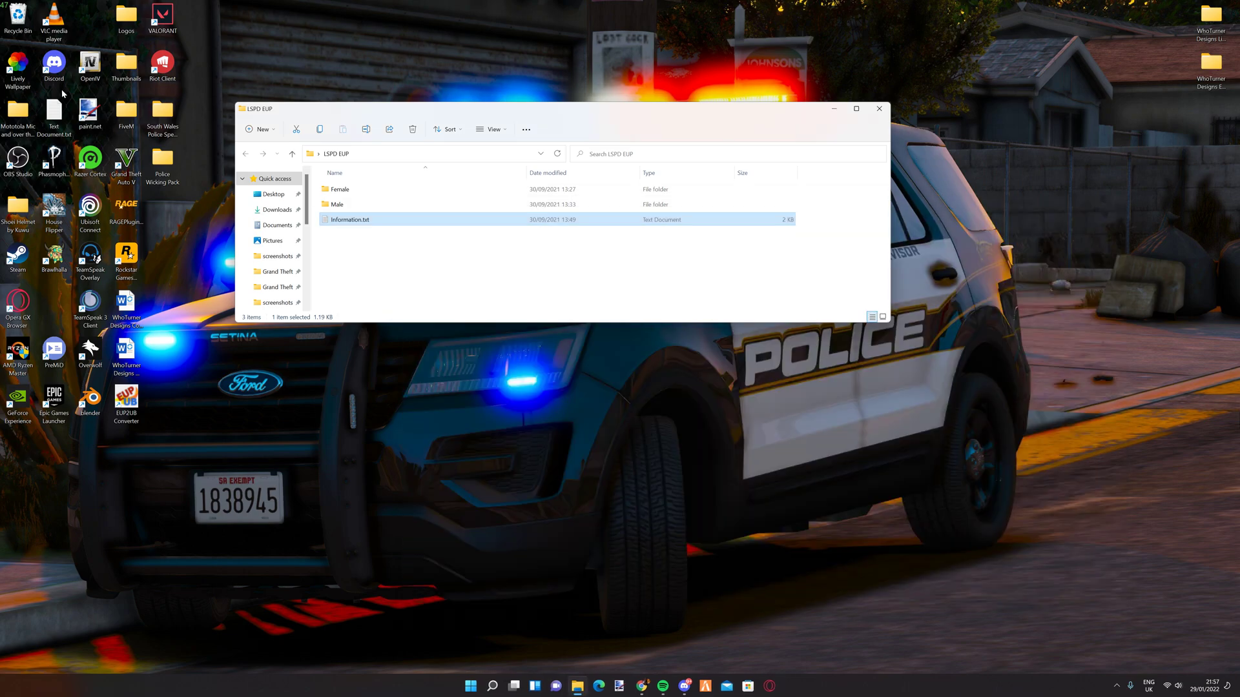
pyautogui.click(82, 69)
pyautogui.doubleClick(82, 69)
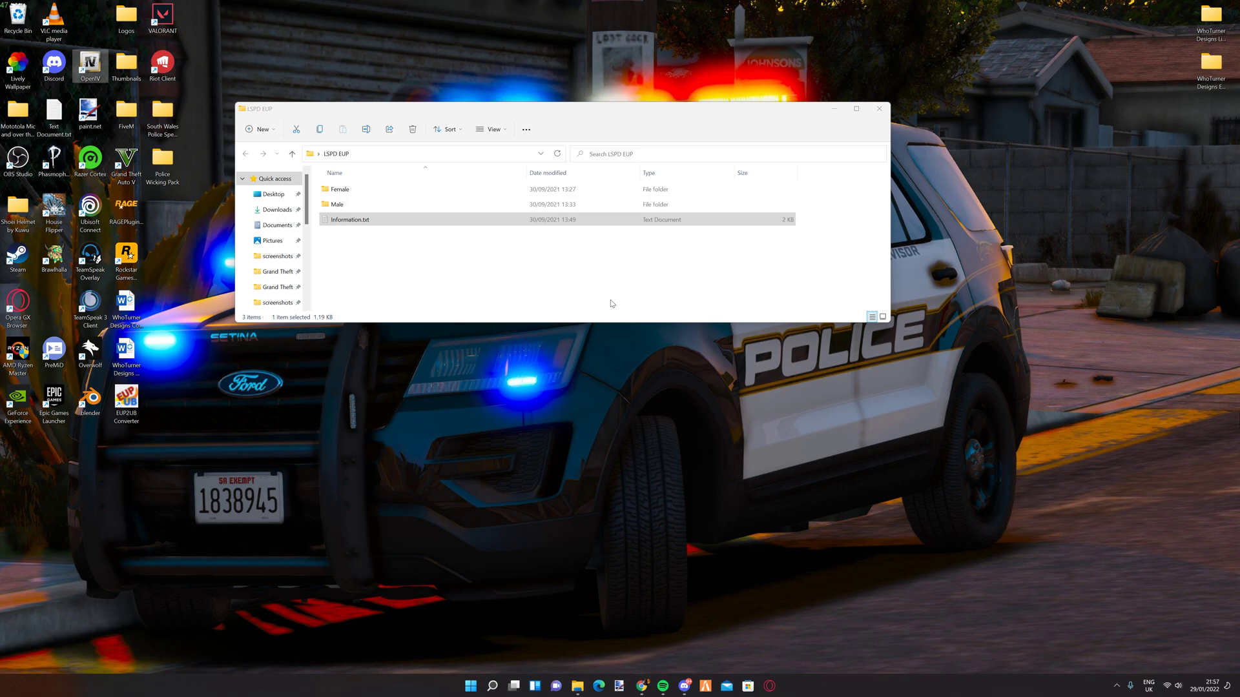
# Step: Start OpenIV for GTA V on Windows, enable edit mode, and place it beside the LSPD EUP folder
pyautogui.click(577, 359)
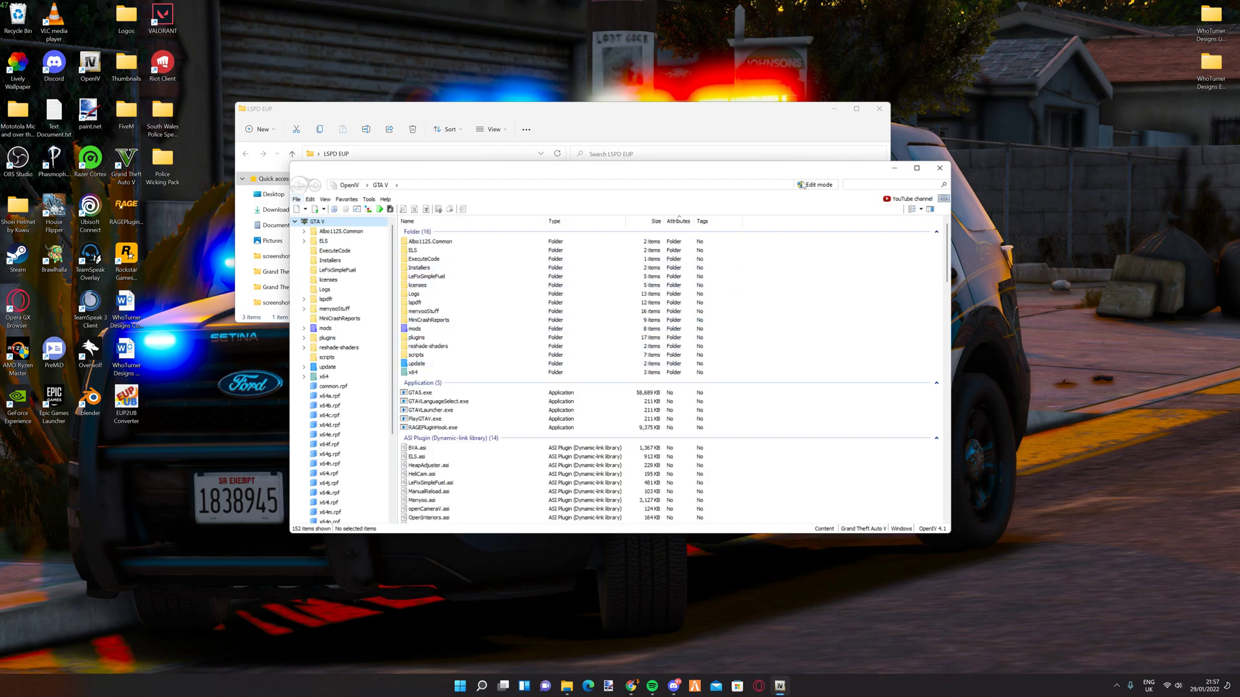
pyautogui.click(815, 185)
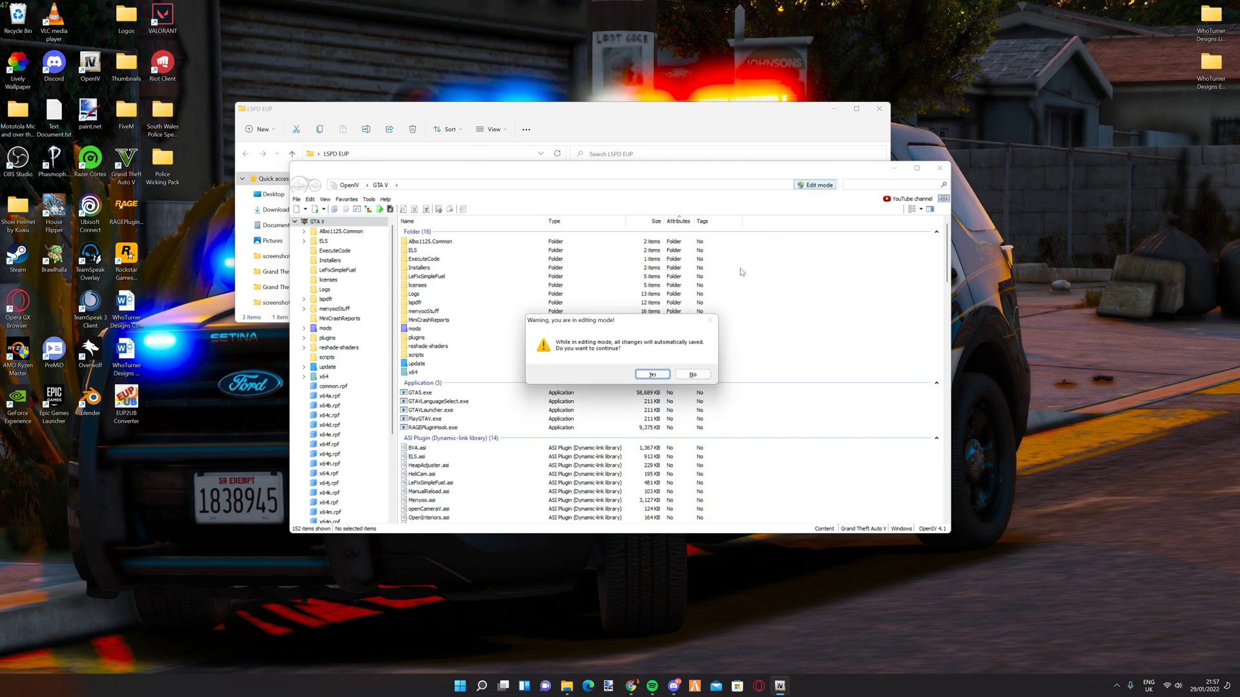
pyautogui.click(652, 374)
pyautogui.moveTo(785, 173); pyautogui.dragTo(752, 242)
pyautogui.click(839, 214)
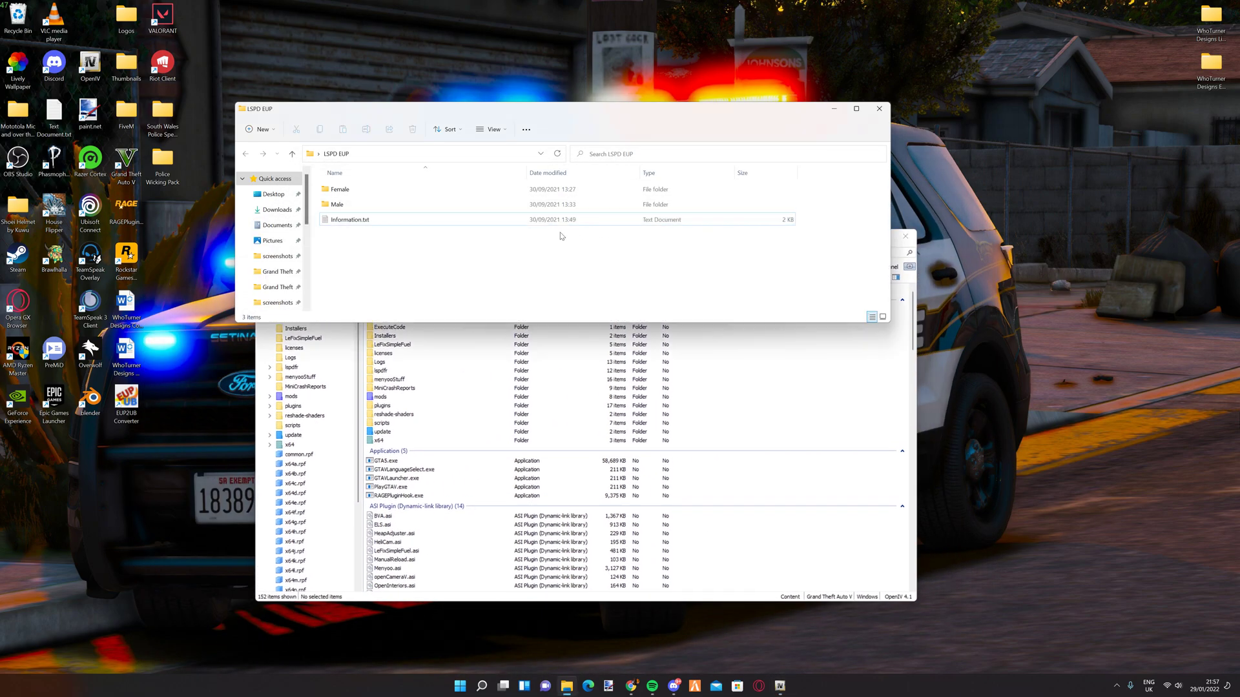
pyautogui.click(794, 396)
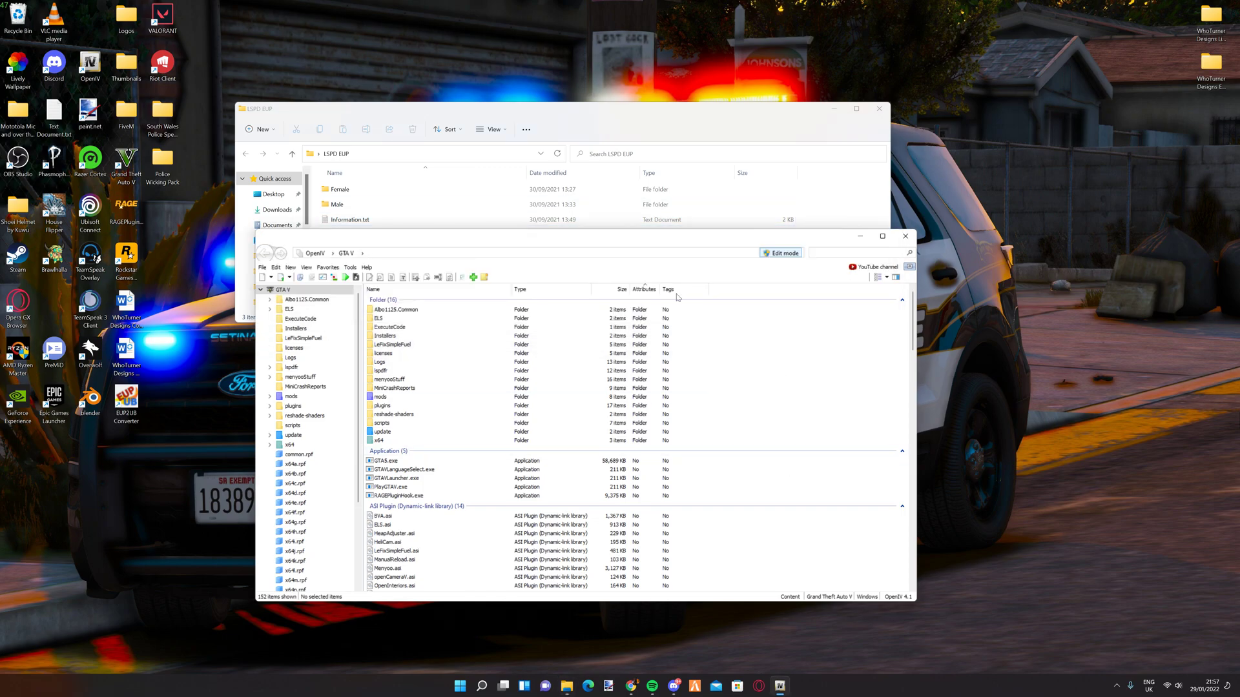
pyautogui.moveTo(643, 234)
pyautogui.mouseDown()
pyautogui.moveTo(845, 128)
pyautogui.moveTo(650, 181)
pyautogui.moveTo(626, 253)
pyautogui.moveTo(661, 235)
pyautogui.mouseUp()
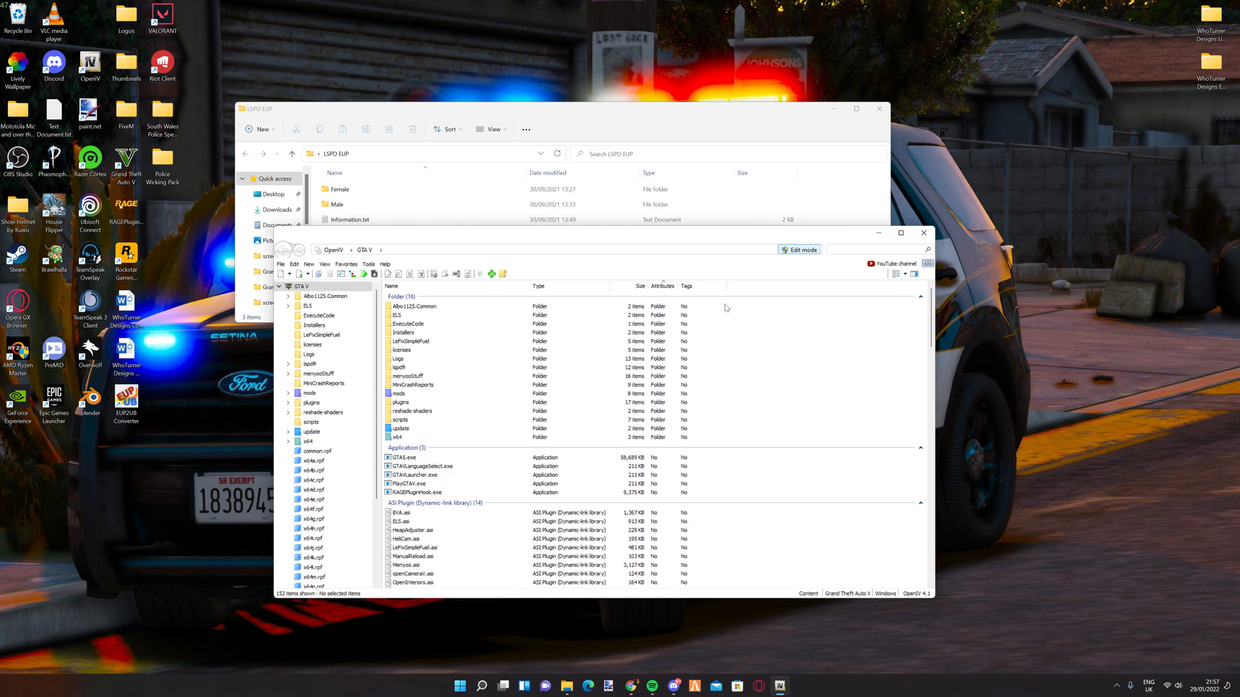
# Step: Navigate OpenIV through mods > update > x64 > dlcpacks > eup into dlc.rpf
pyautogui.doubleClick(444, 395)
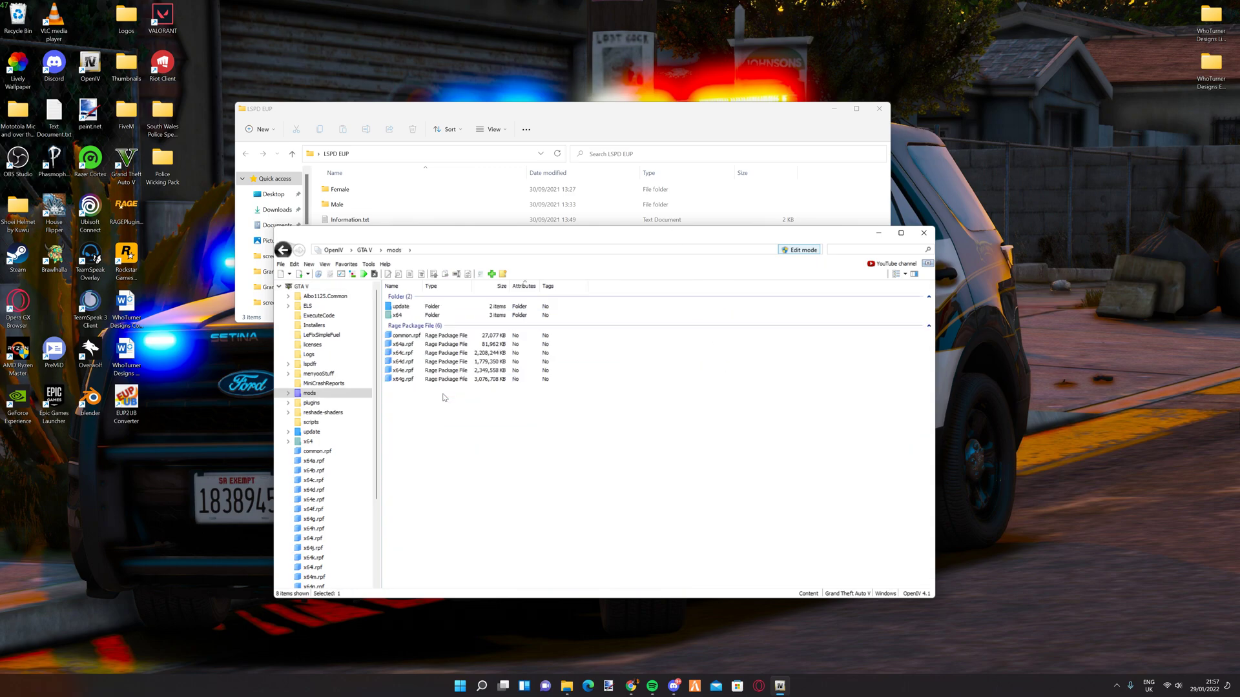
pyautogui.press('alt')
pyautogui.doubleClick(399, 307)
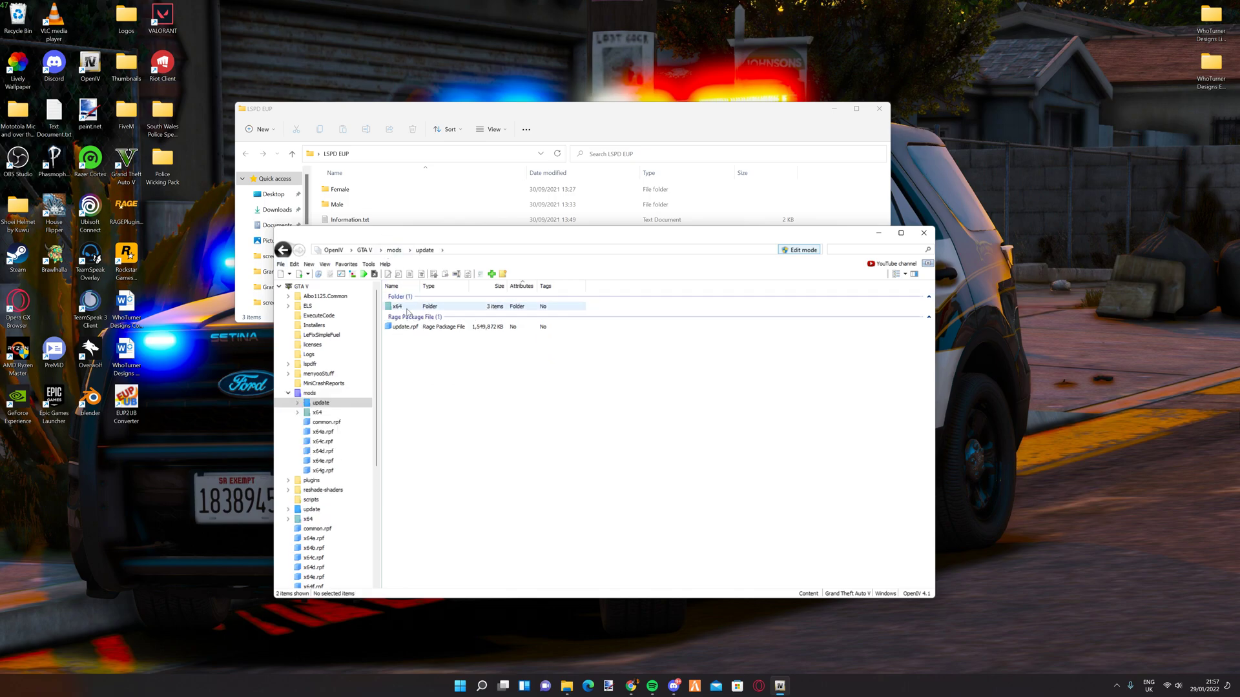
pyautogui.doubleClick(407, 308)
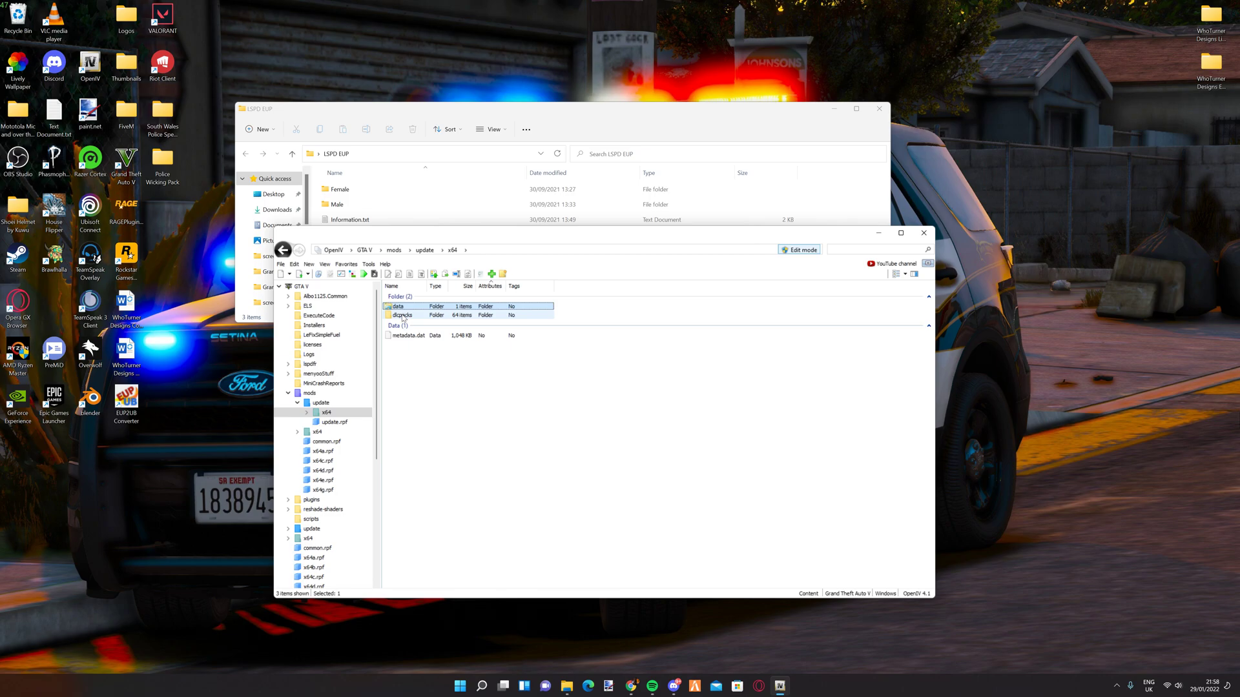
pyautogui.doubleClick(403, 316)
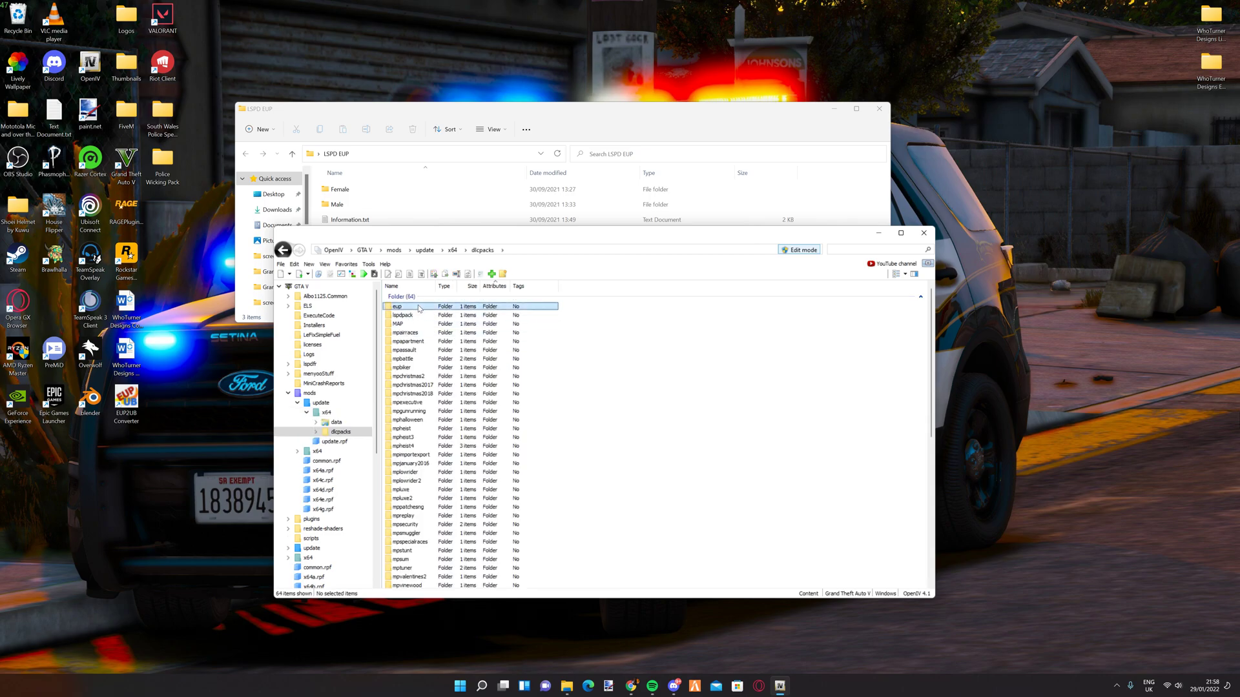
pyautogui.doubleClick(419, 307)
pyautogui.doubleClick(417, 308)
# Step: Open x64 inside dlc.rpf and then the eup_componentpeds.rpf archive
pyautogui.click(417, 308)
pyautogui.doubleClick(416, 308)
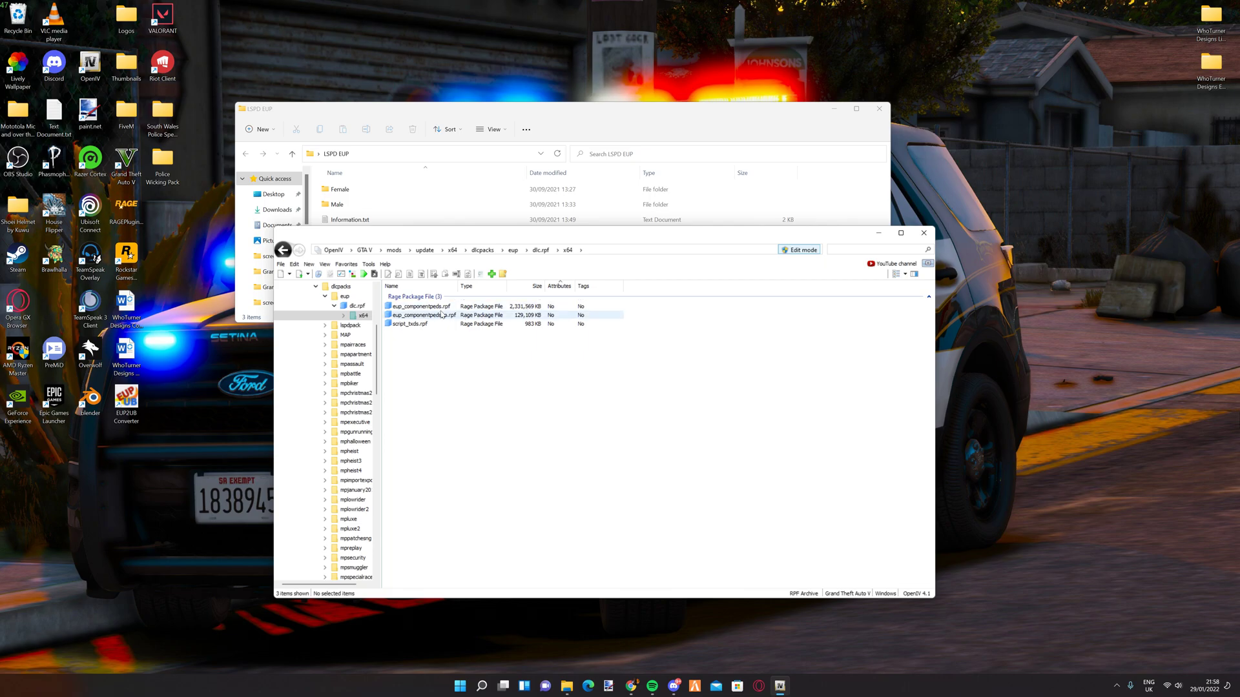
pyautogui.click(421, 315)
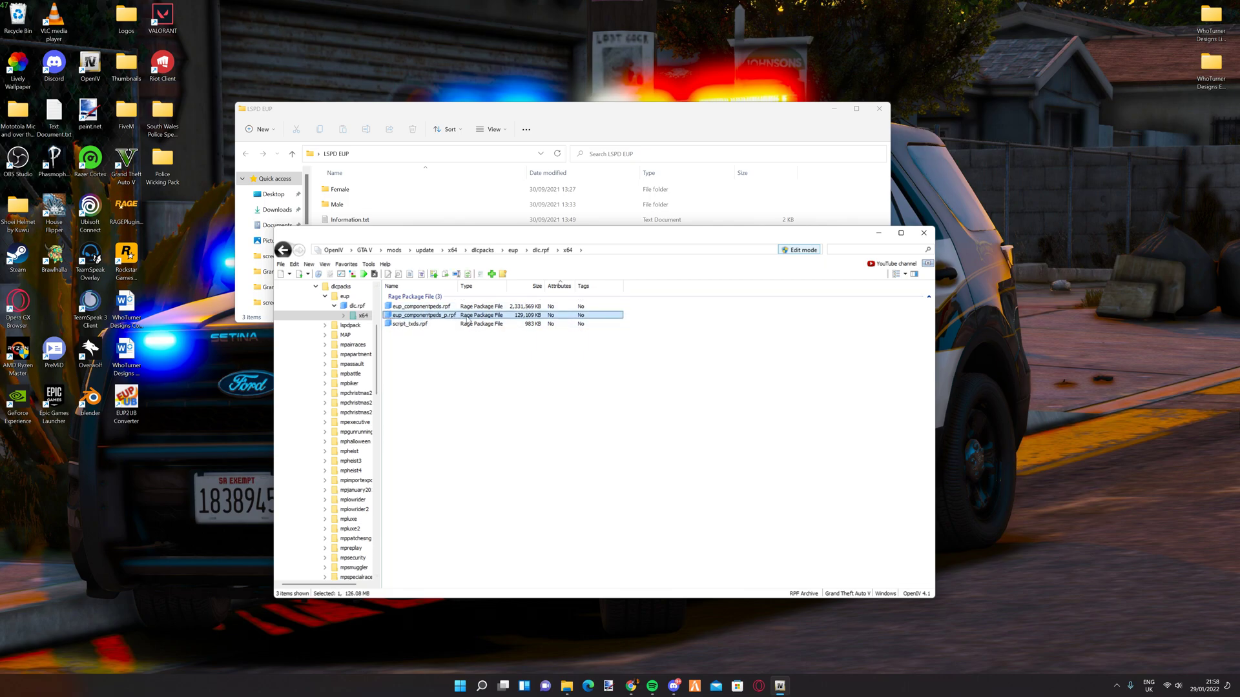
pyautogui.click(396, 308)
pyautogui.doubleClick(396, 308)
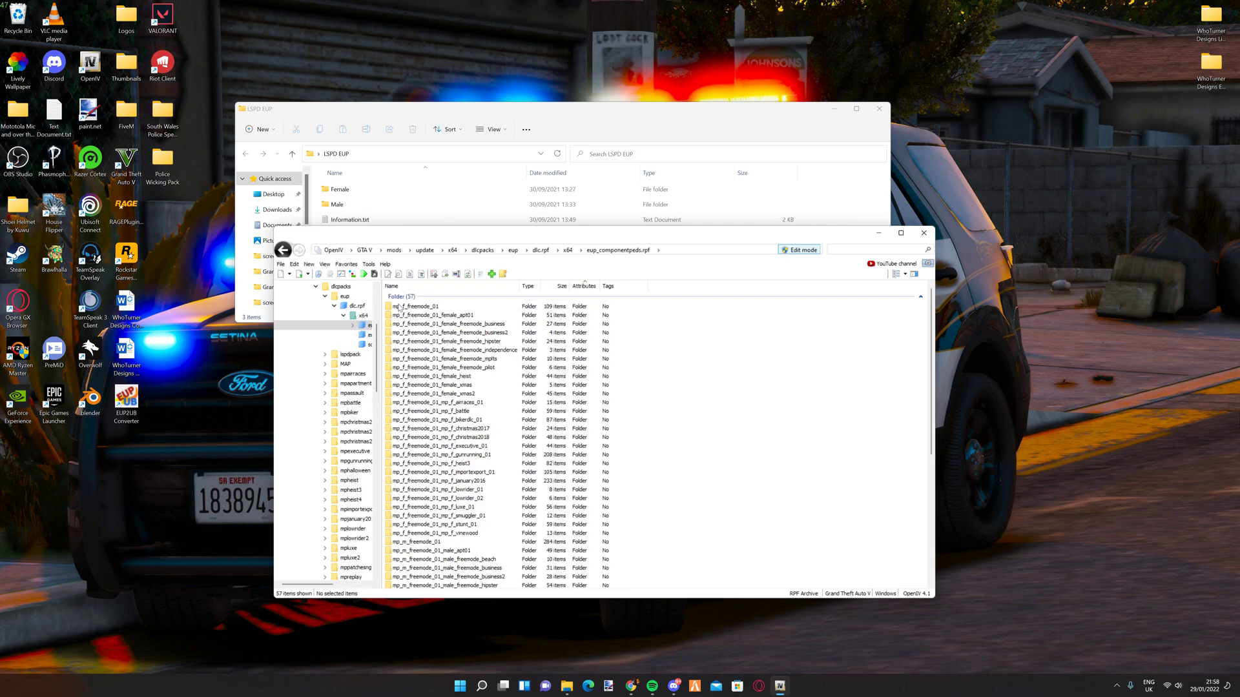
pyautogui.scroll(-6, 621, 448)
pyautogui.scroll(-2, 621, 449)
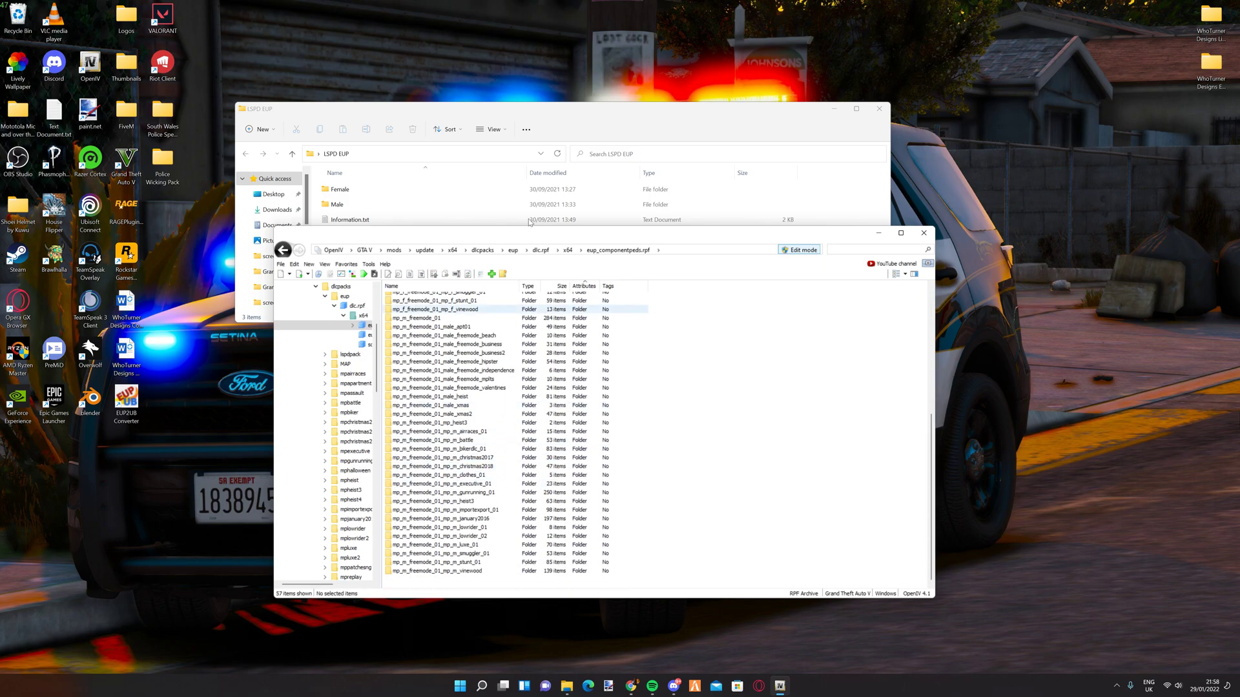
pyautogui.moveTo(497, 115); pyautogui.dragTo(540, 44)
# Step: Open the Male folder, browse its subfolders and check the Shorts folder's properties
pyautogui.doubleClick(462, 132)
pyautogui.scroll(-2, 393, 193)
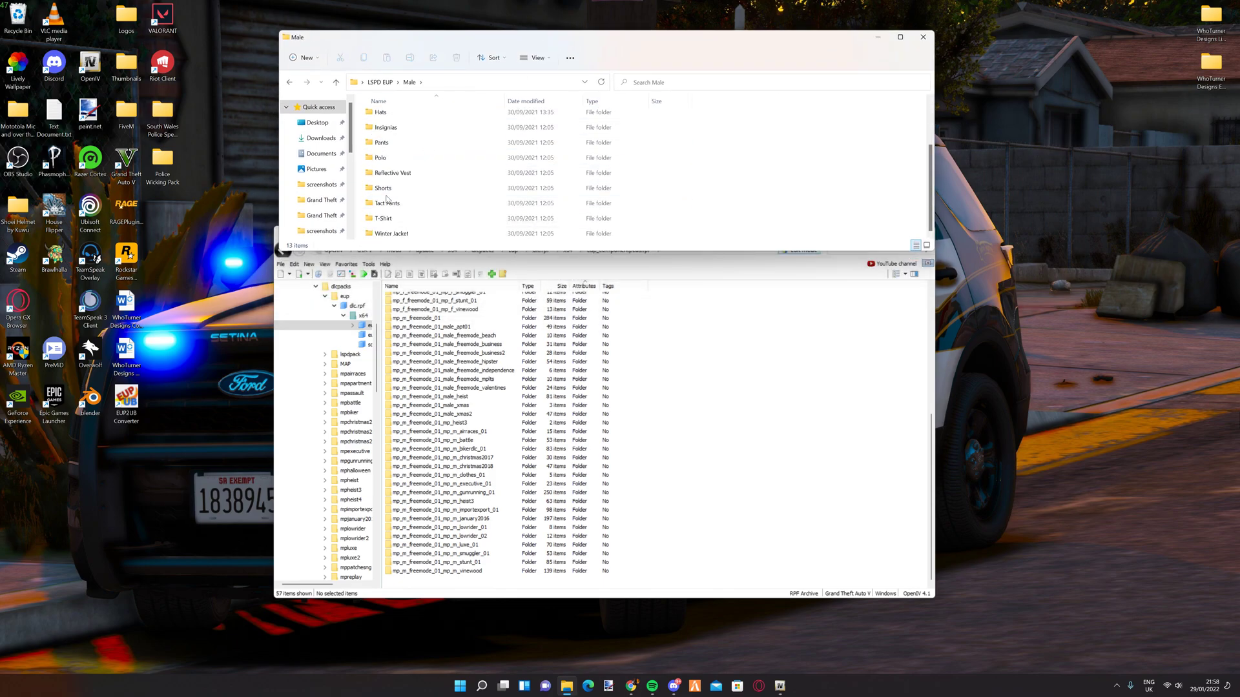
pyautogui.scroll(2, 420, 155)
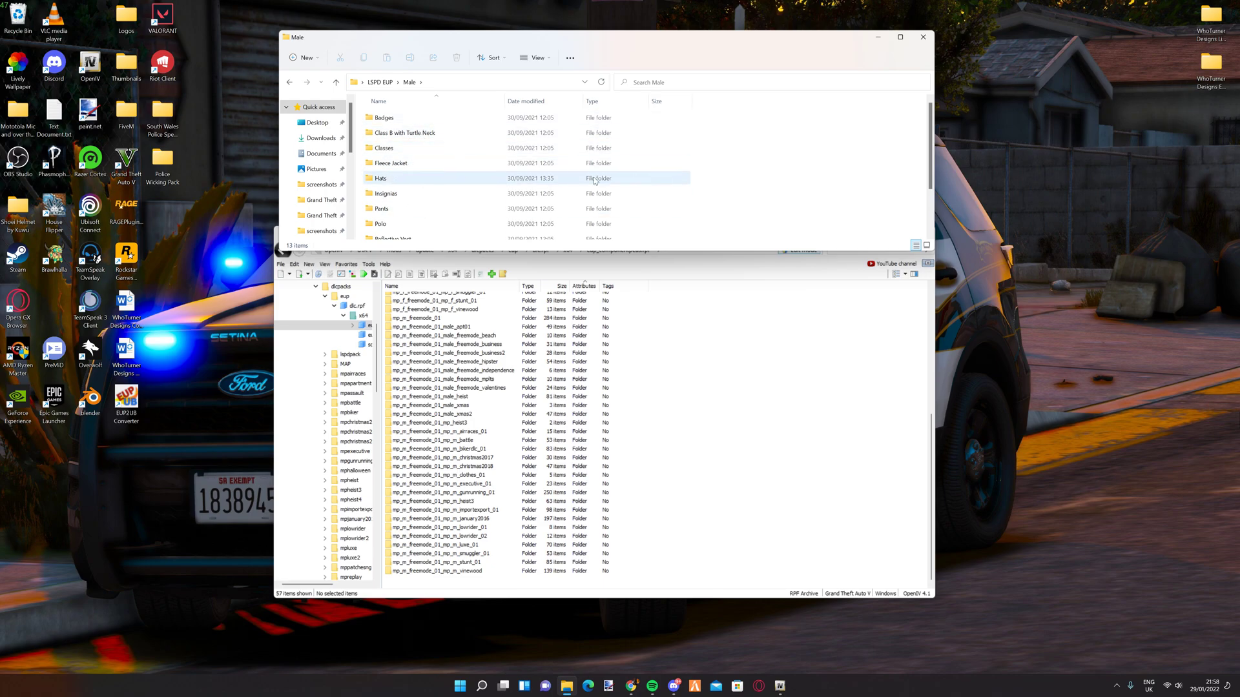
pyautogui.scroll(-1, 323, 188)
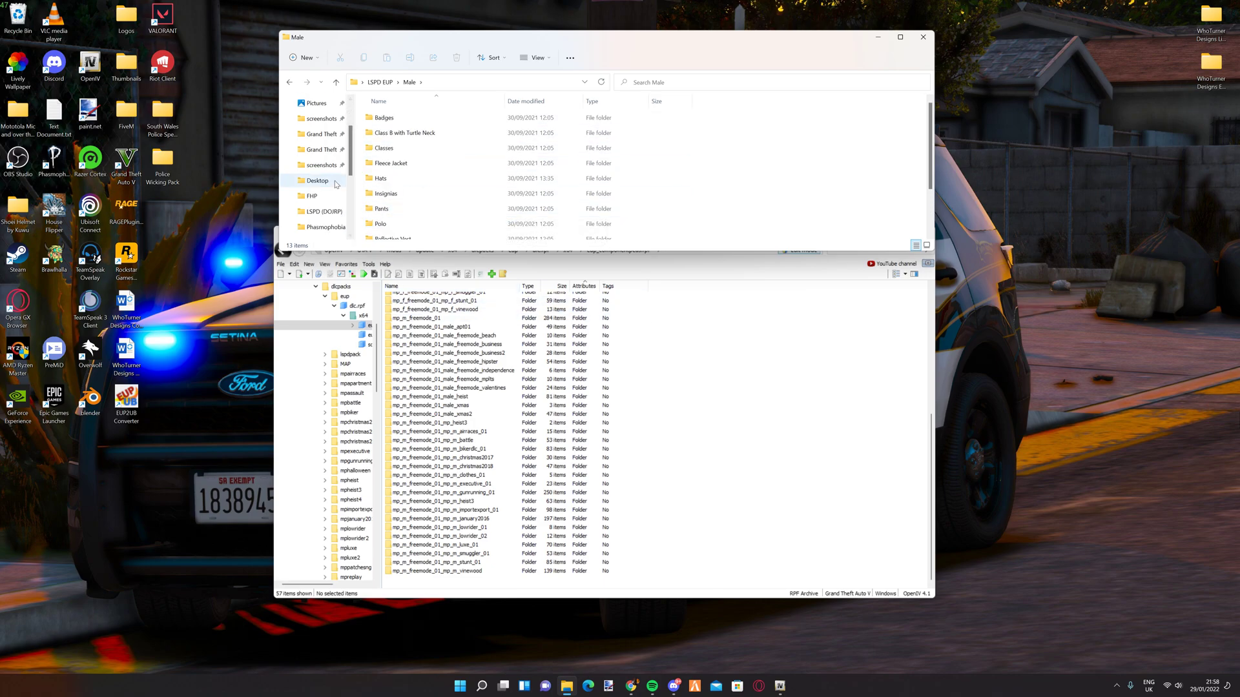
pyautogui.scroll(2, 323, 187)
pyautogui.scroll(-2, 407, 149)
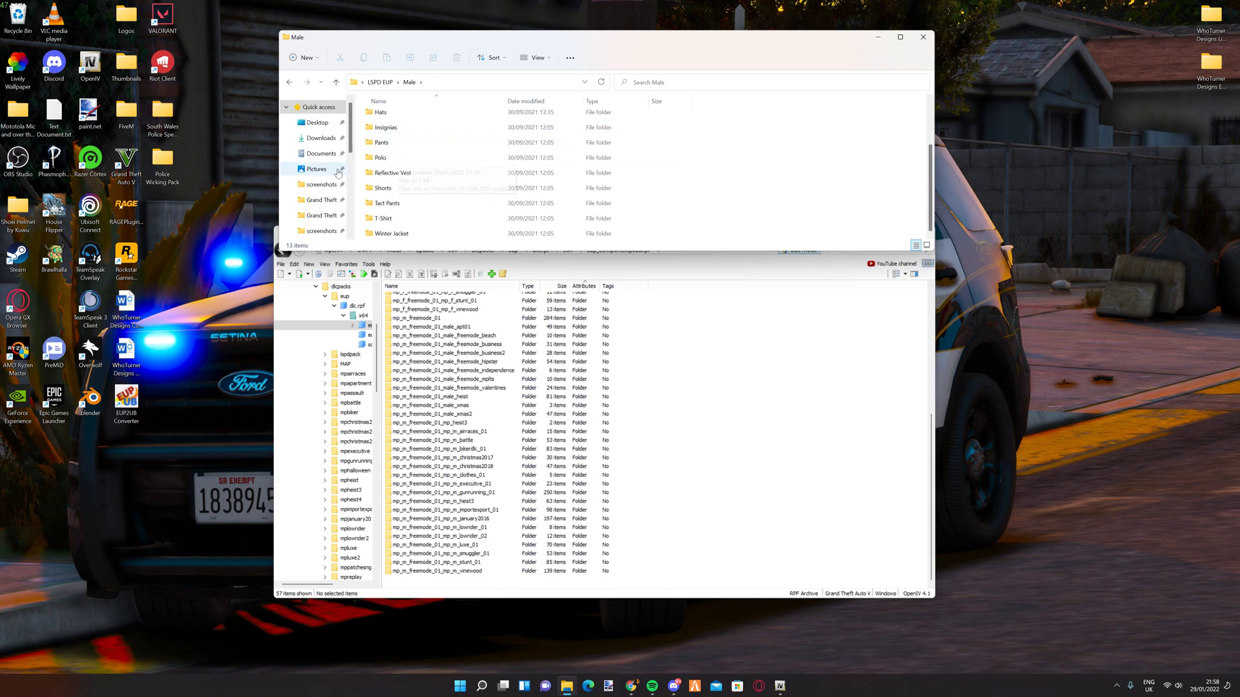
pyautogui.moveTo(363, 110); pyautogui.dragTo(455, 147)
pyautogui.click(831, 144)
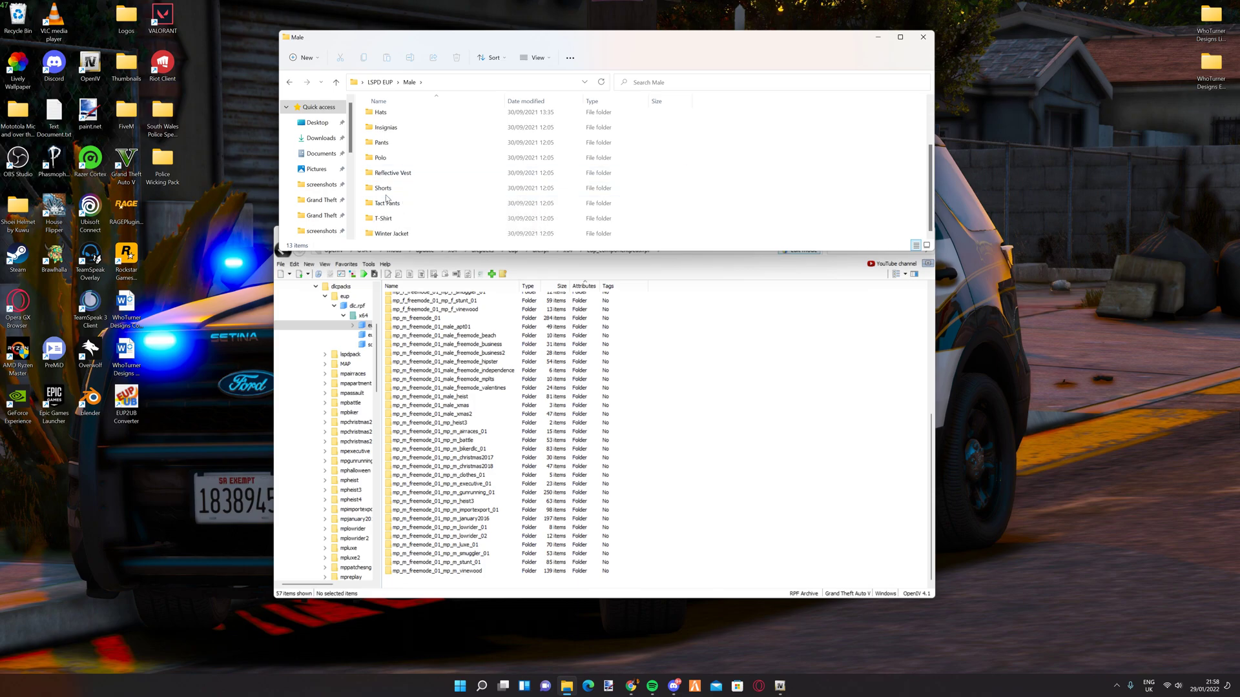
pyautogui.click(386, 193)
pyautogui.hotkey('alt', 'Return')
pyautogui.press('Escape')
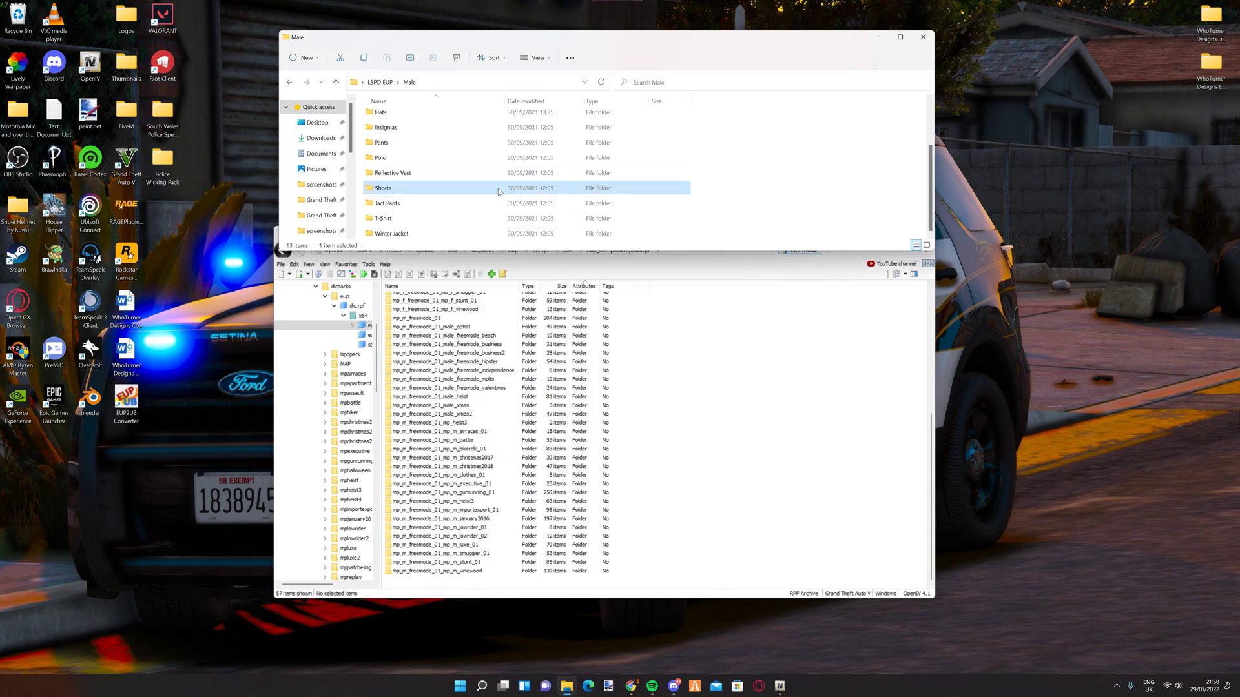
# Step: Open Class B with Turtle Neck and inspect its YDD model and three YTD textures
pyautogui.scroll(2, 452, 184)
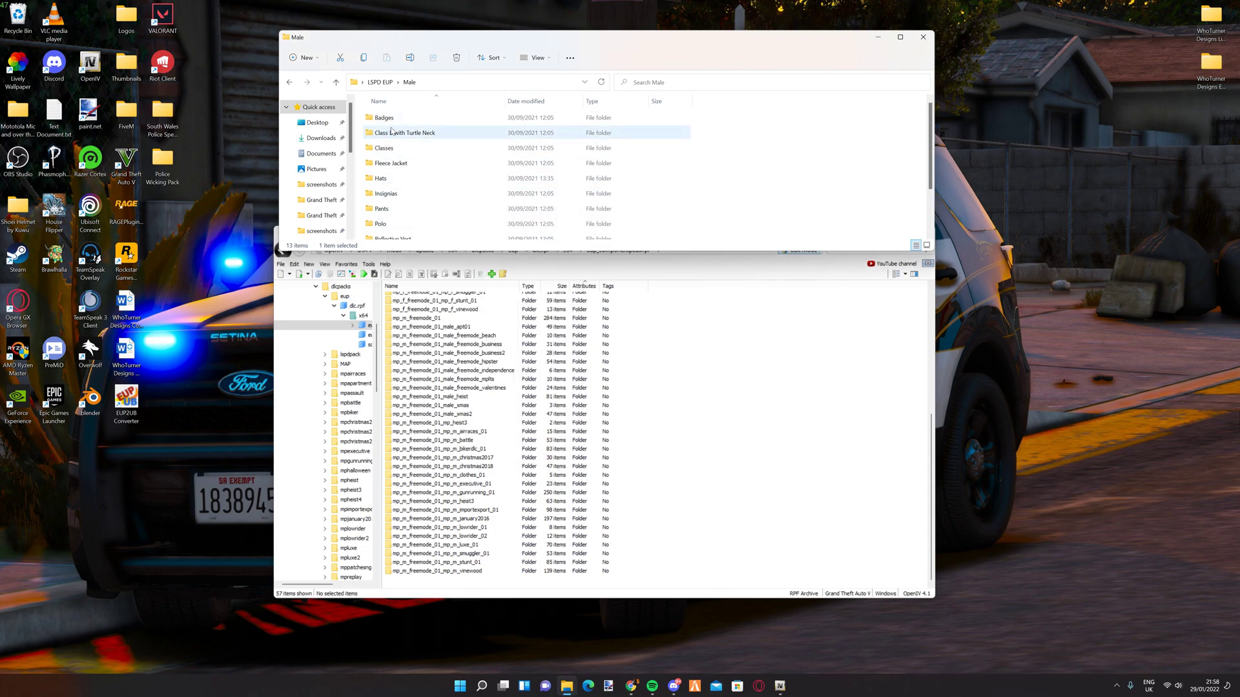
pyautogui.scroll(-2, 387, 134)
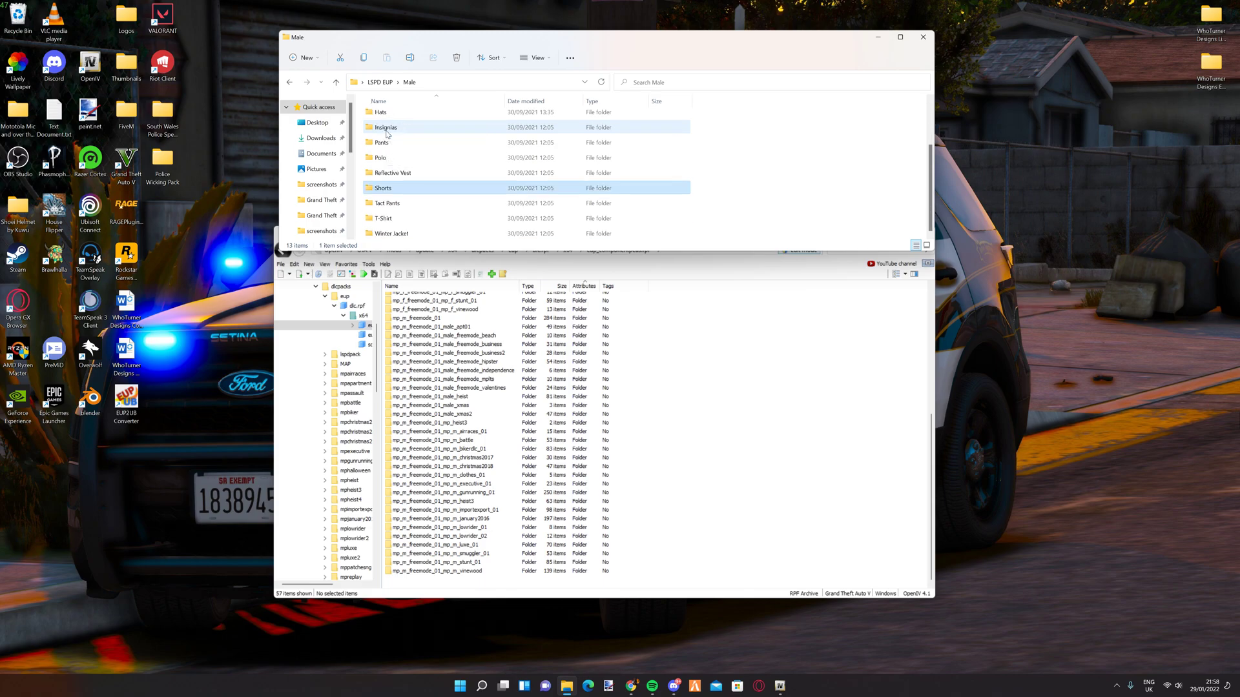
pyautogui.scroll(2, 387, 134)
pyautogui.doubleClick(386, 134)
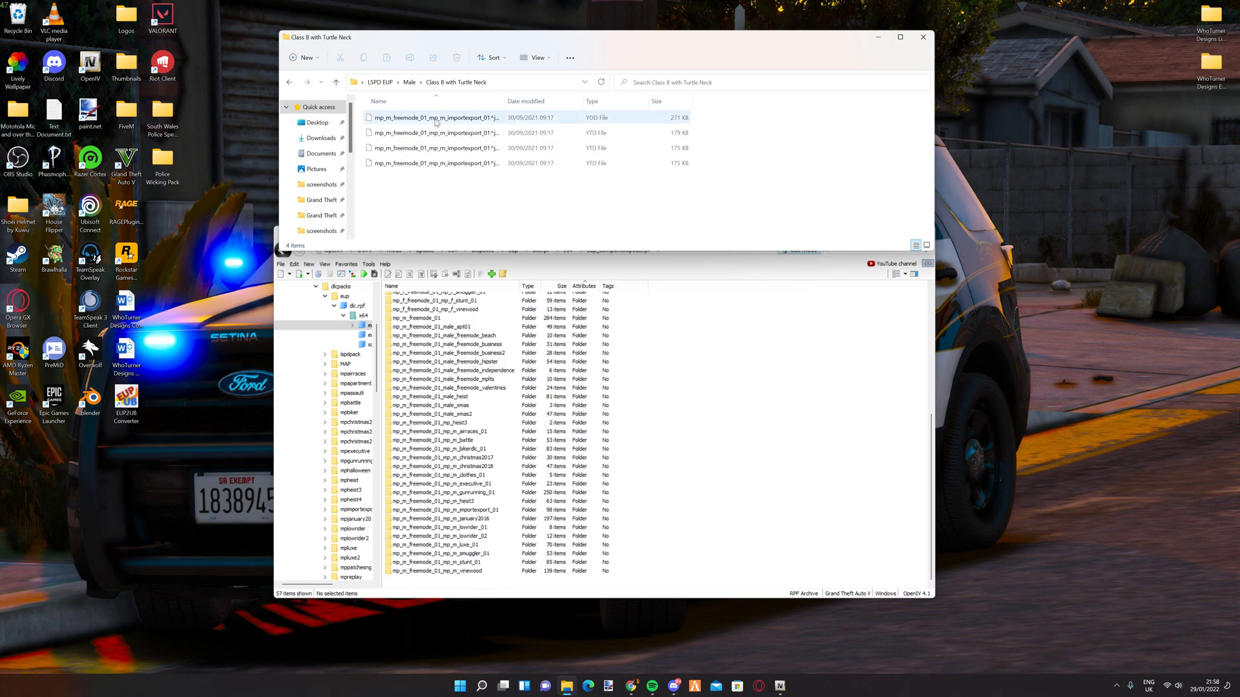
pyautogui.moveTo(436, 193)
pyautogui.mouseDown()
pyautogui.moveTo(647, 126)
pyautogui.moveTo(559, 134)
pyautogui.moveTo(485, 162)
pyautogui.moveTo(447, 113)
pyautogui.moveTo(438, 180)
pyautogui.moveTo(418, 176)
pyautogui.moveTo(426, 187)
pyautogui.mouseUp()
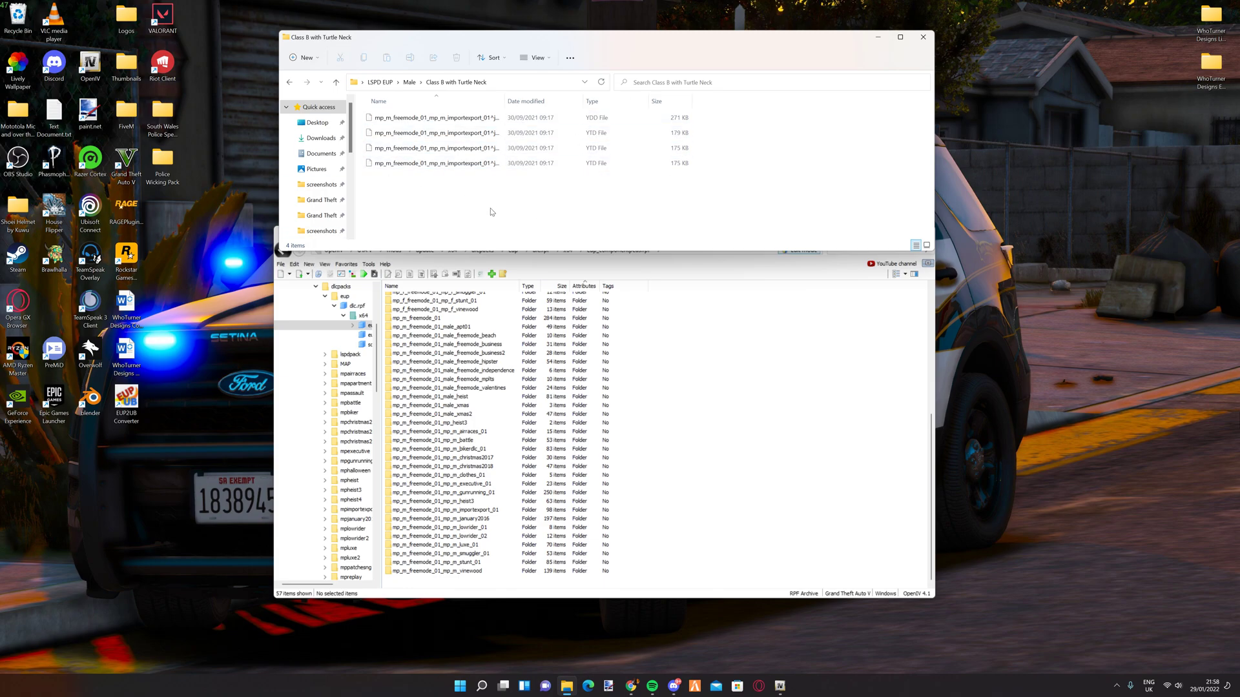
pyautogui.click(383, 120)
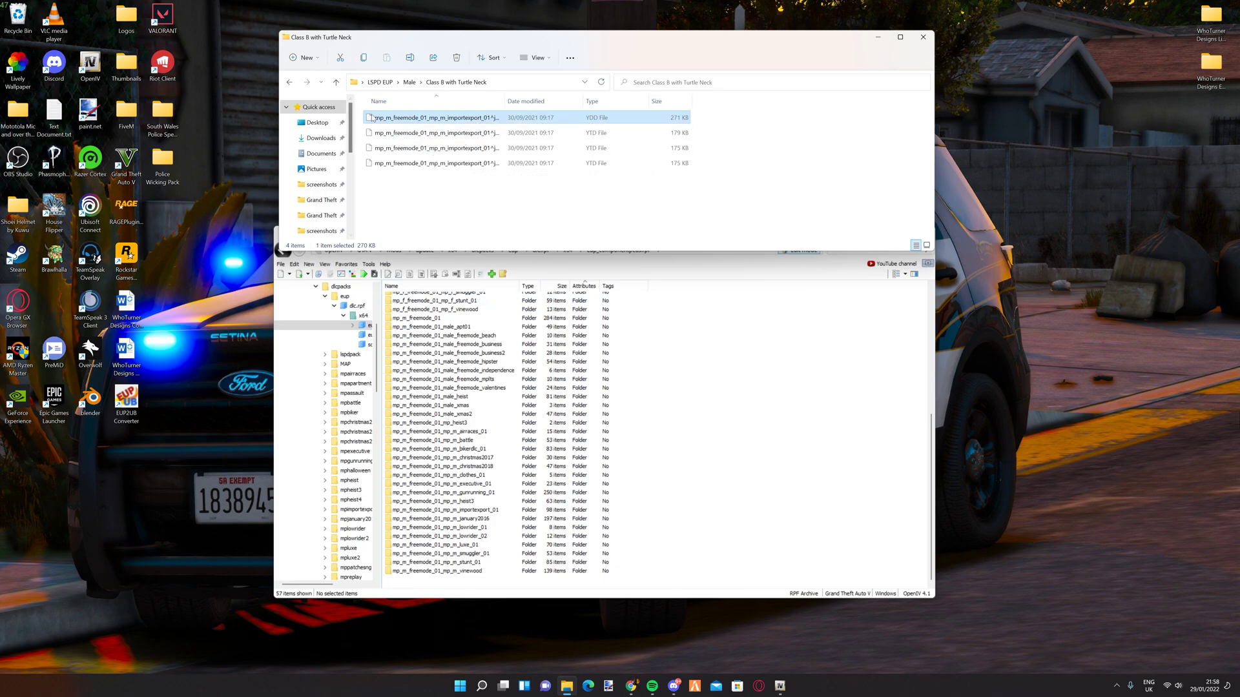
pyautogui.hotkey('alt', 'Left')
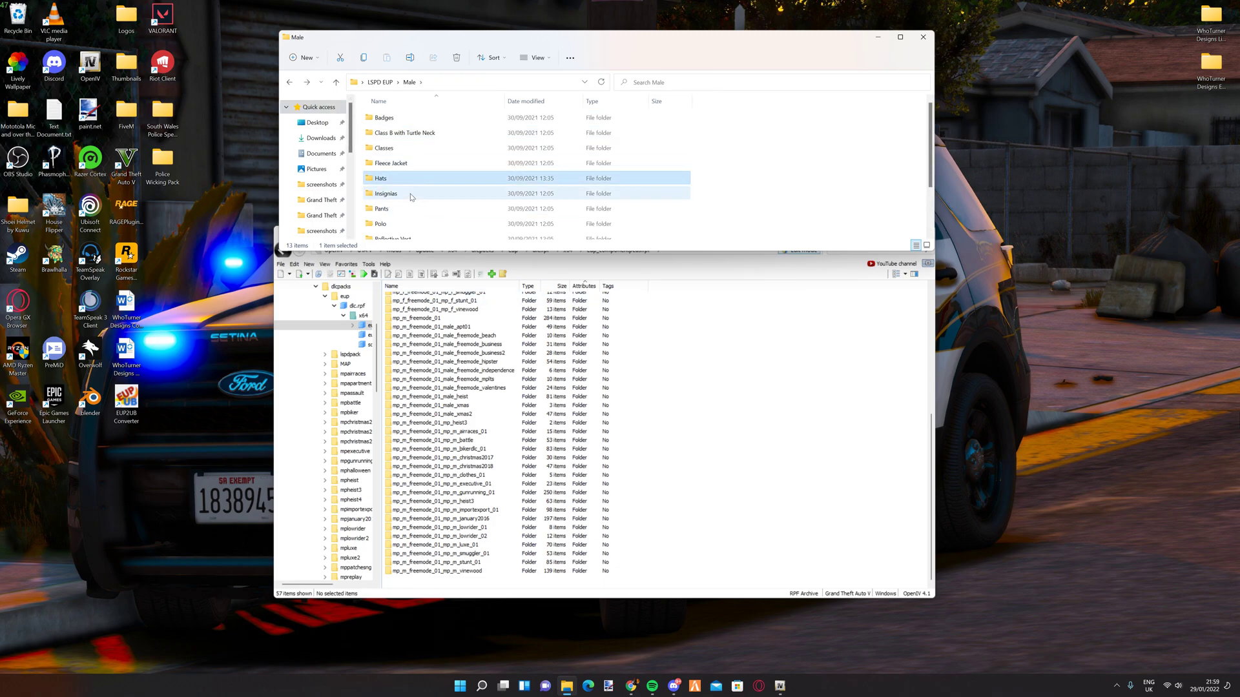
# Step: Check the Insignias folder's files, then return to Class B with Turtle Neck
pyautogui.doubleClick(412, 193)
pyautogui.click(412, 195)
pyautogui.click(417, 213)
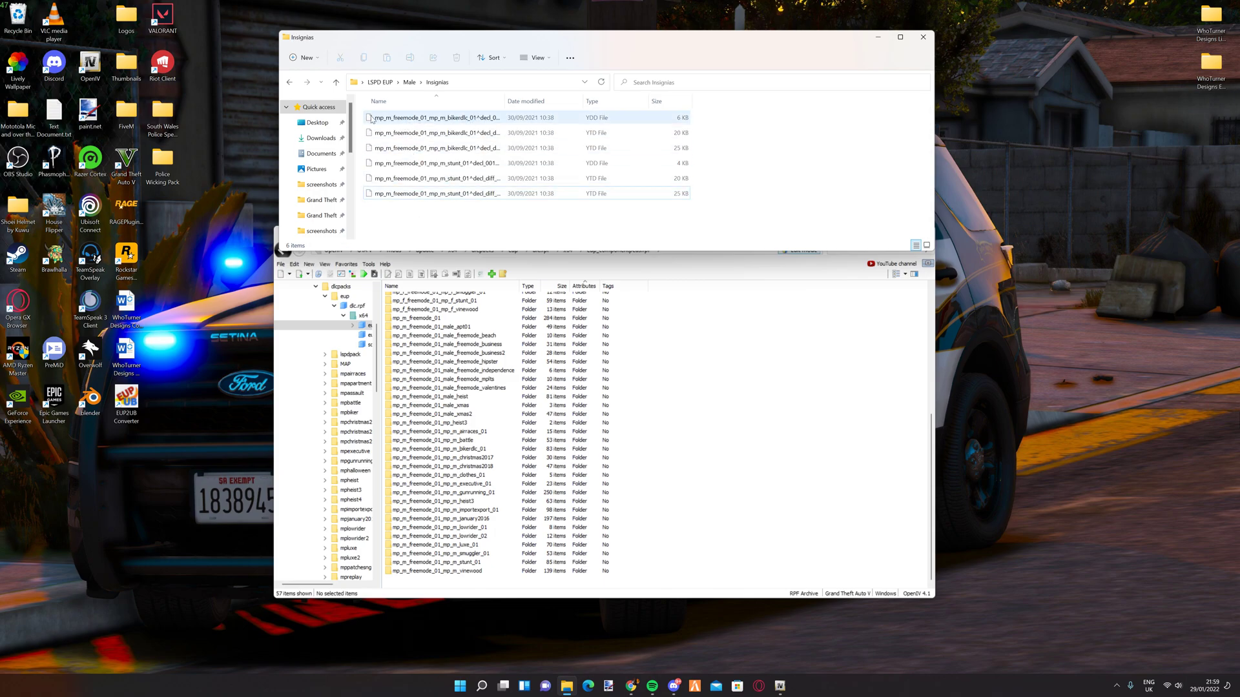
pyautogui.click(290, 82)
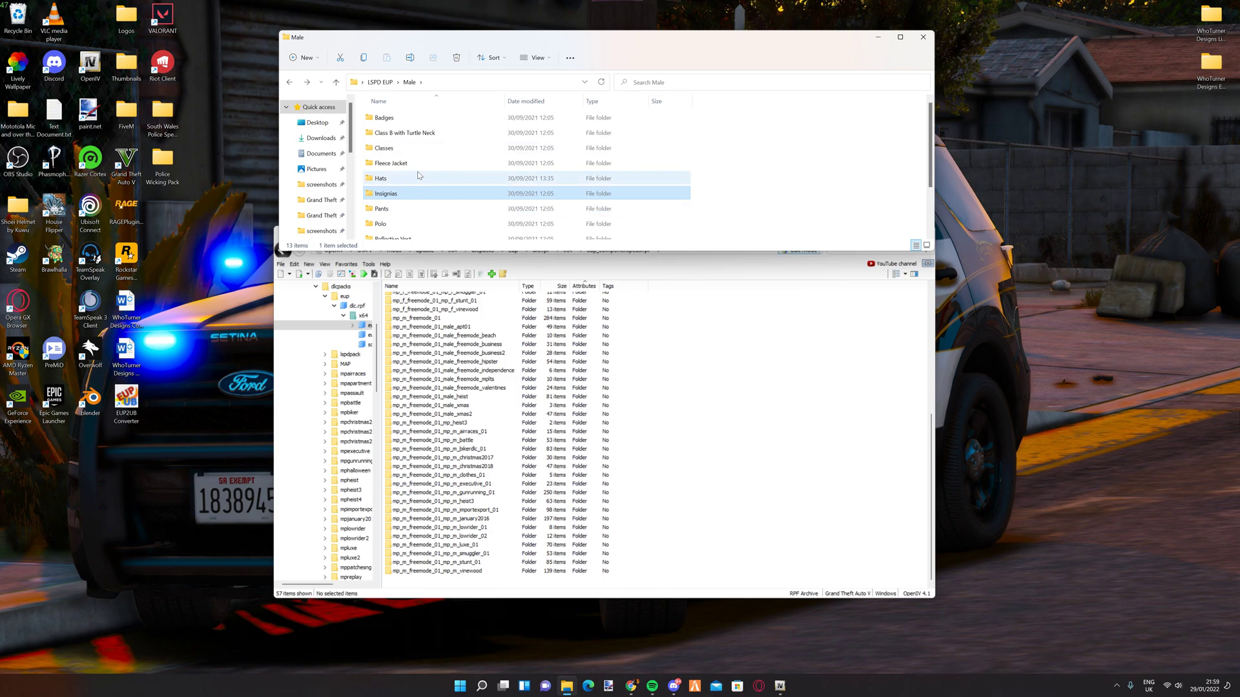
pyautogui.doubleClick(416, 133)
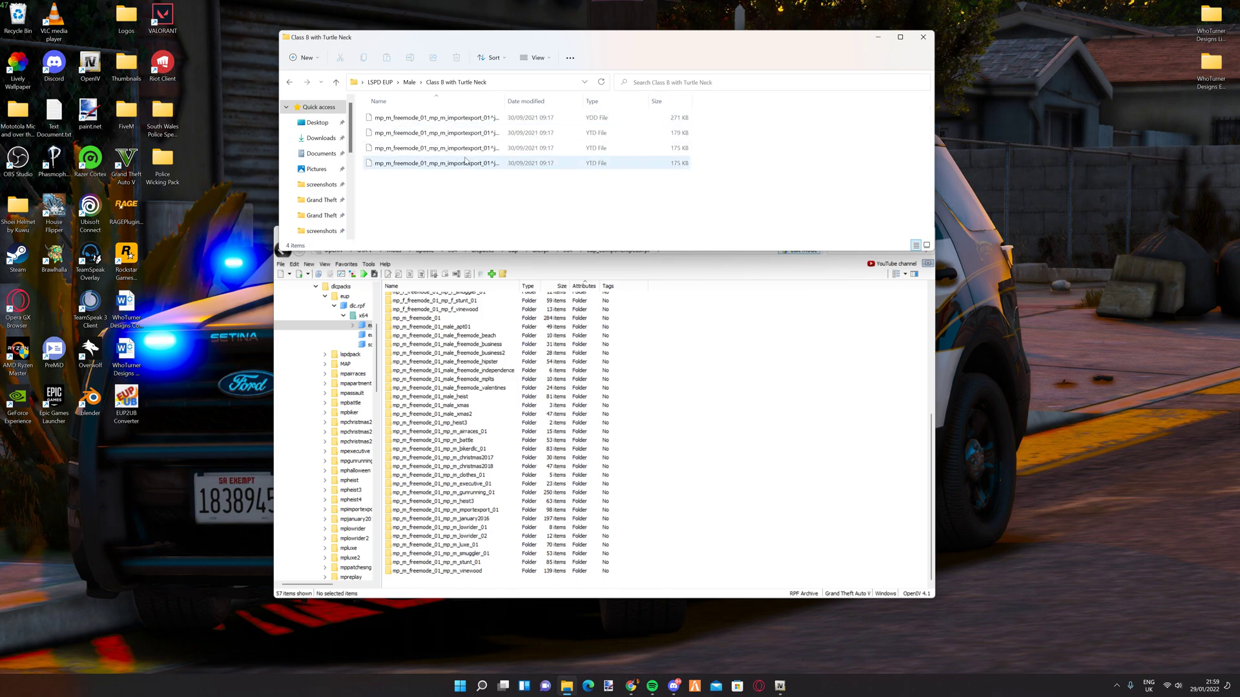
# Step: Open the mp_m_freemode_01_mp_m_importexport_01 folder and preview the jbib_007_u.ydd jacket model
pyautogui.doubleClick(463, 509)
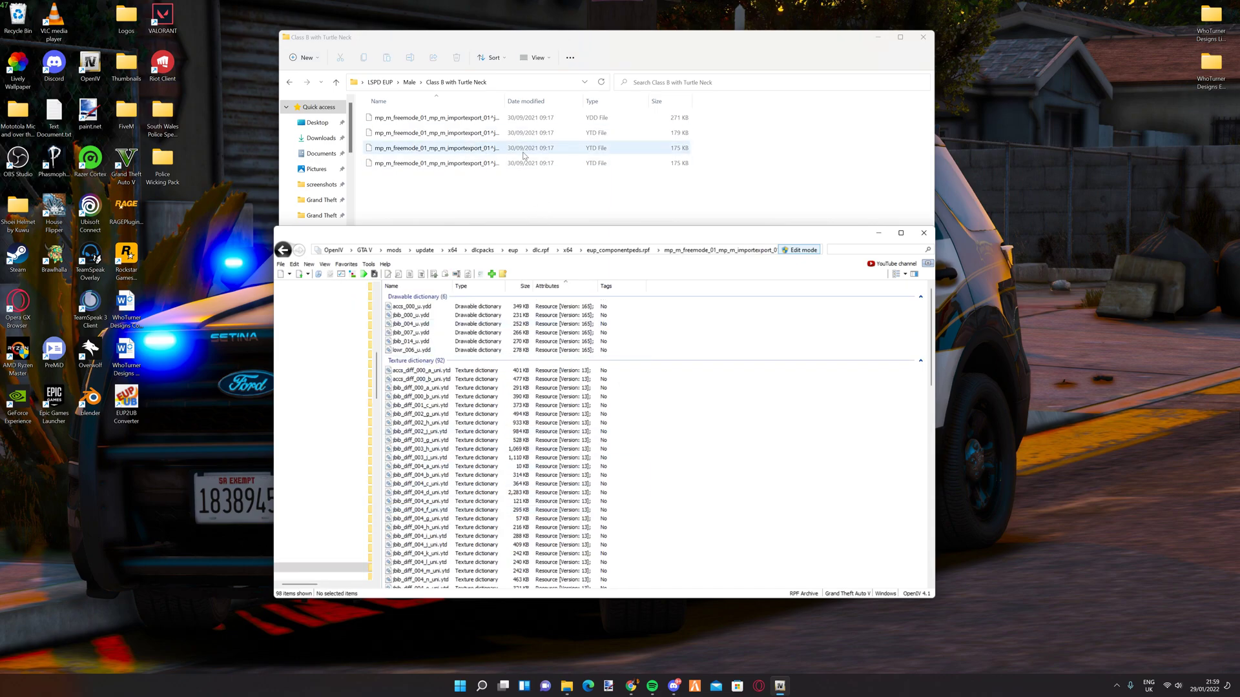
pyautogui.click(446, 119)
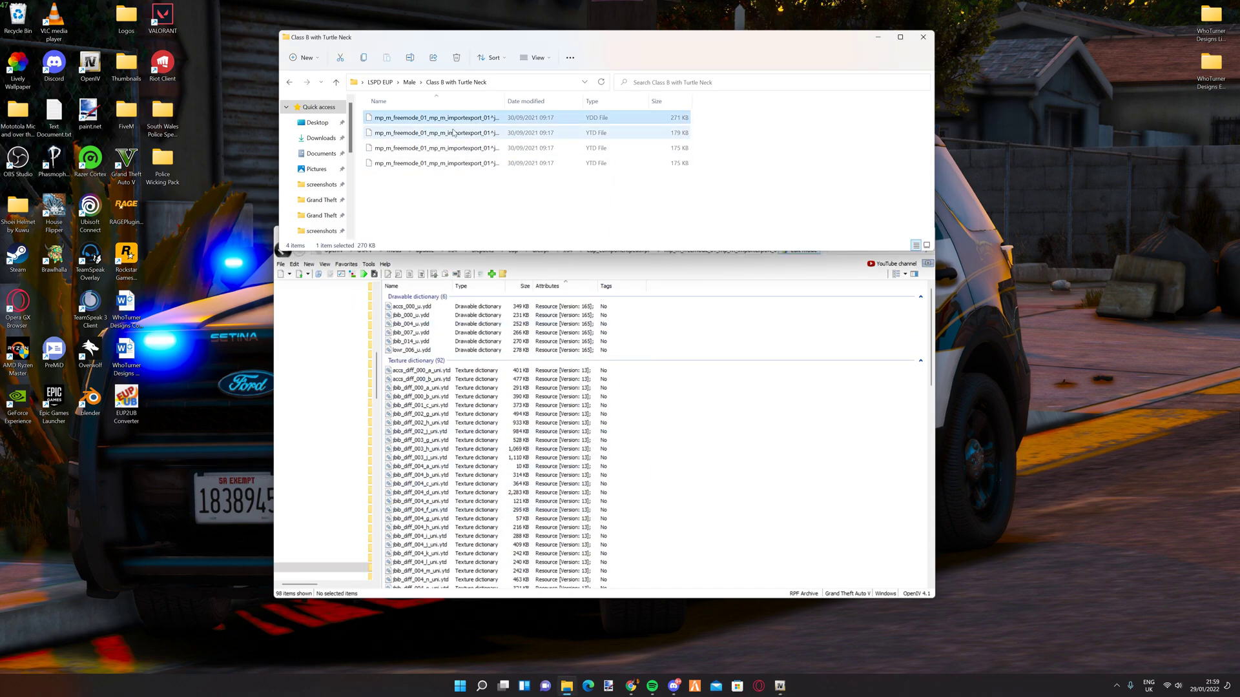
pyautogui.click(454, 133)
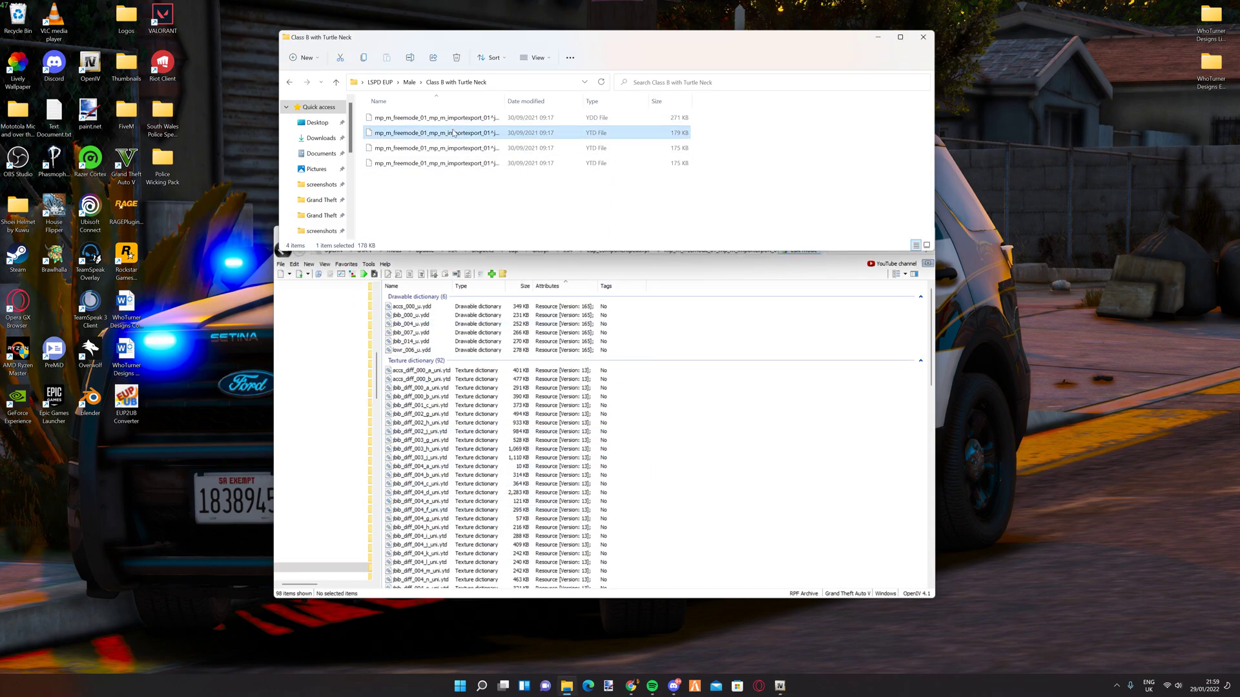
pyautogui.click(454, 212)
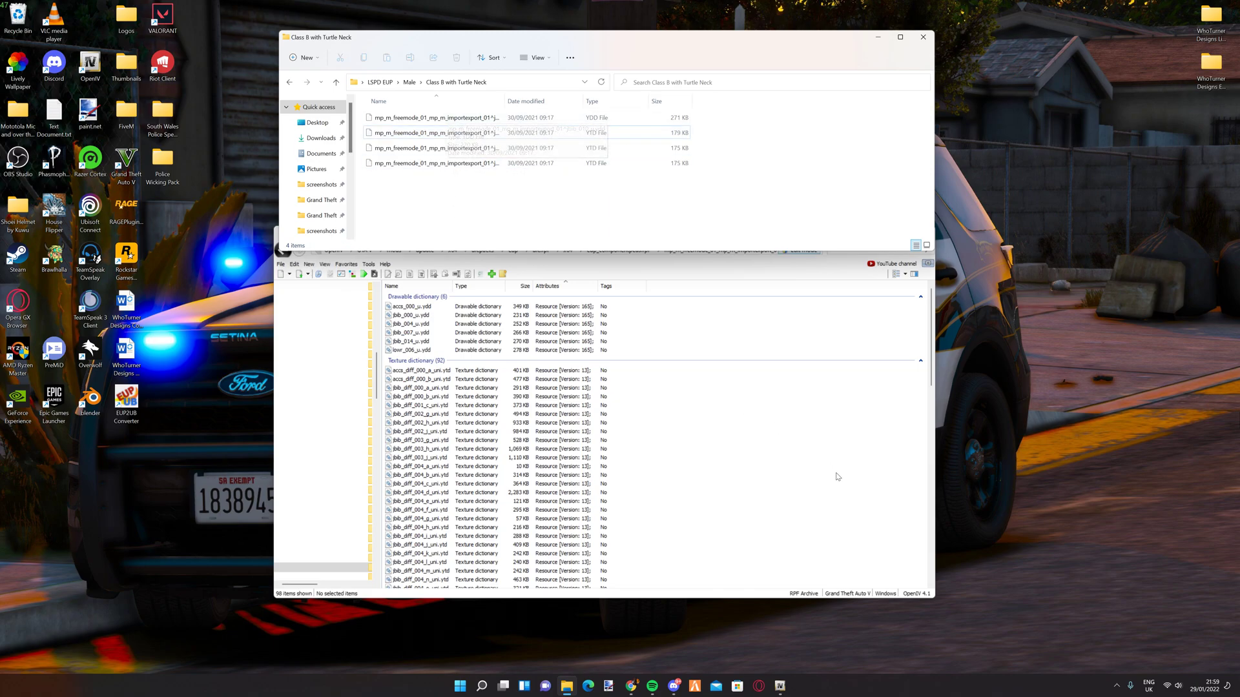
pyautogui.click(823, 240)
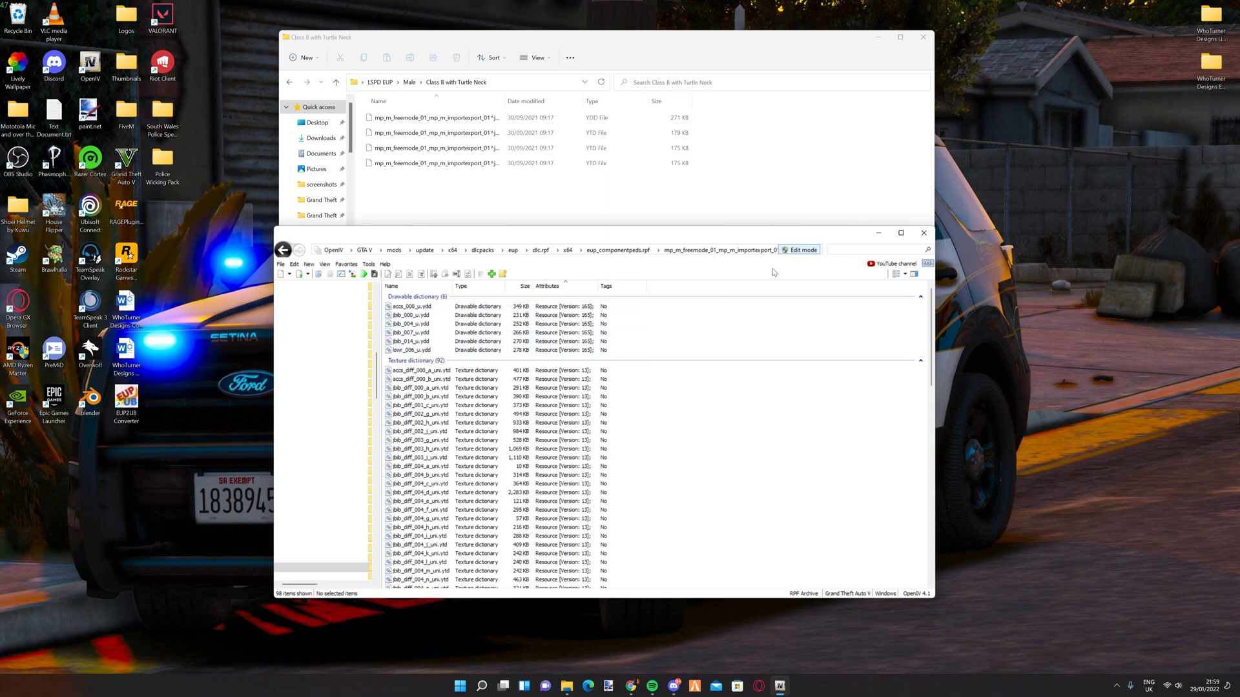
pyautogui.click(467, 333)
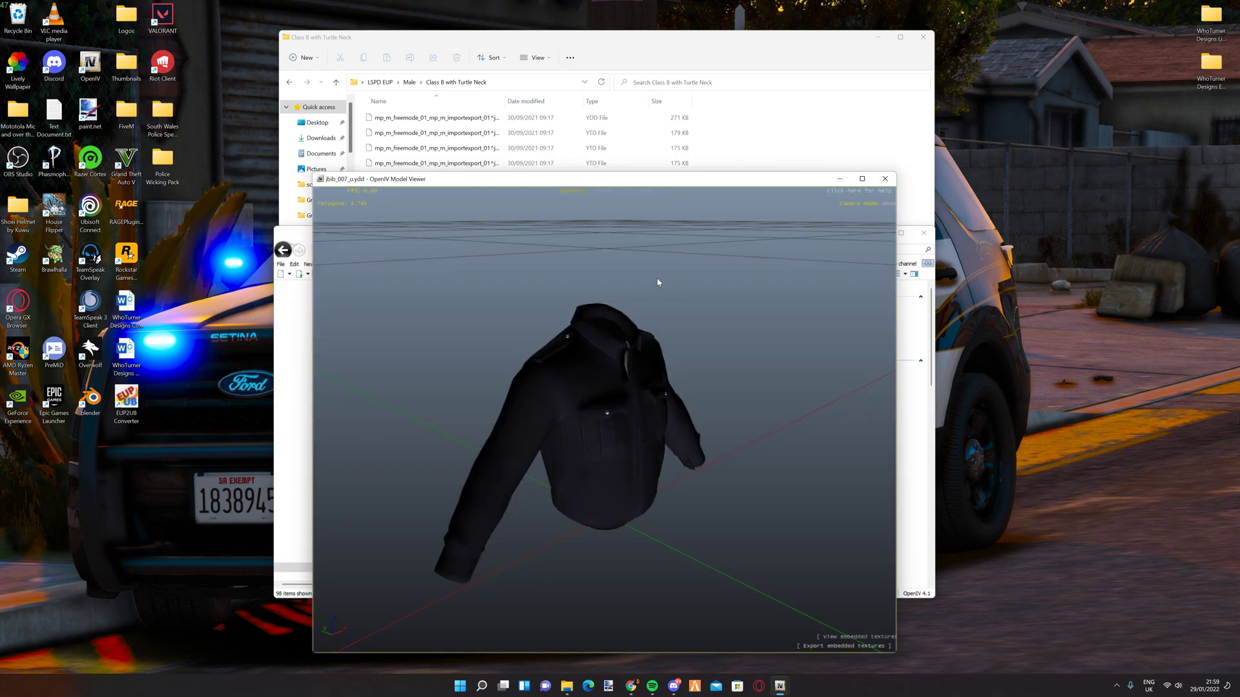
pyautogui.moveTo(659, 280); pyautogui.dragTo(865, 277)
pyautogui.click(885, 178)
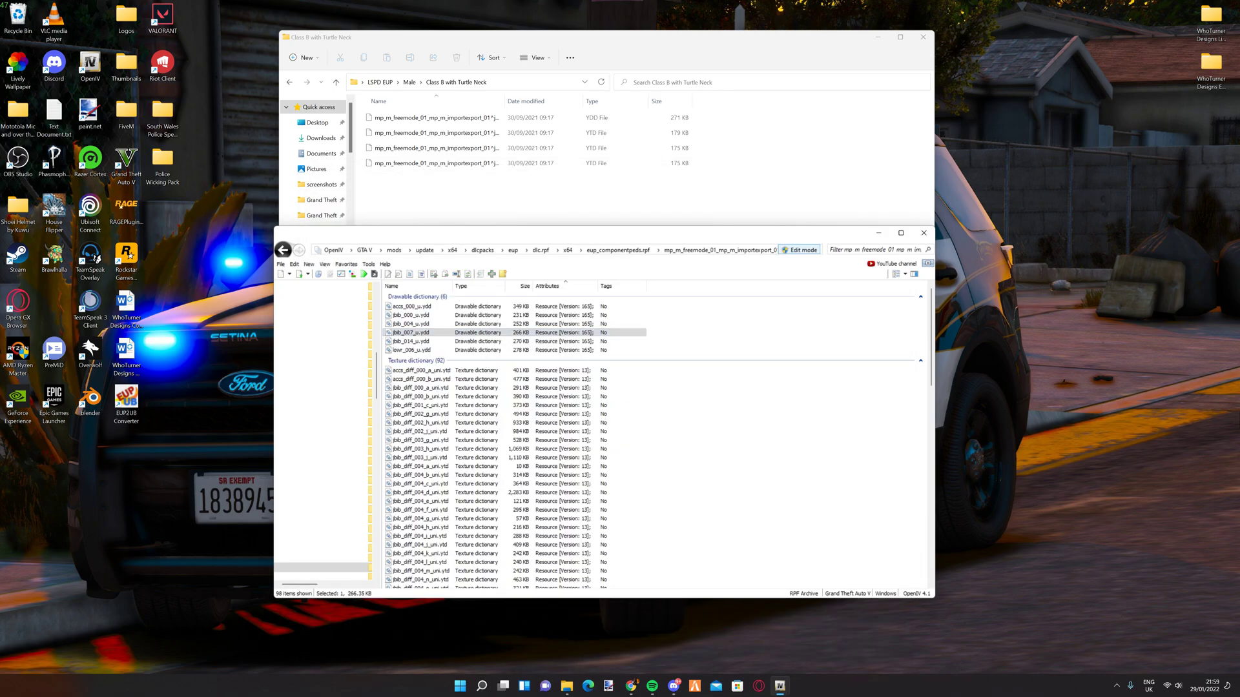
# Step: Filter the archive to 007 and preview the jbib_diff_007_a_uni texture
pyautogui.write('007')
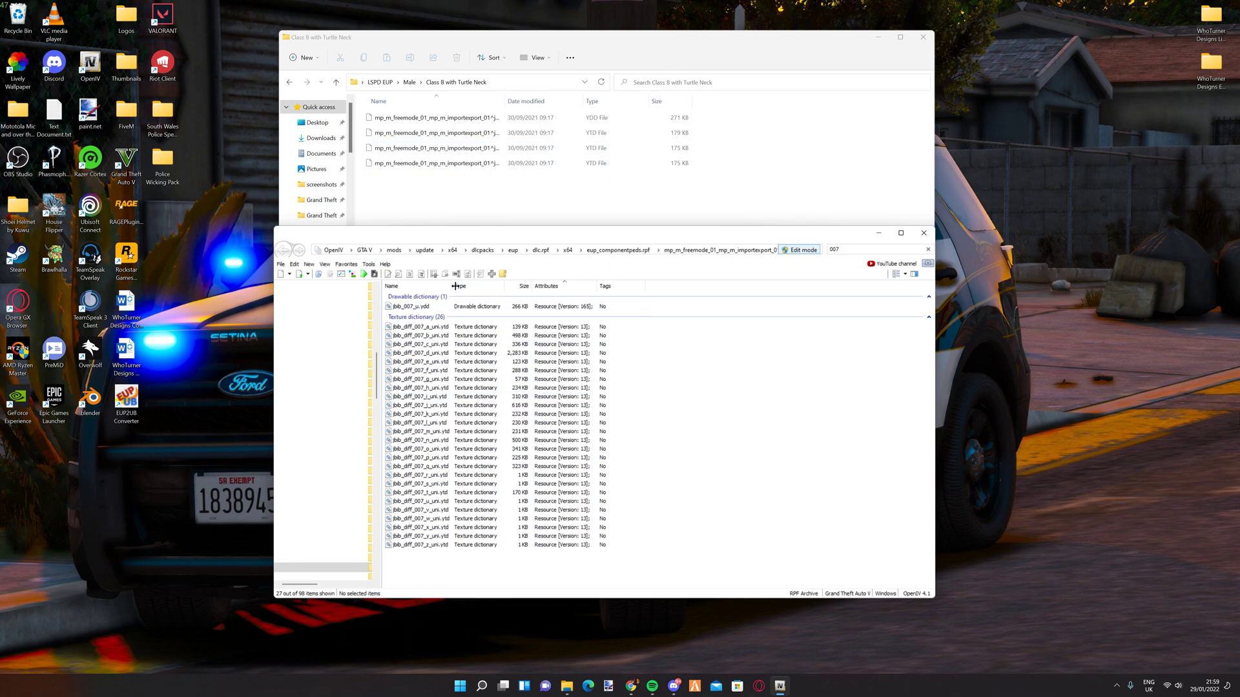
pyautogui.doubleClick(426, 327)
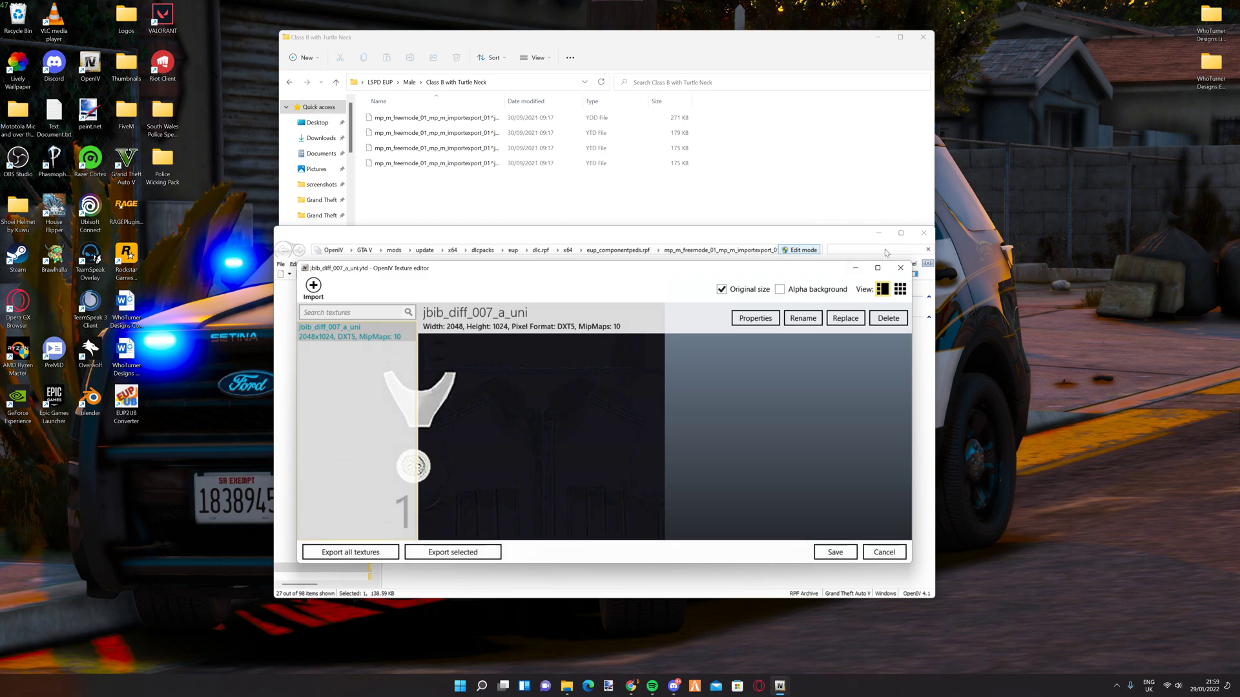
pyautogui.press('Escape')
pyautogui.click(488, 187)
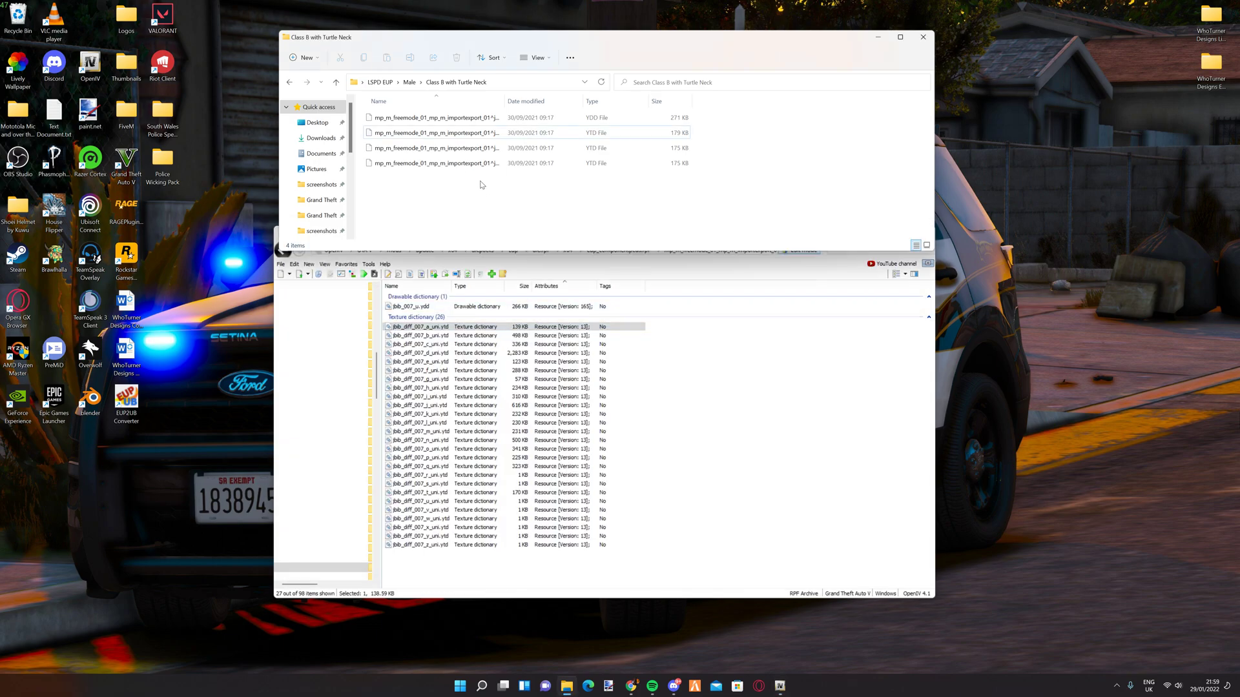
# Step: Copy the name jbib_007_u from the model file in OpenIV
pyautogui.click(382, 117)
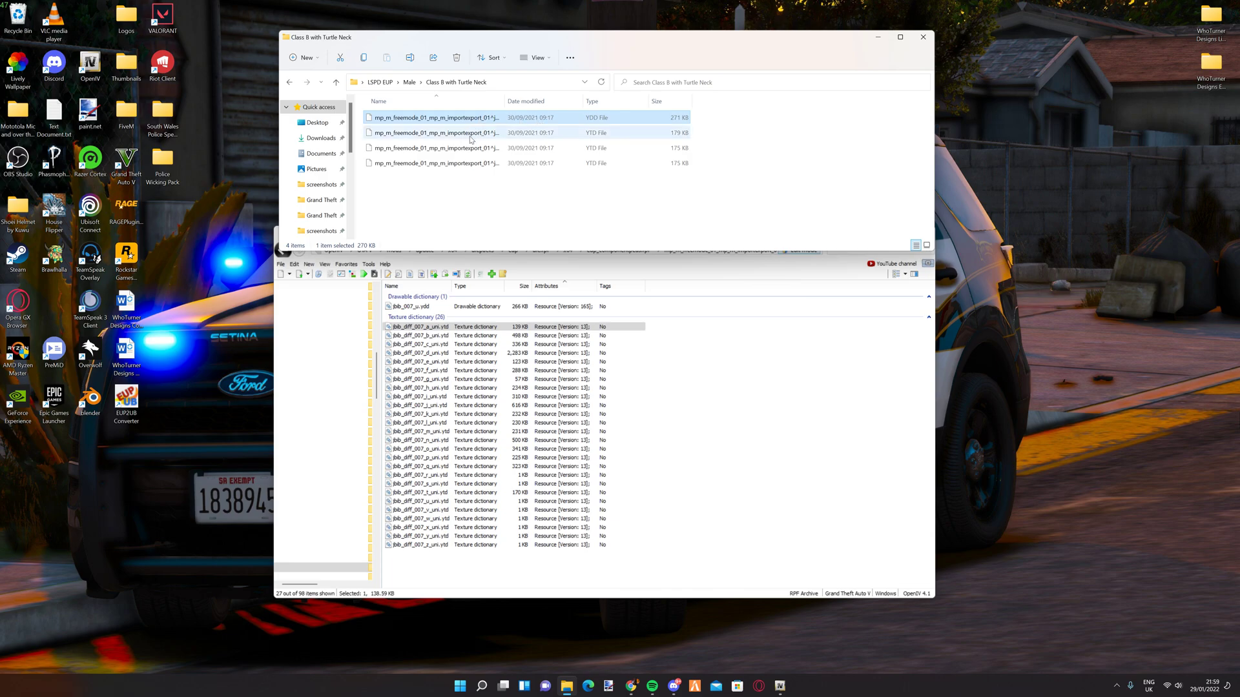
pyautogui.press('F2')
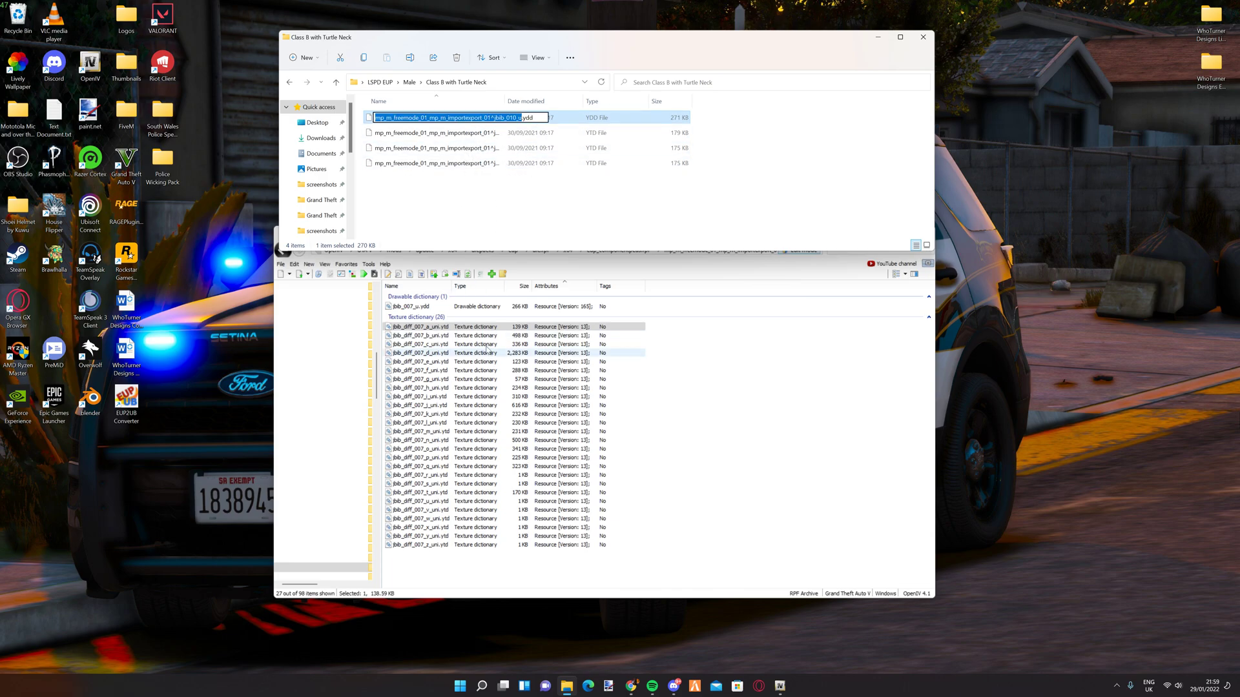
pyautogui.click(416, 306)
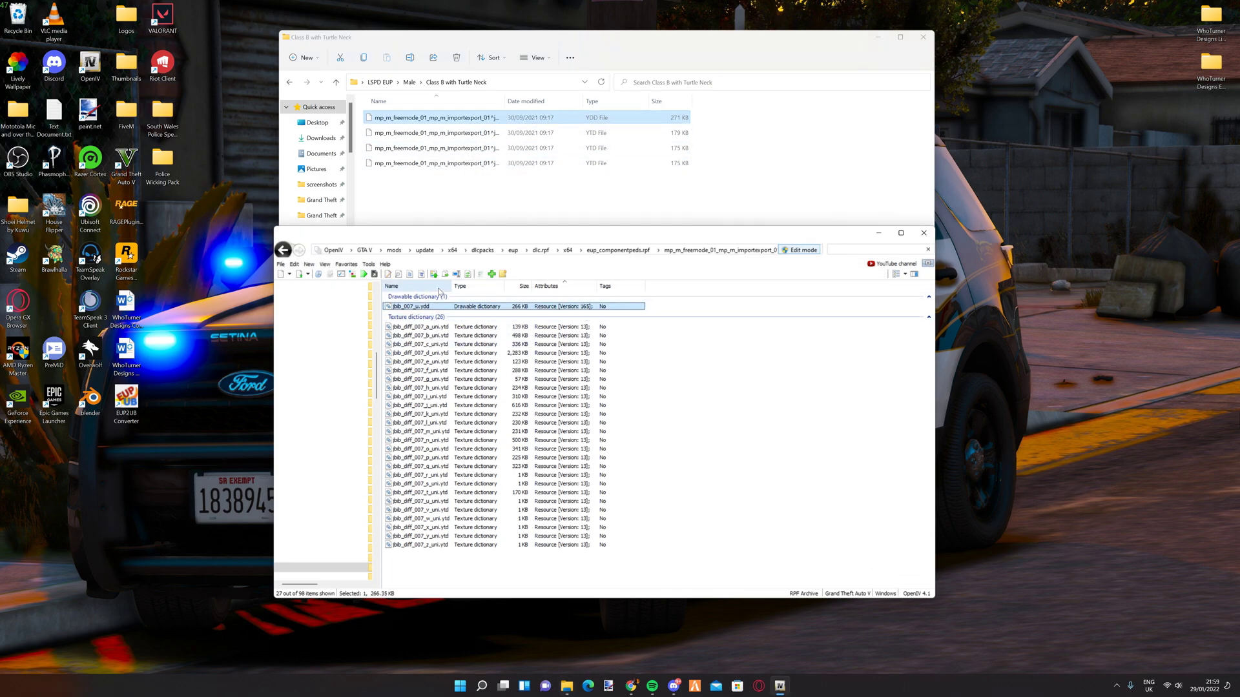
pyautogui.press('F2')
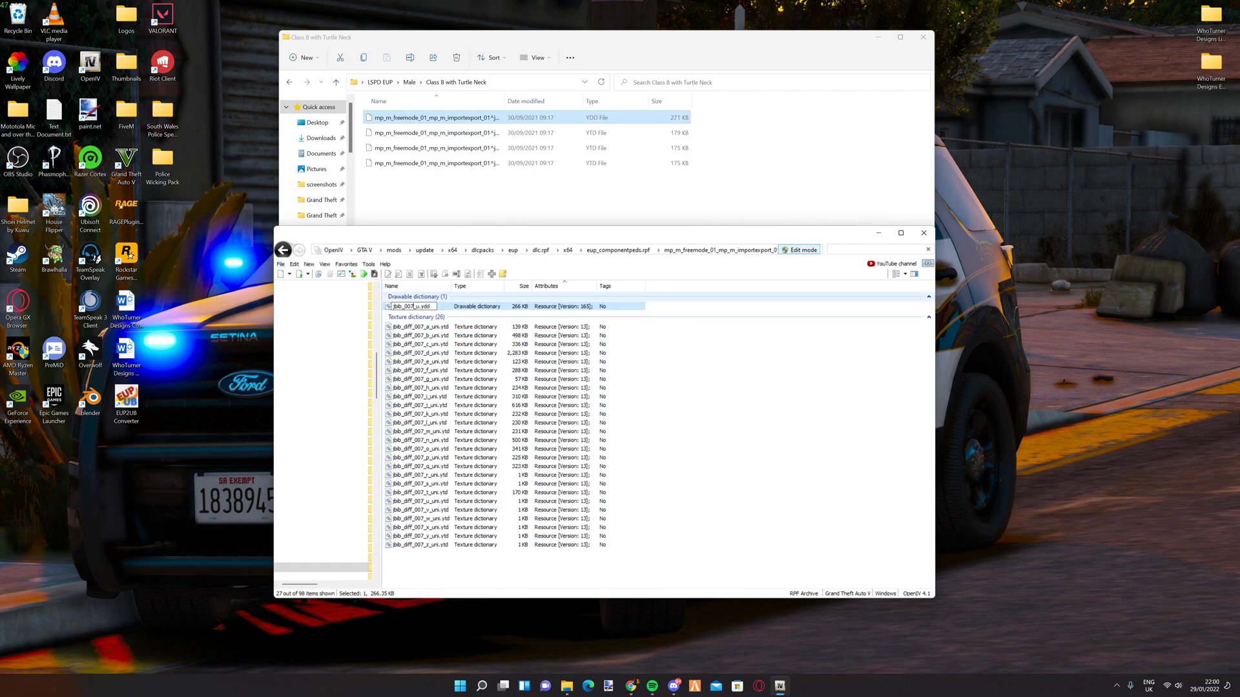
pyautogui.click(671, 367)
pyautogui.click(465, 306)
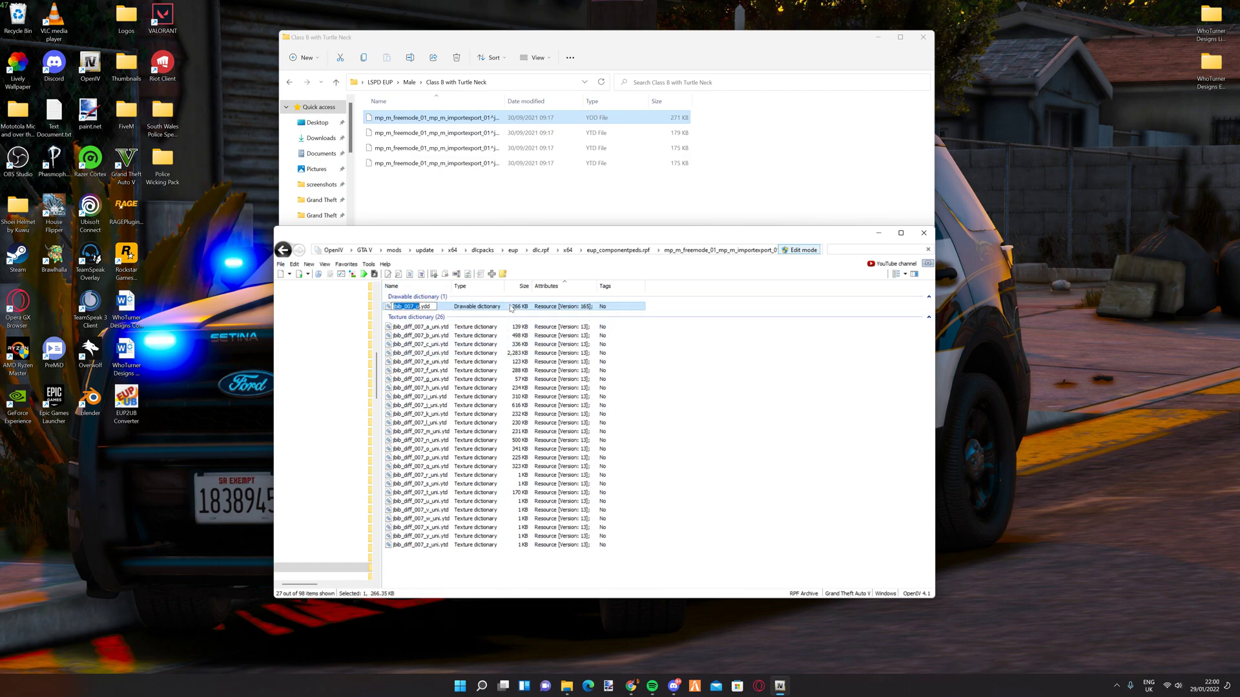
pyautogui.press('F2')
pyautogui.hotkey('ctrl', 'c')
# Step: Rename the pack's first YDD file to jbib_007_u.ydd and drag it toward OpenIV
pyautogui.click(436, 123)
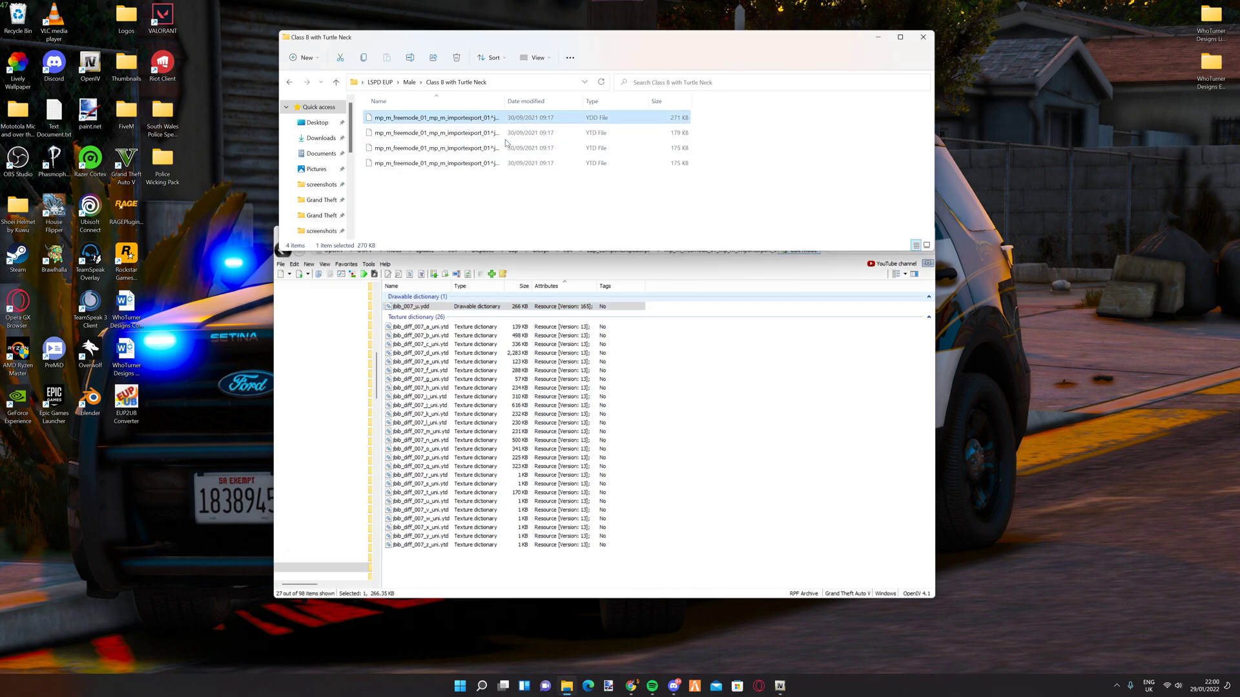
pyautogui.press('Tab')
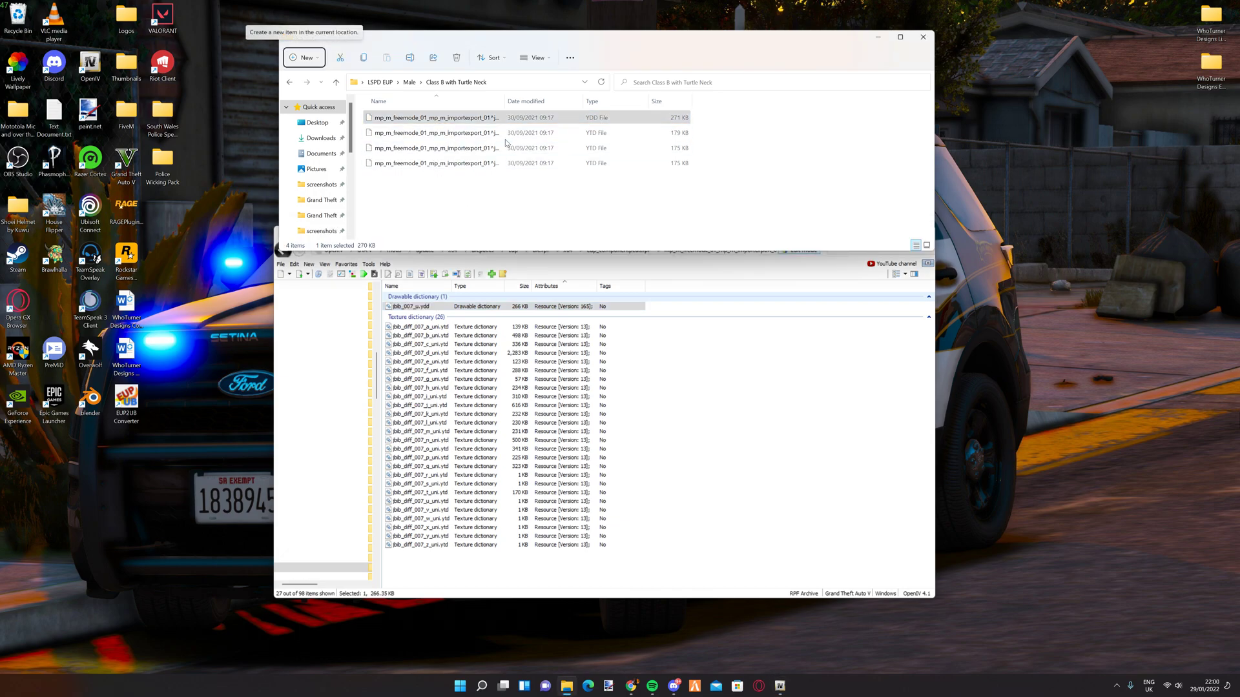
pyautogui.click(504, 122)
pyautogui.press('F2')
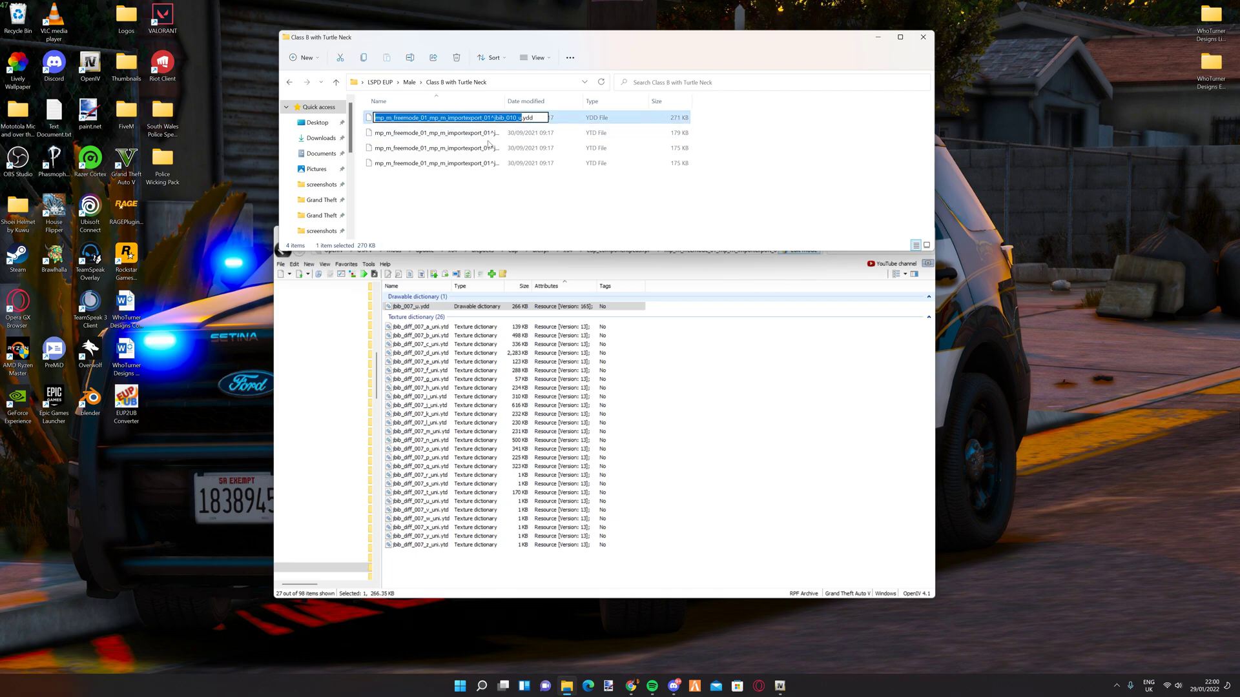
pyautogui.press('Escape')
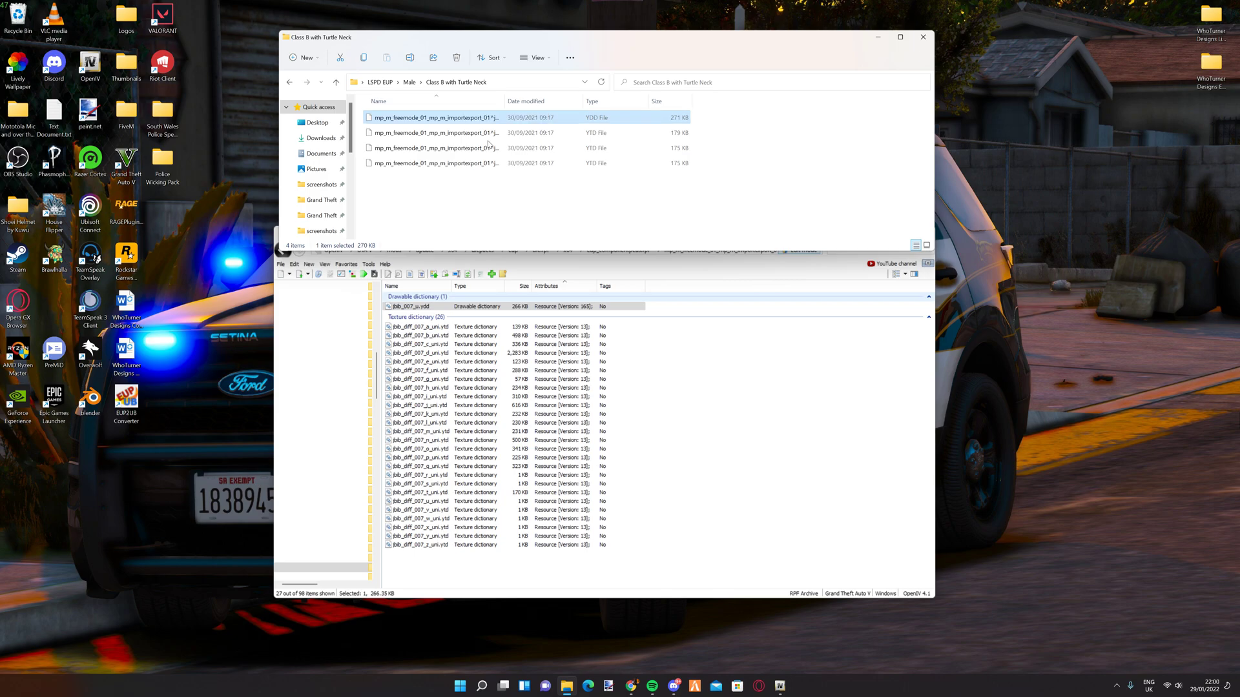
pyautogui.press('F2')
pyautogui.hotkey('ctrl', 'v')
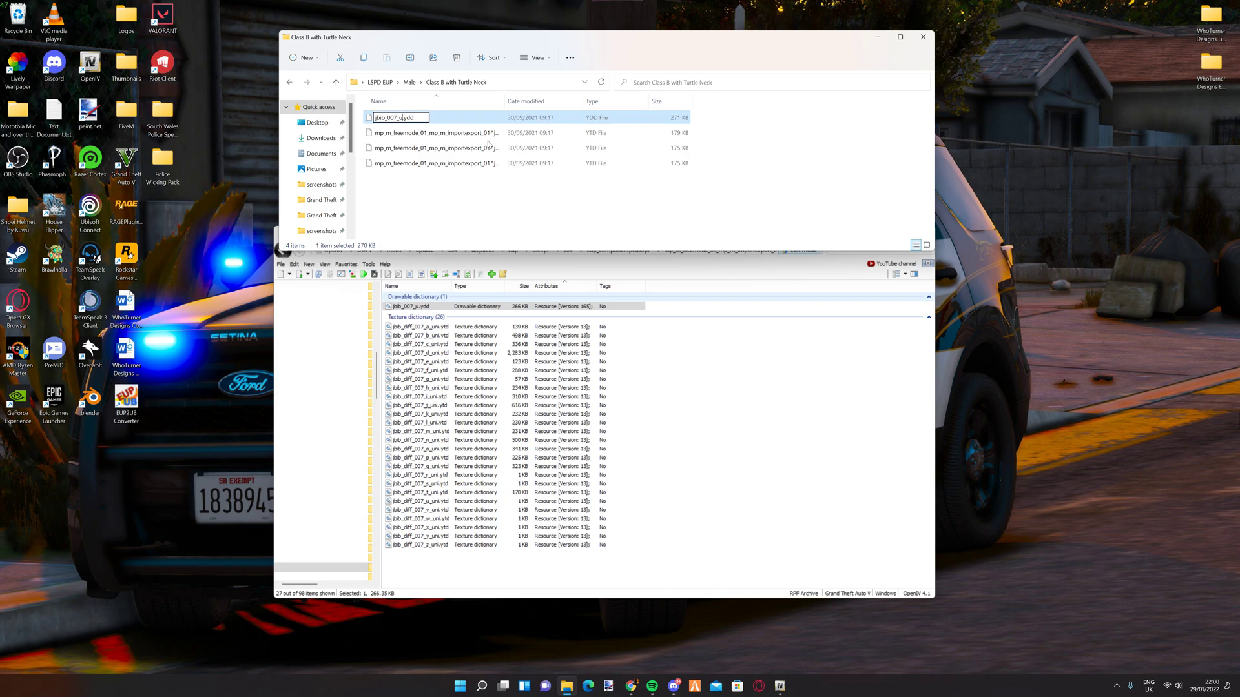
pyautogui.press('Return')
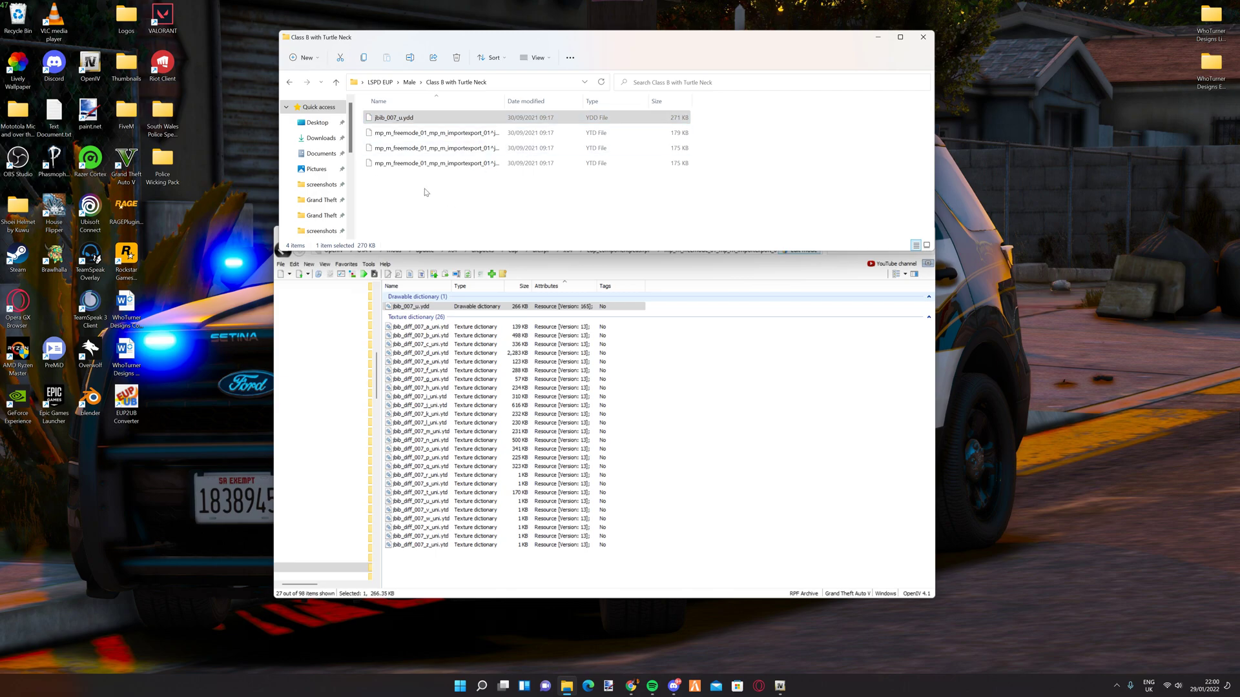
pyautogui.moveTo(411, 118); pyautogui.dragTo(454, 120)
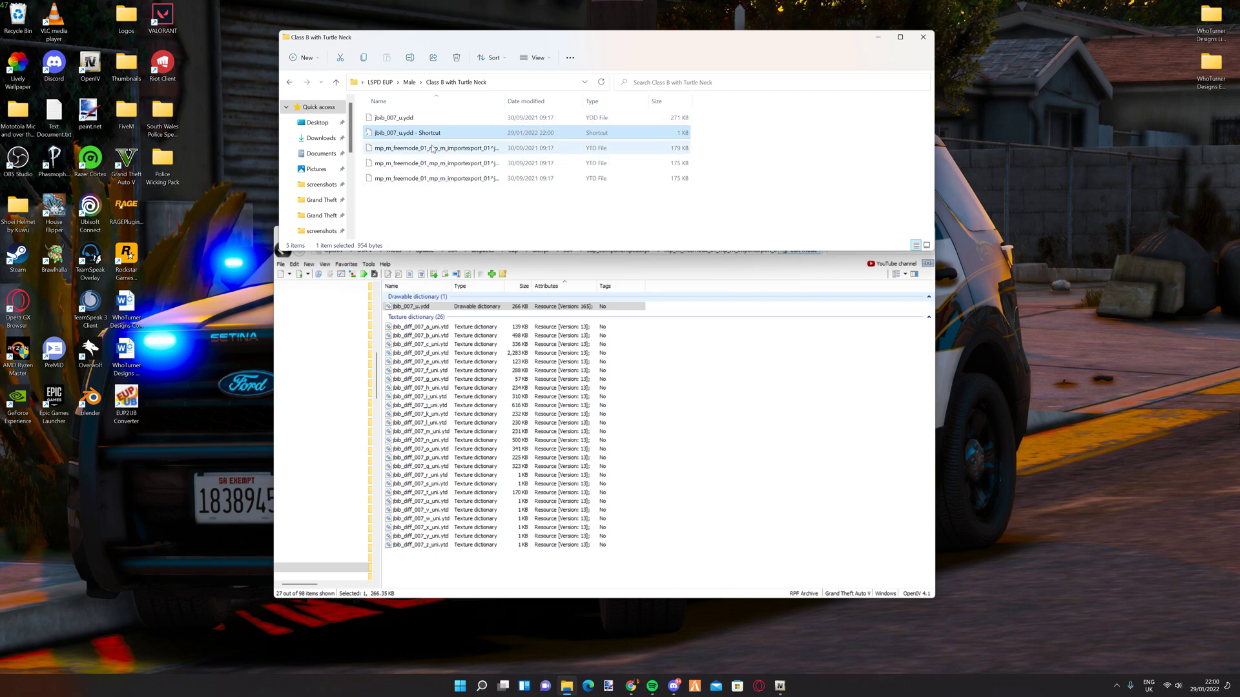
# Step: Dismiss the choose-an-app prompt and delete the stray jbib_007_u.ydd shortcut
pyautogui.press('Return')
pyautogui.press('Escape')
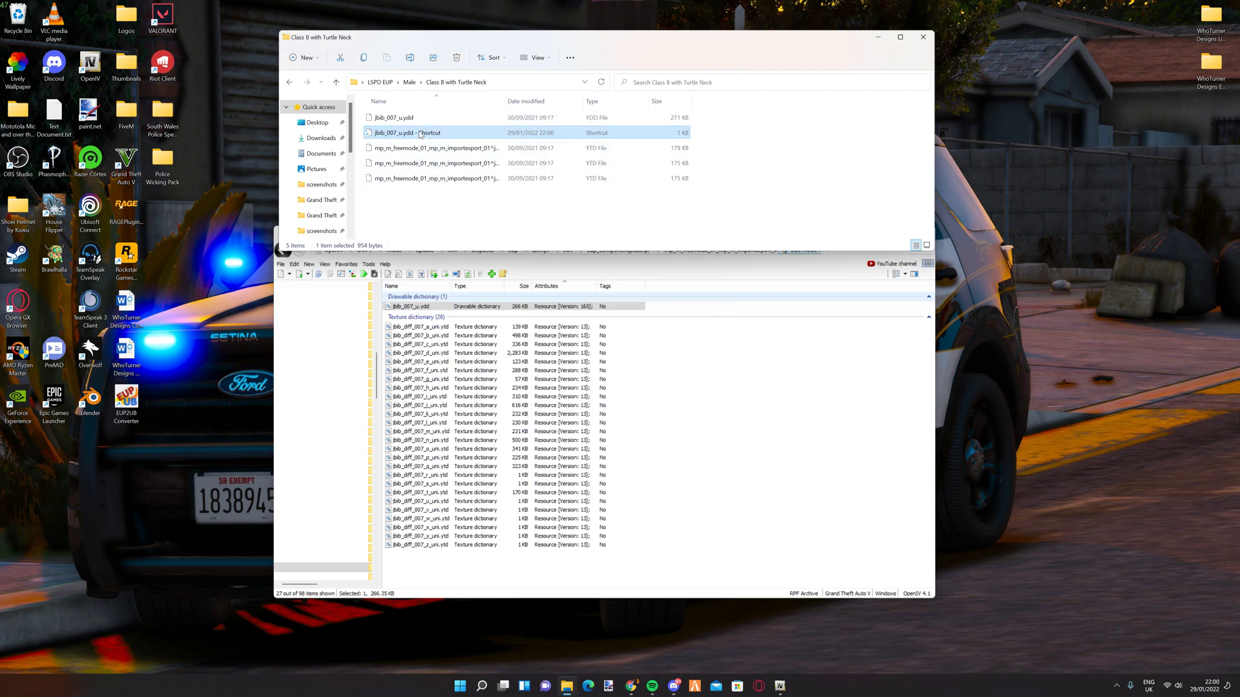
pyautogui.rightClick(422, 132)
pyautogui.rightClick(394, 133)
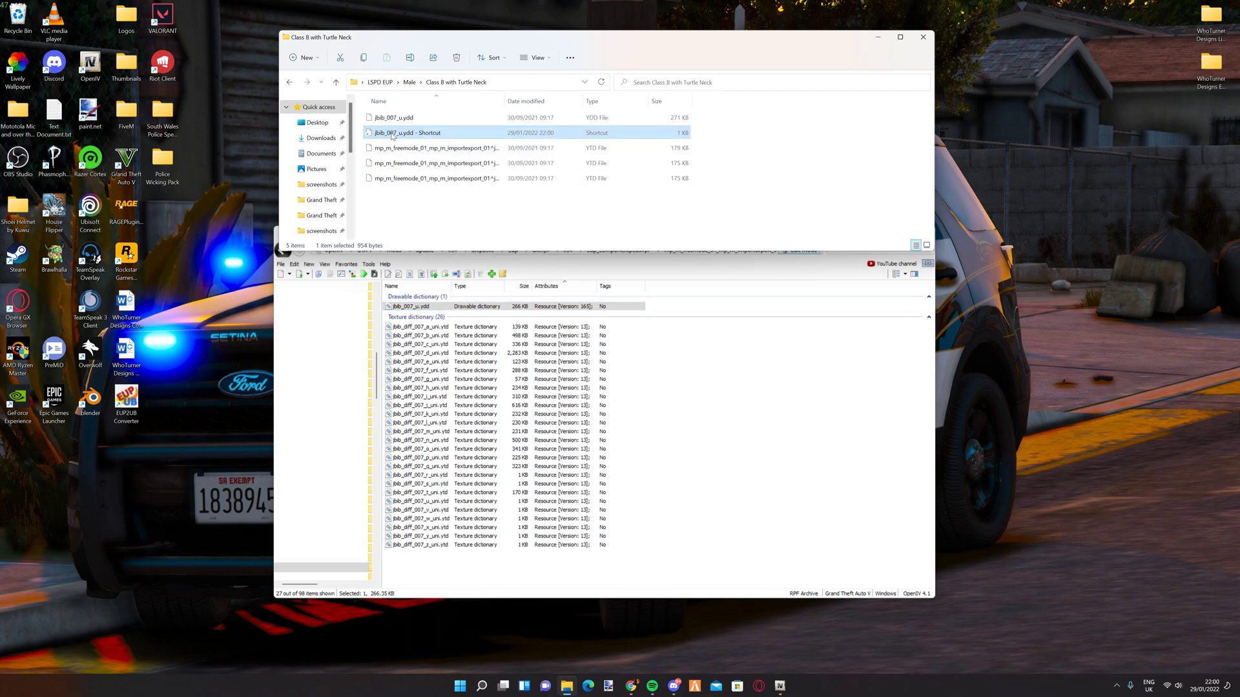
pyautogui.click(482, 143)
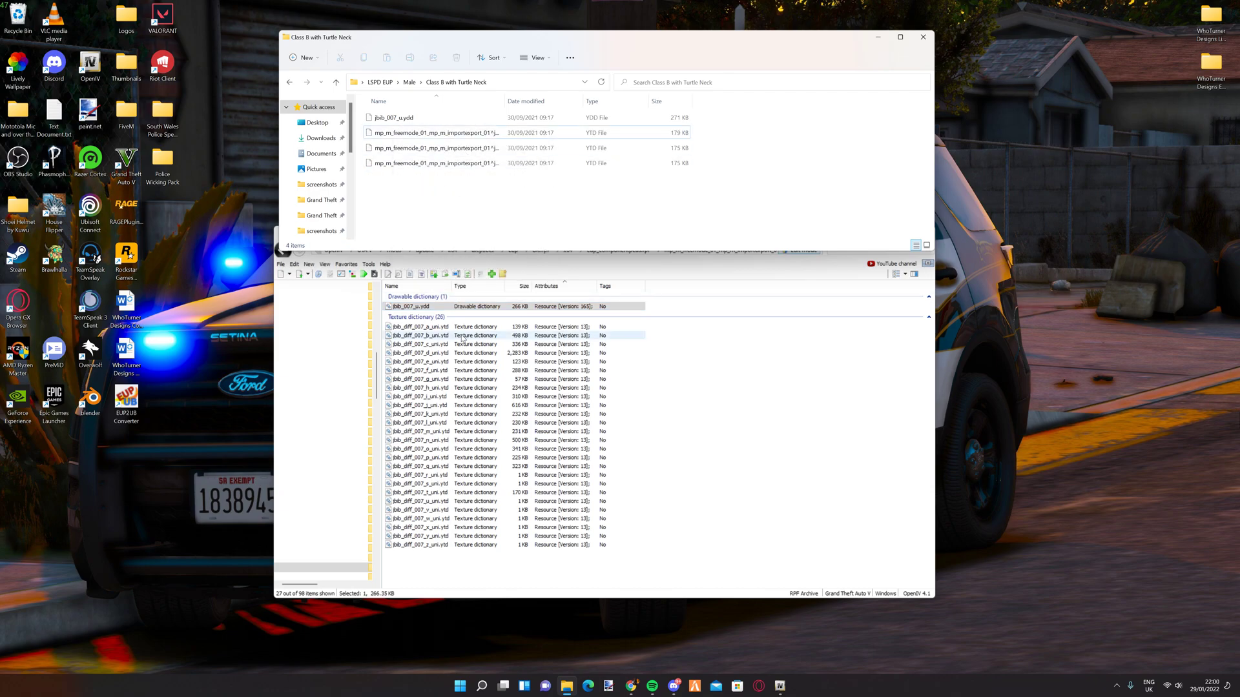
# Step: Rename the 179 KB YTD file to jbib_diff_007_a_uni.ytd, matching the name in OpenIV
pyautogui.click(434, 323)
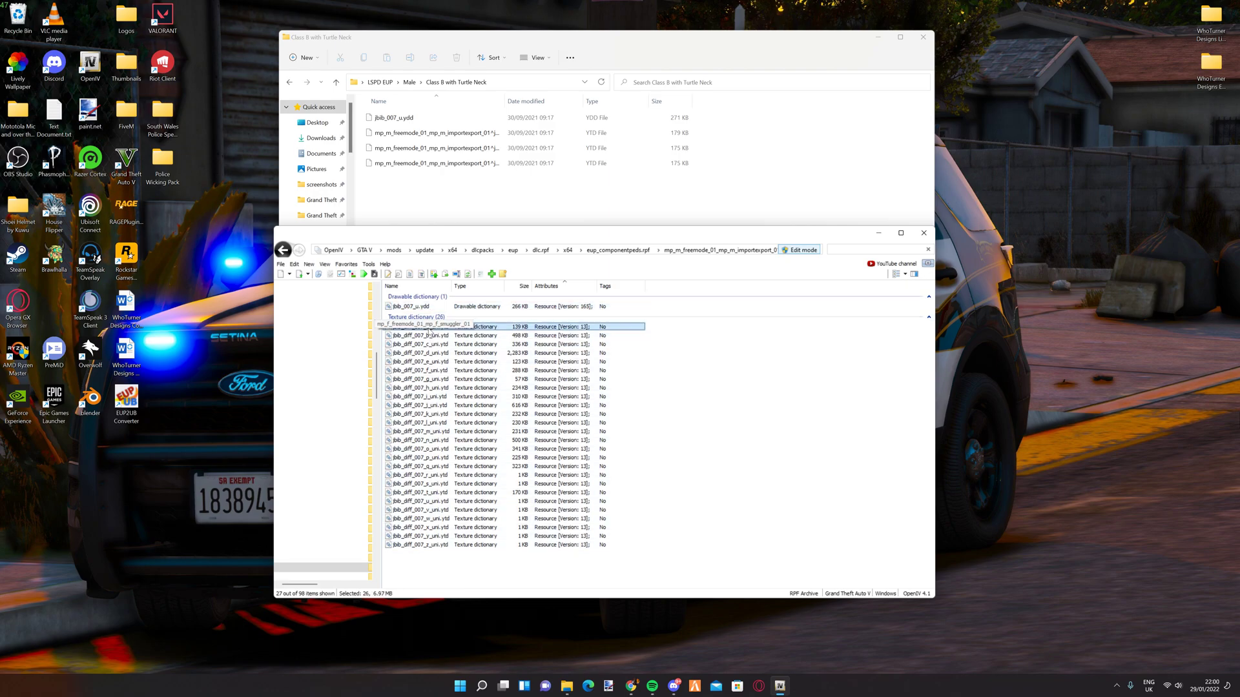
pyautogui.click(419, 327)
pyautogui.click(420, 327)
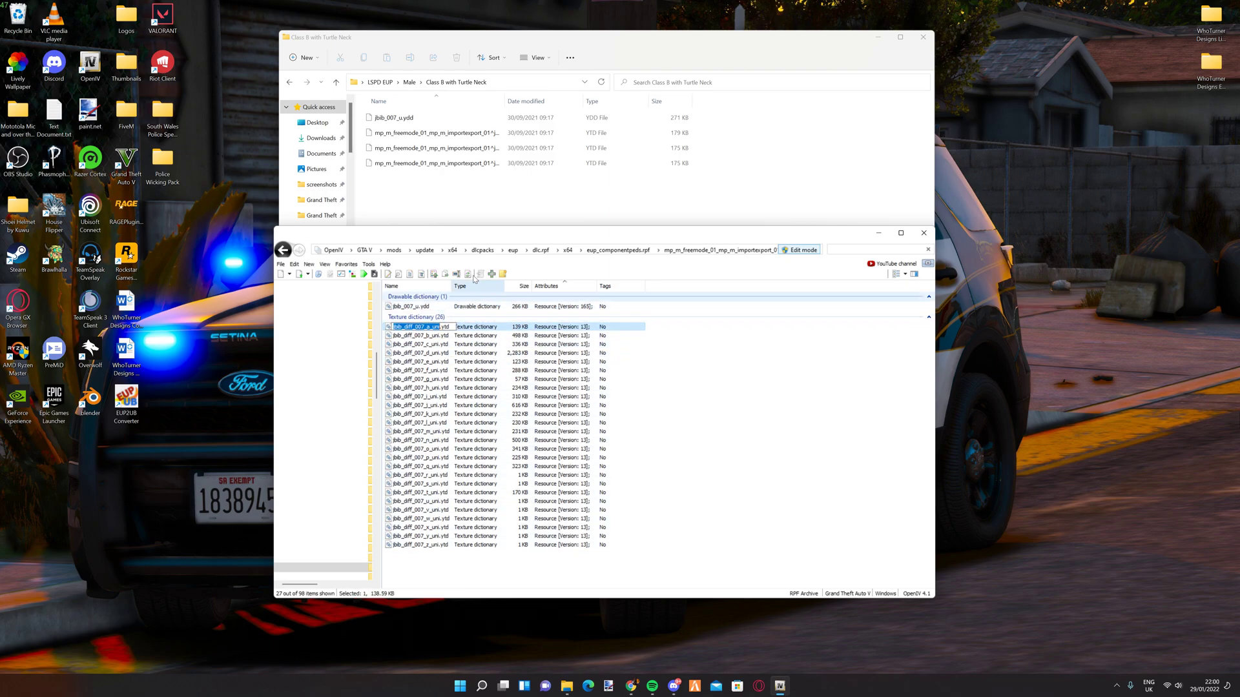
pyautogui.click(488, 198)
pyautogui.click(426, 134)
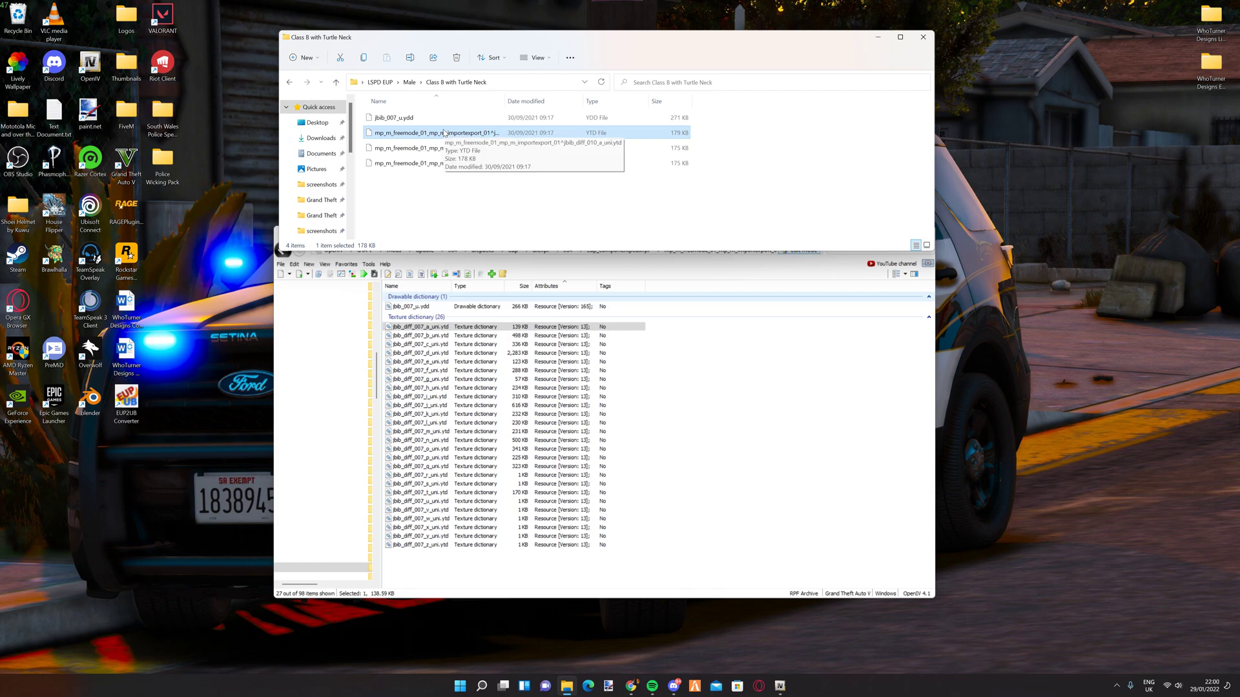
pyautogui.click(443, 132)
pyautogui.press('BackSpace')
pyautogui.press('Return')
pyautogui.hotkey('alt', 'space')
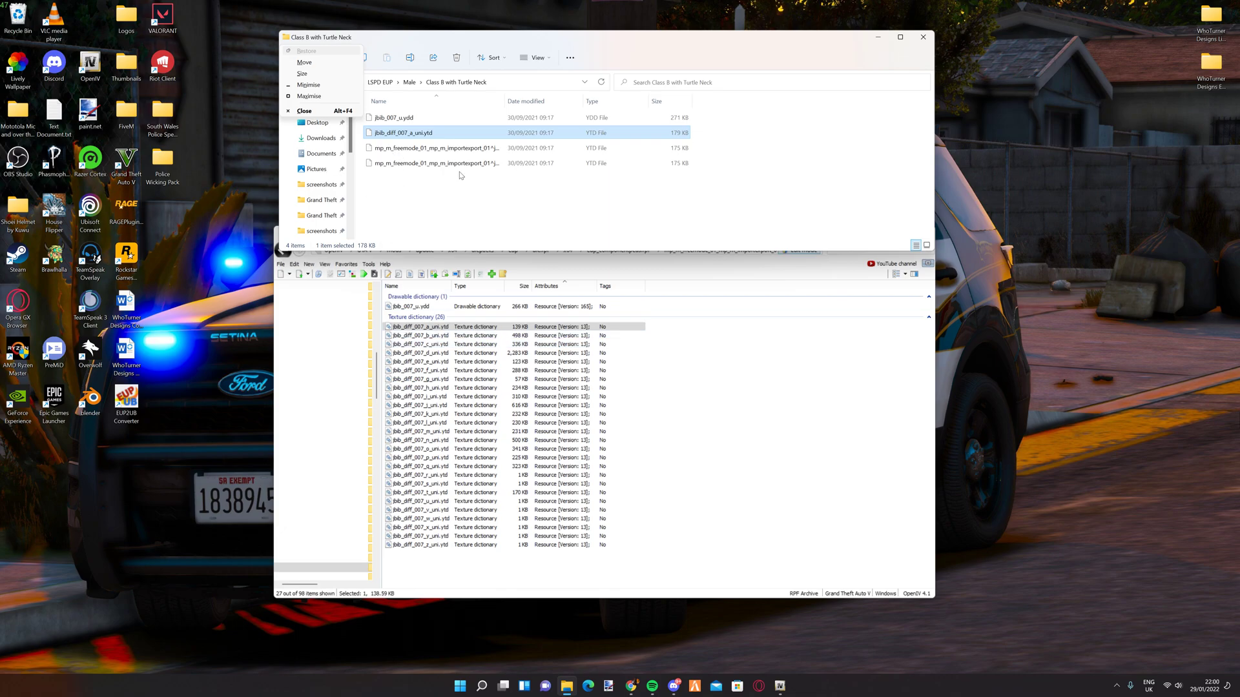
# Step: Drag both renamed uniform files toward OpenIV, then delete the two resulting shortcuts
pyautogui.click(618, 173)
pyautogui.moveTo(711, 120); pyautogui.dragTo(666, 133)
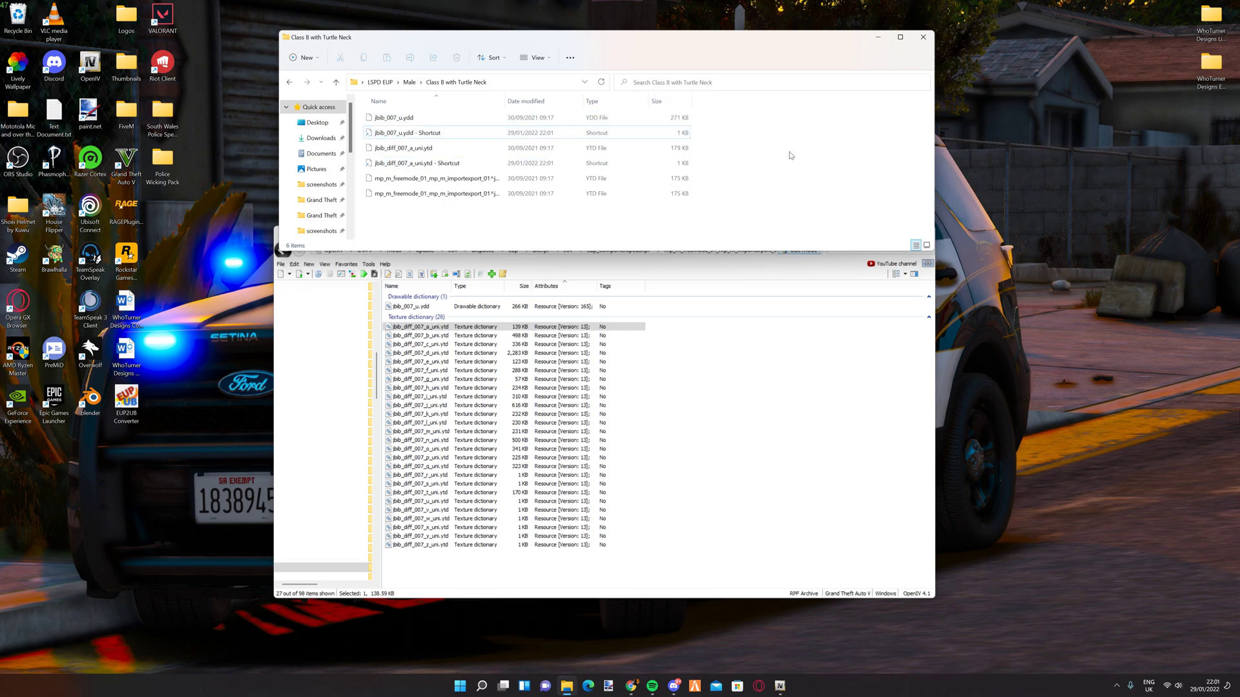
pyautogui.click(465, 163)
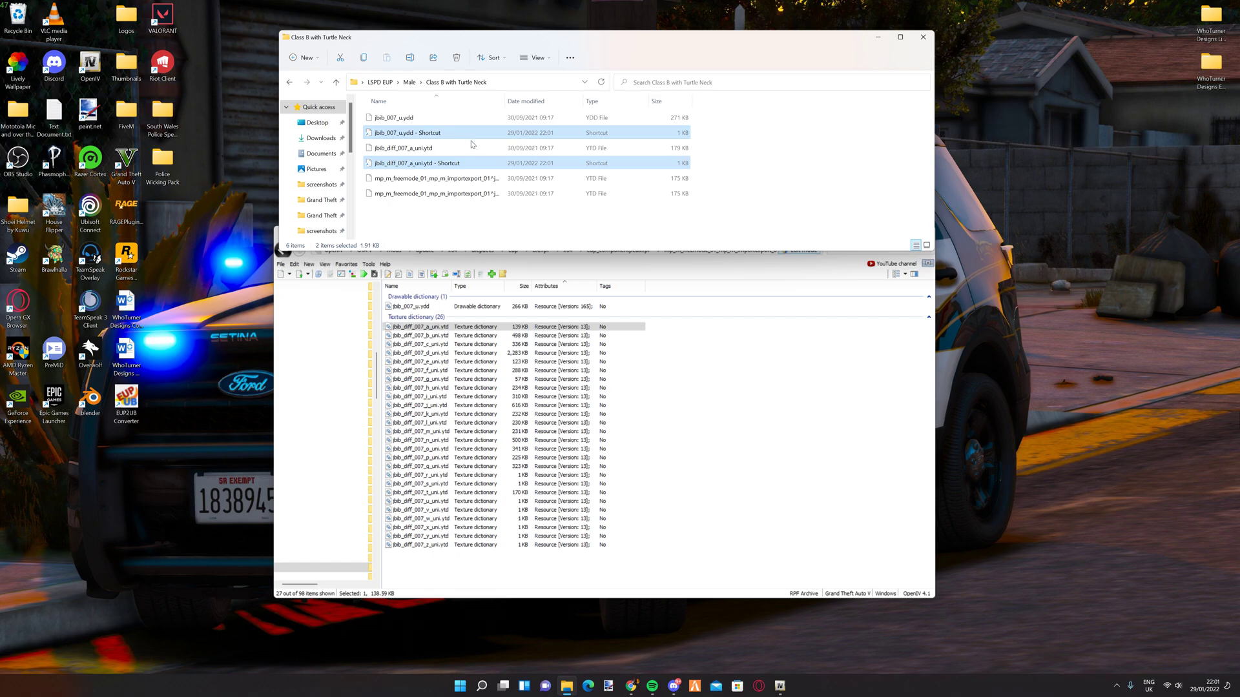
pyautogui.rightClick(462, 133)
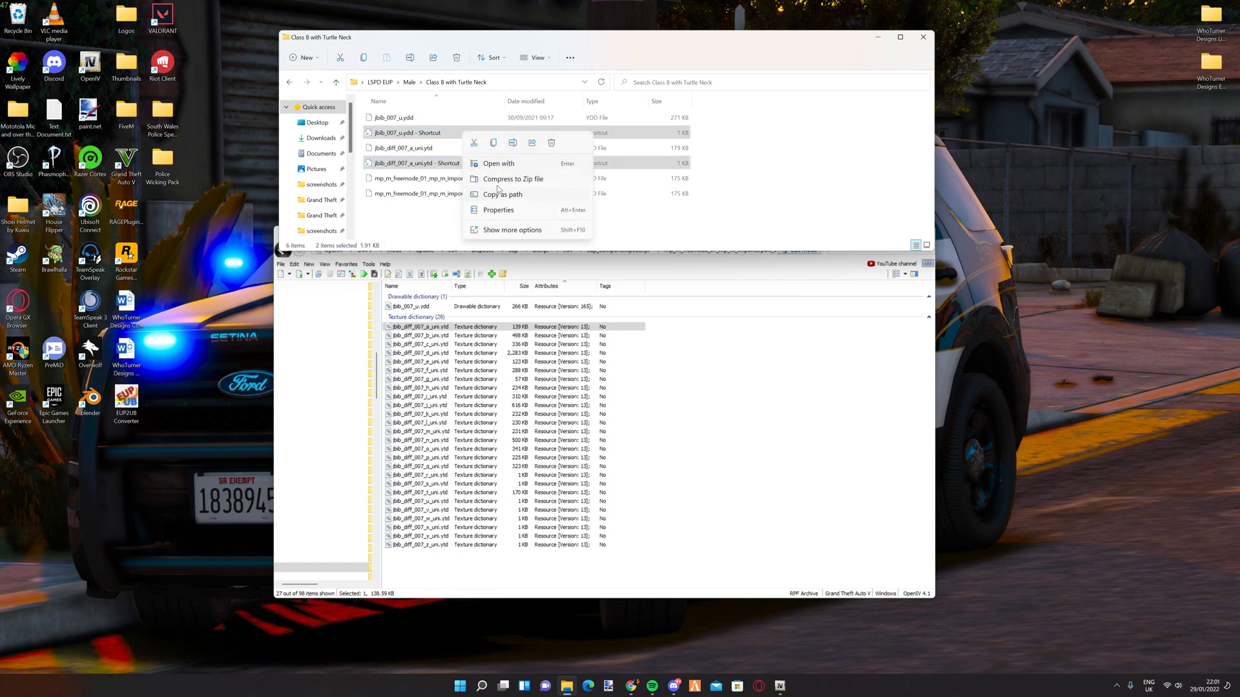
pyautogui.click(551, 142)
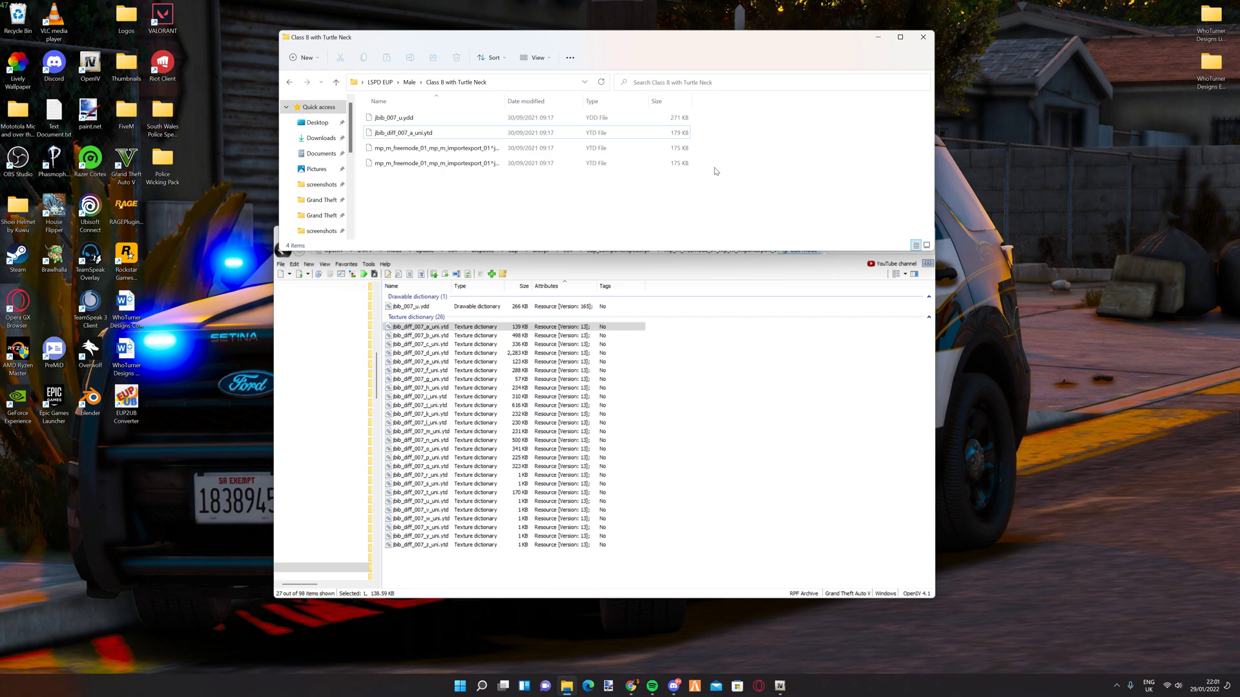
# Step: Look inside the pack's Classes folder, return to Male, and bring OpenIV forward
pyautogui.click(289, 82)
pyautogui.scroll(-1, 405, 181)
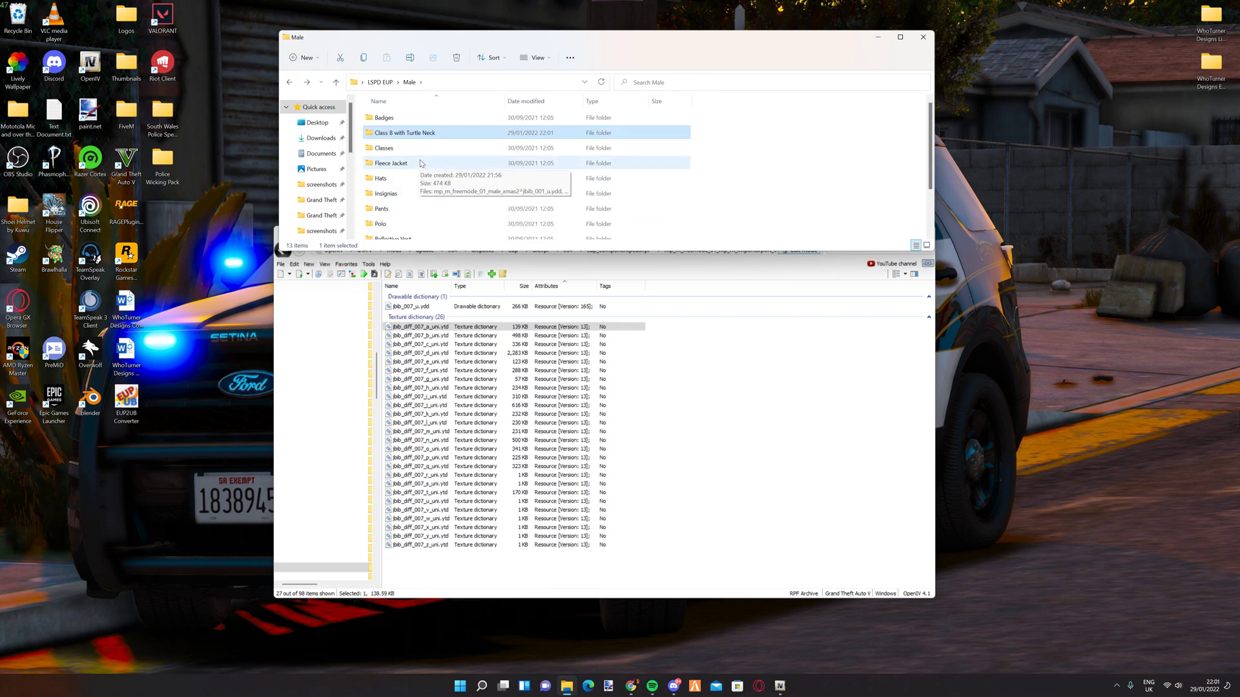
pyautogui.doubleClick(421, 154)
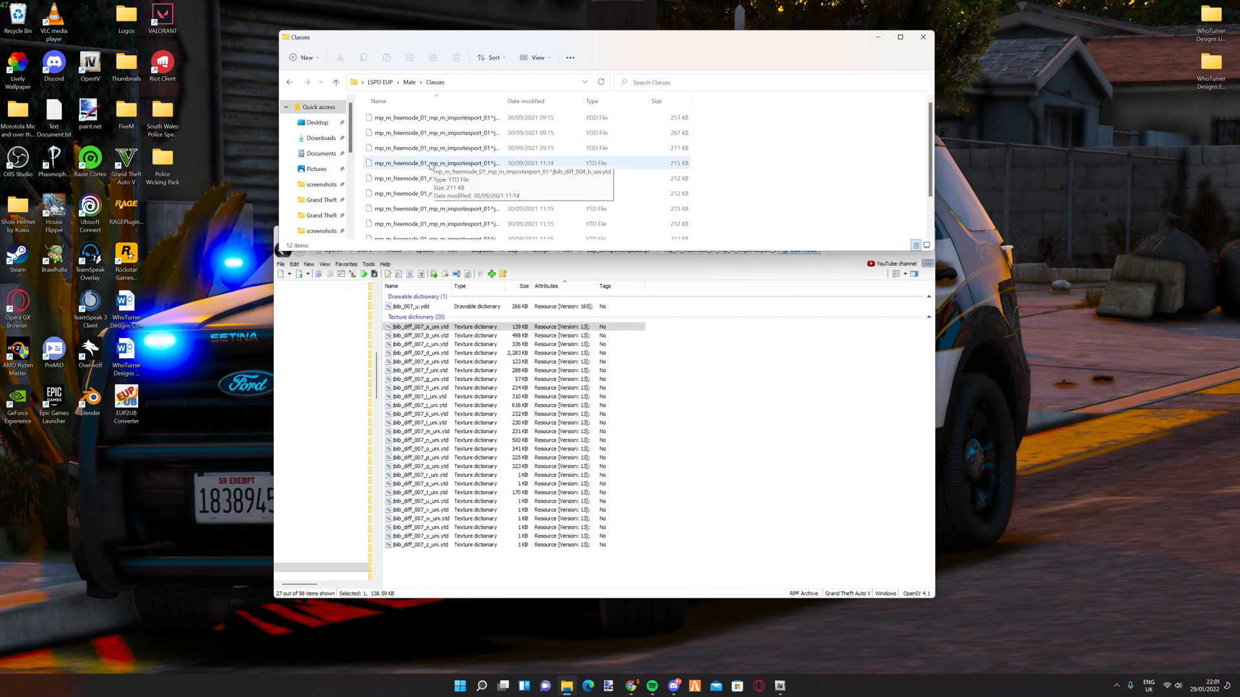
pyautogui.scroll(-2, 437, 128)
pyautogui.scroll(2, 437, 127)
pyautogui.click(442, 119)
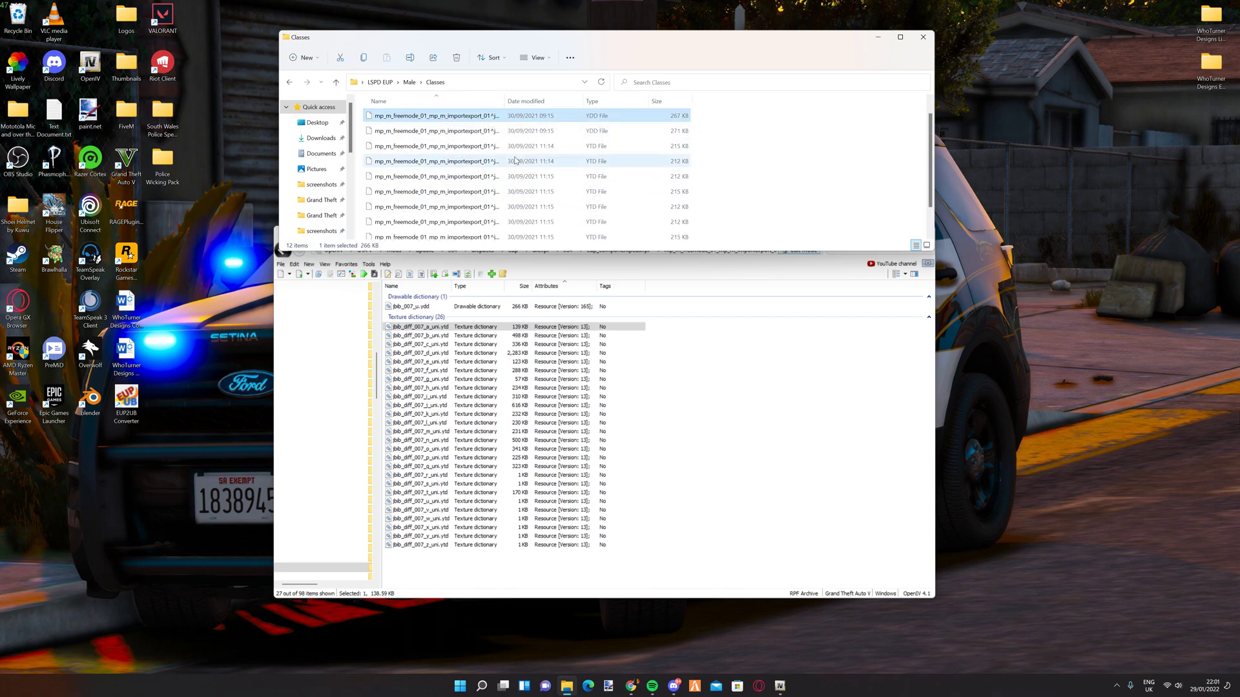
pyautogui.click(290, 82)
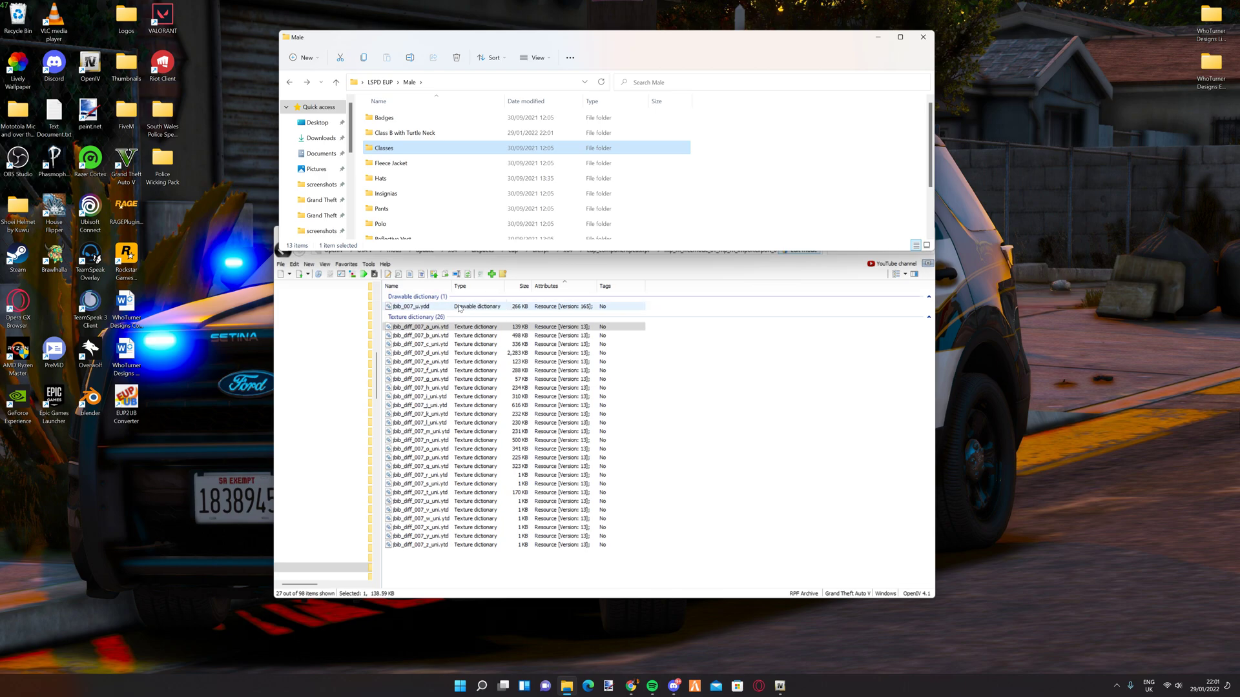
pyautogui.click(811, 363)
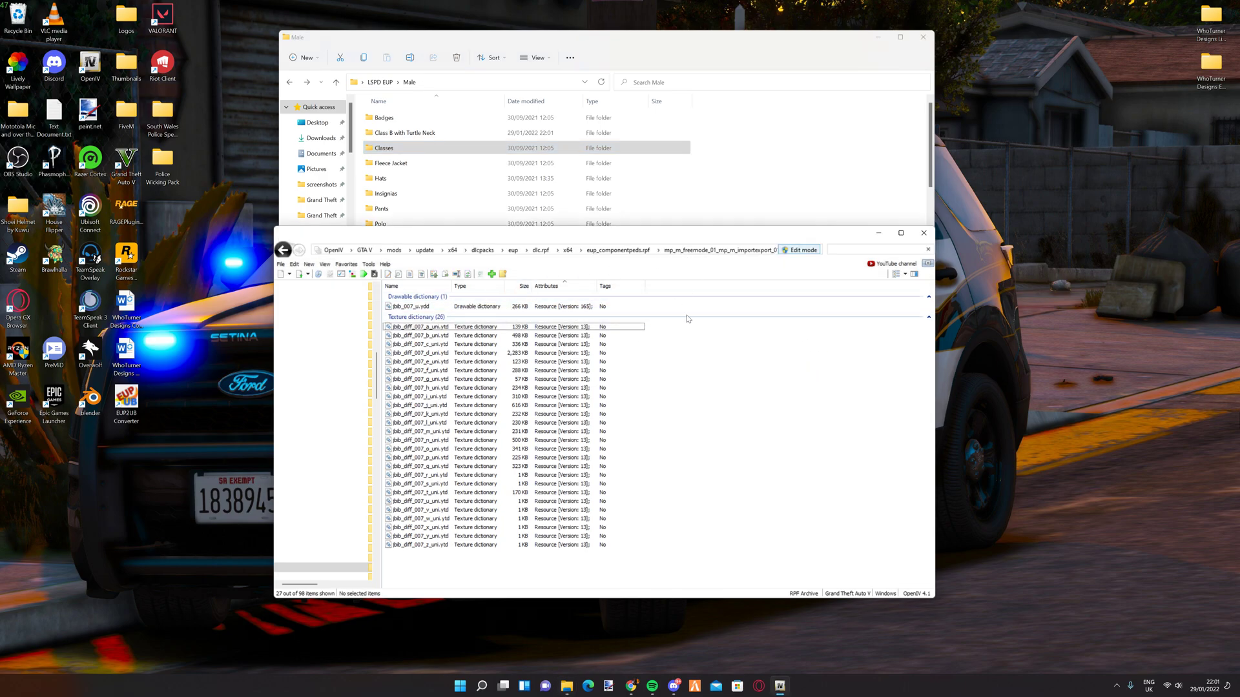
# Step: Return OpenIV to the top level of the eup_componentpeds.rpf archive
pyautogui.click(615, 251)
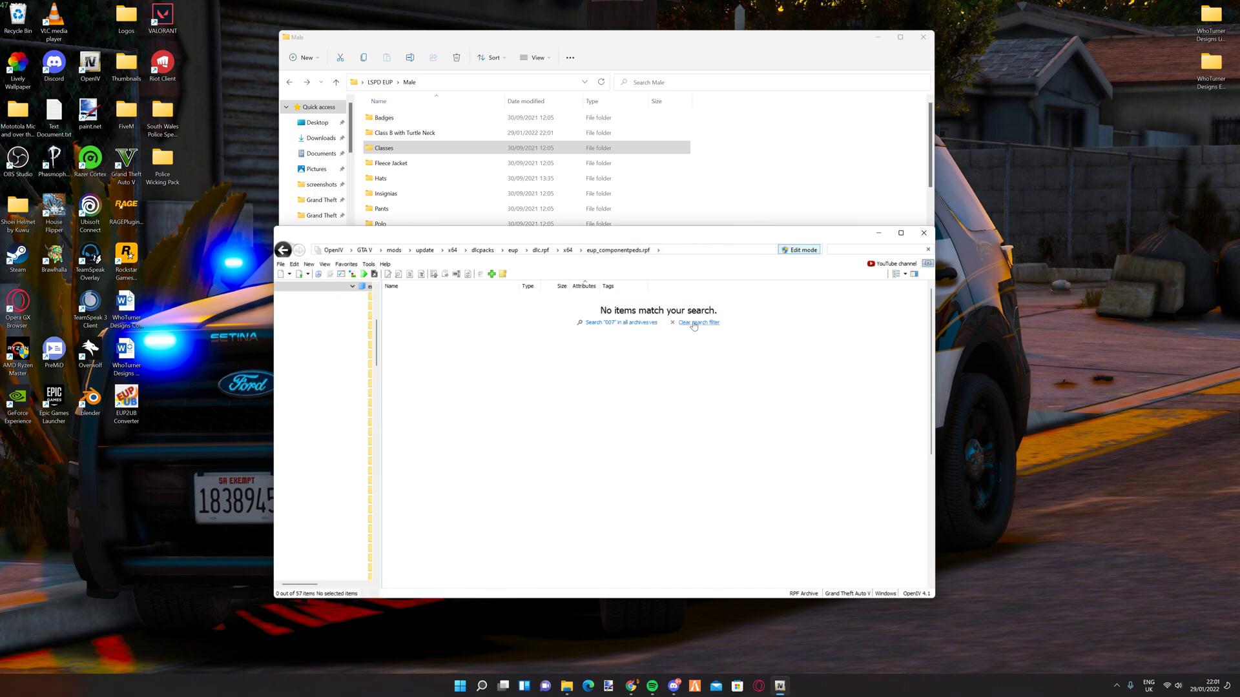
pyautogui.rightClick(762, 412)
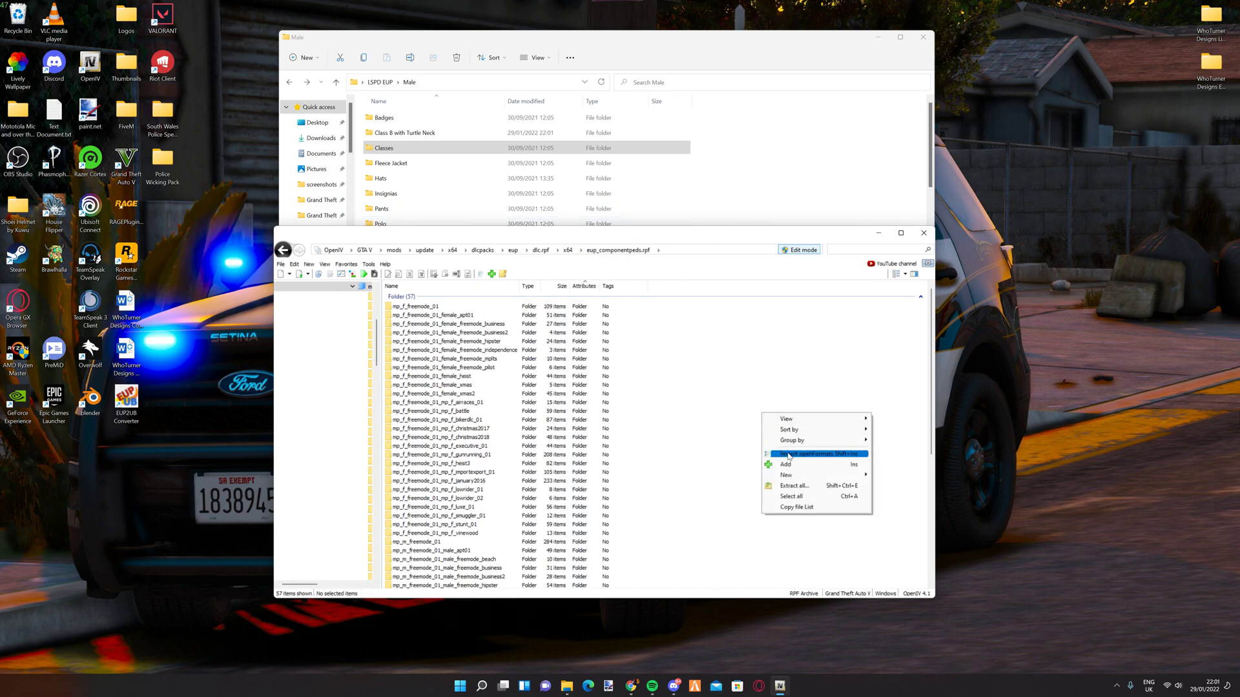
pyautogui.click(408, 150)
pyautogui.click(687, 300)
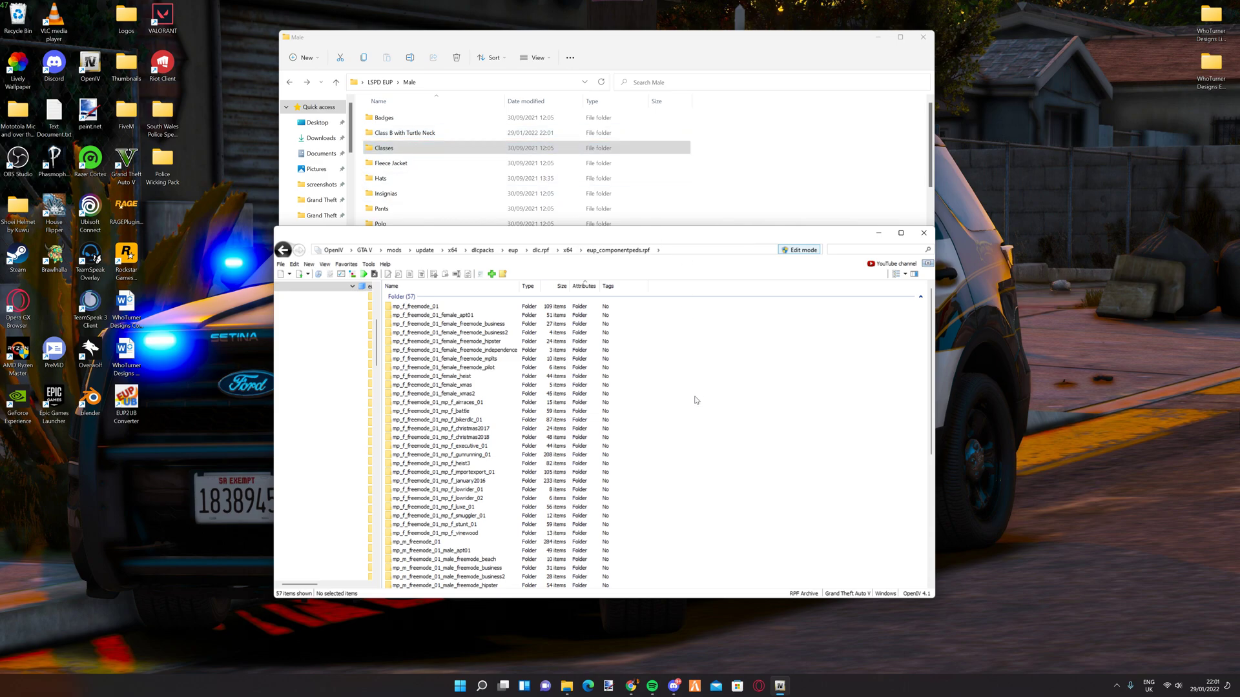
pyautogui.scroll(-3, 698, 488)
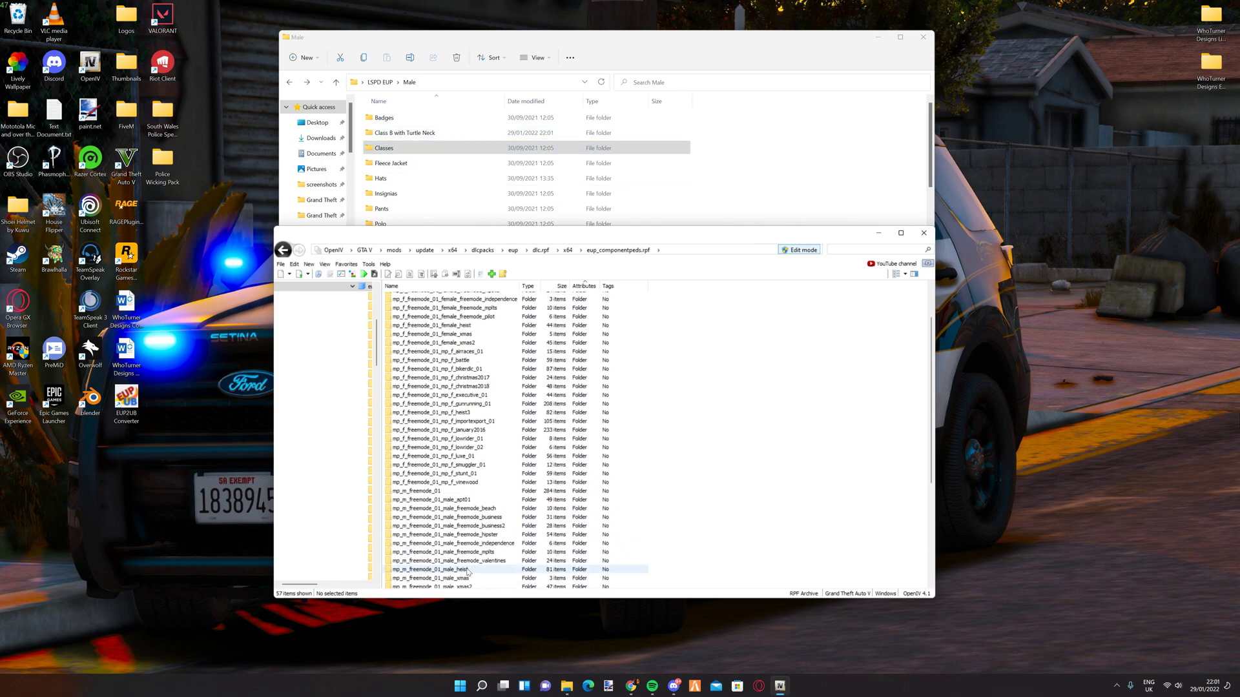
pyautogui.scroll(3, 484, 566)
pyautogui.rightClick(794, 459)
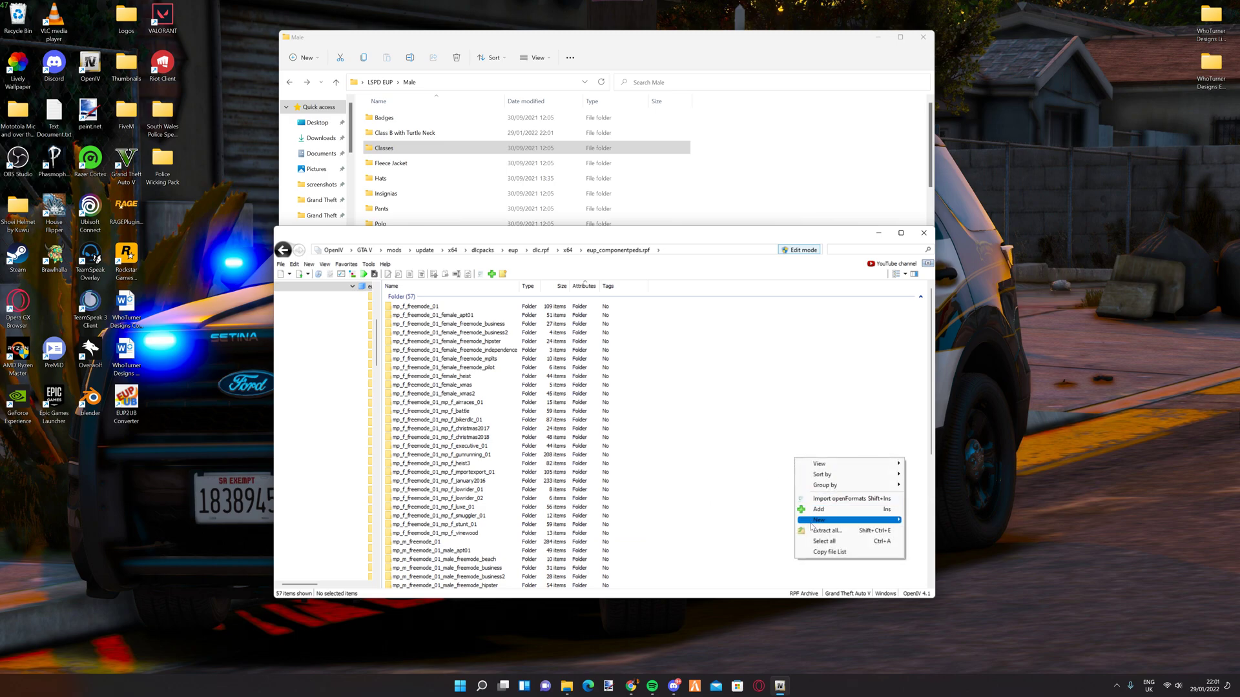
pyautogui.click(895, 511)
# Step: Create a new folder named Test in eup_componentpeds.rpf
pyautogui.rightClick(846, 516)
pyautogui.moveTo(869, 580)
pyautogui.click(995, 581)
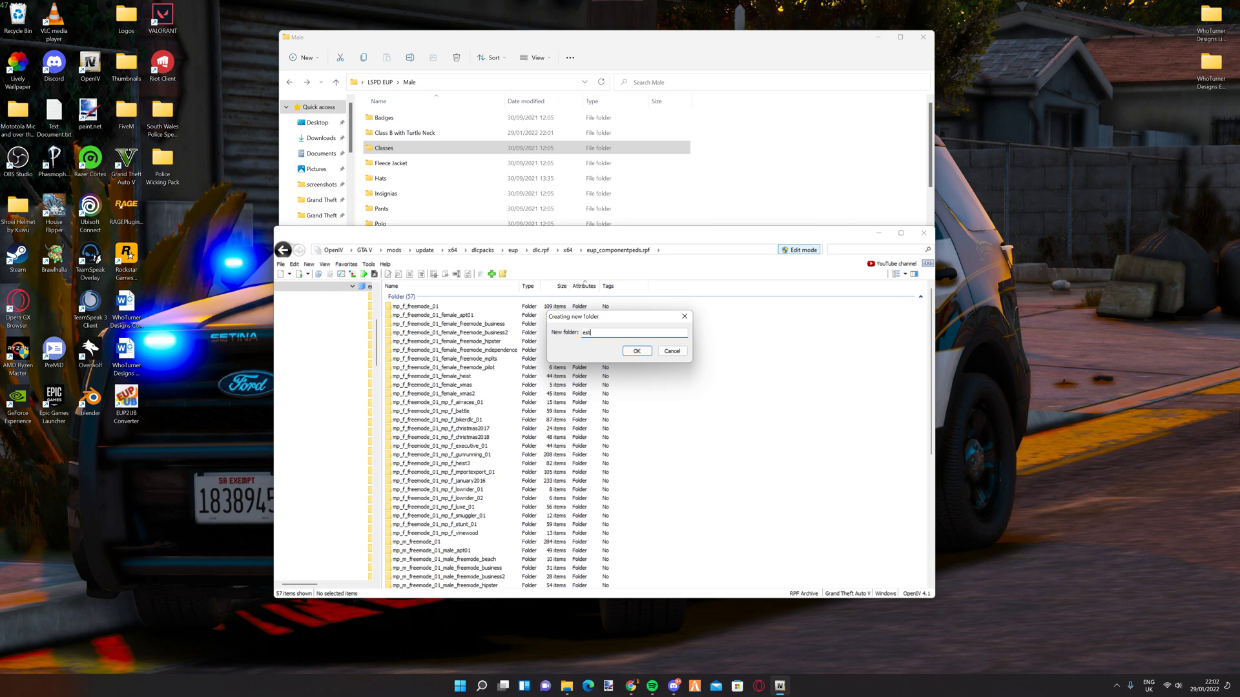
pyautogui.press('BackSpace')
pyautogui.press('BackSpace')
pyautogui.press('BackSpace')
pyautogui.write('Test')
pyautogui.press('Return')
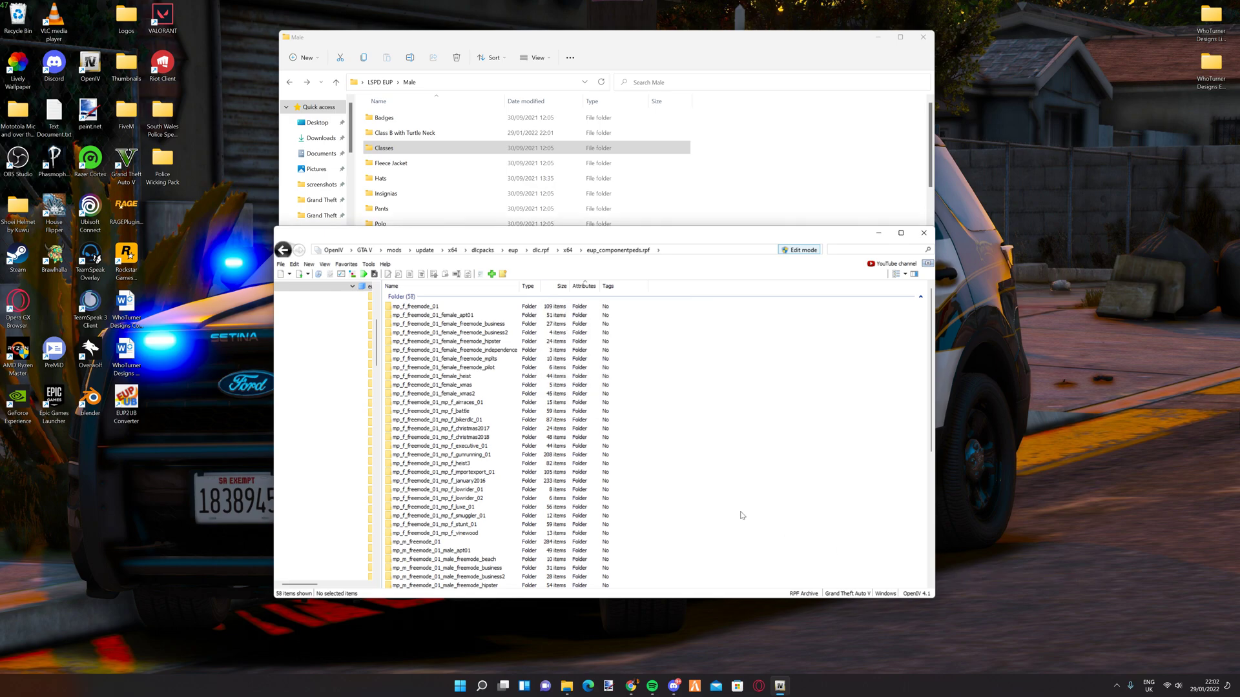
pyautogui.scroll(-10, 581, 549)
# Step: Copy the Classes folder from Explorer into the Test folder and open it
pyautogui.doubleClick(504, 574)
pyautogui.click(417, 150)
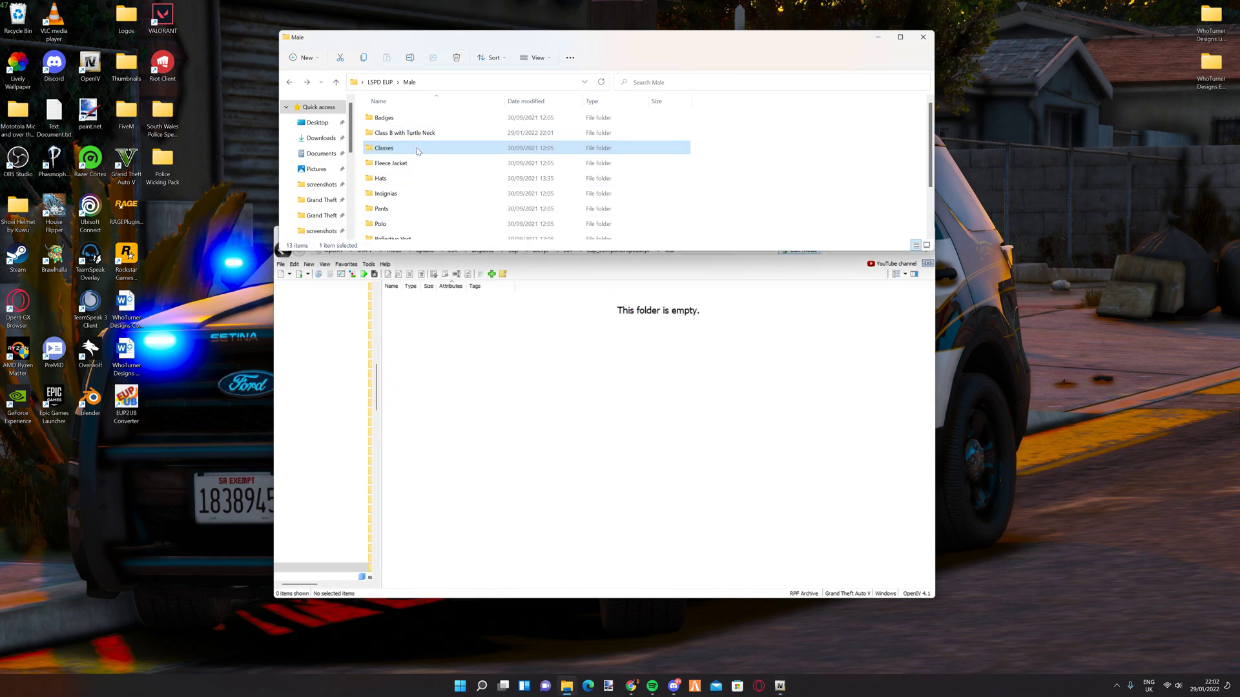
pyautogui.moveTo(418, 150); pyautogui.dragTo(605, 410)
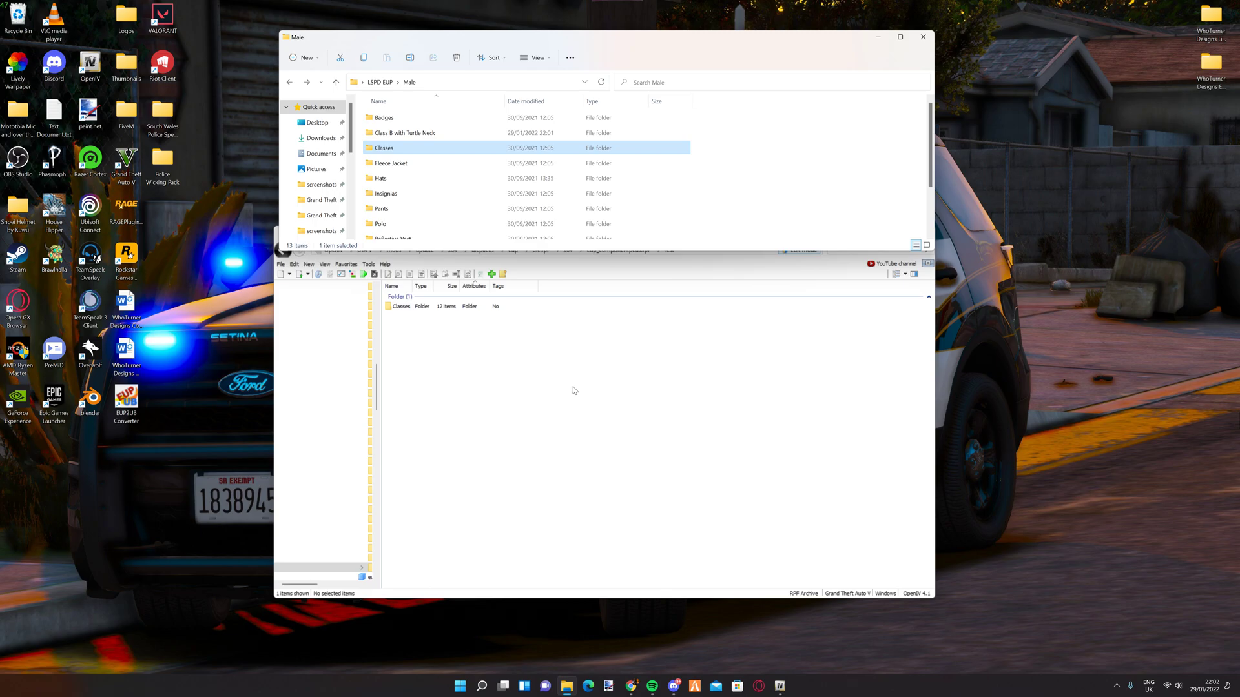
pyautogui.doubleClick(401, 306)
# Step: Preview the jbib_004_u, jbib_007_u and jbib_014_u models one after another
pyautogui.click(466, 308)
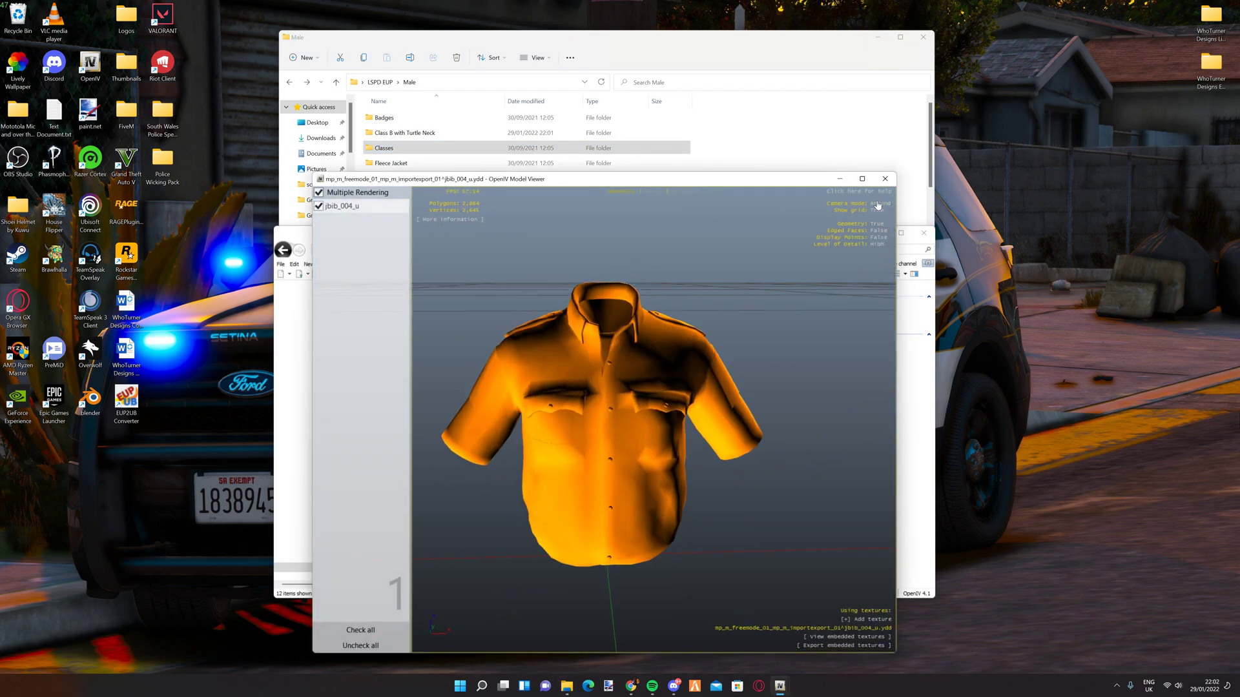
pyautogui.click(885, 178)
pyautogui.press('Down')
pyautogui.press('Return')
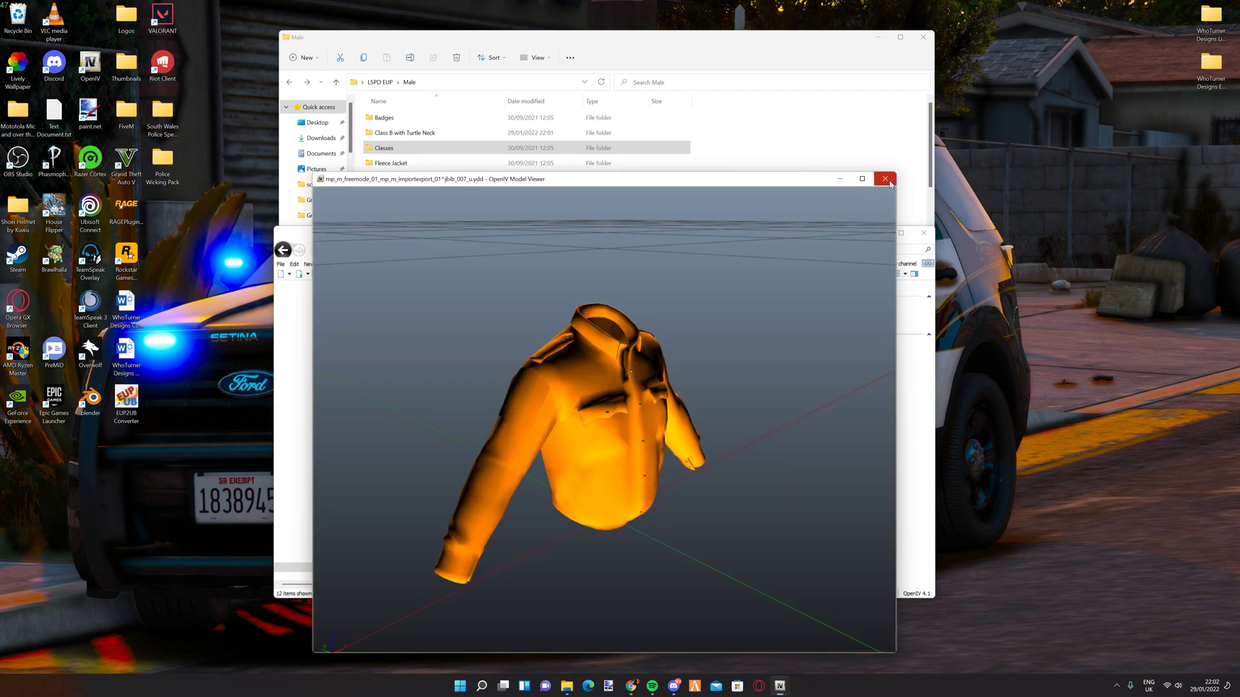
pyautogui.click(891, 184)
pyautogui.press('Down')
pyautogui.press('Return')
pyautogui.click(885, 179)
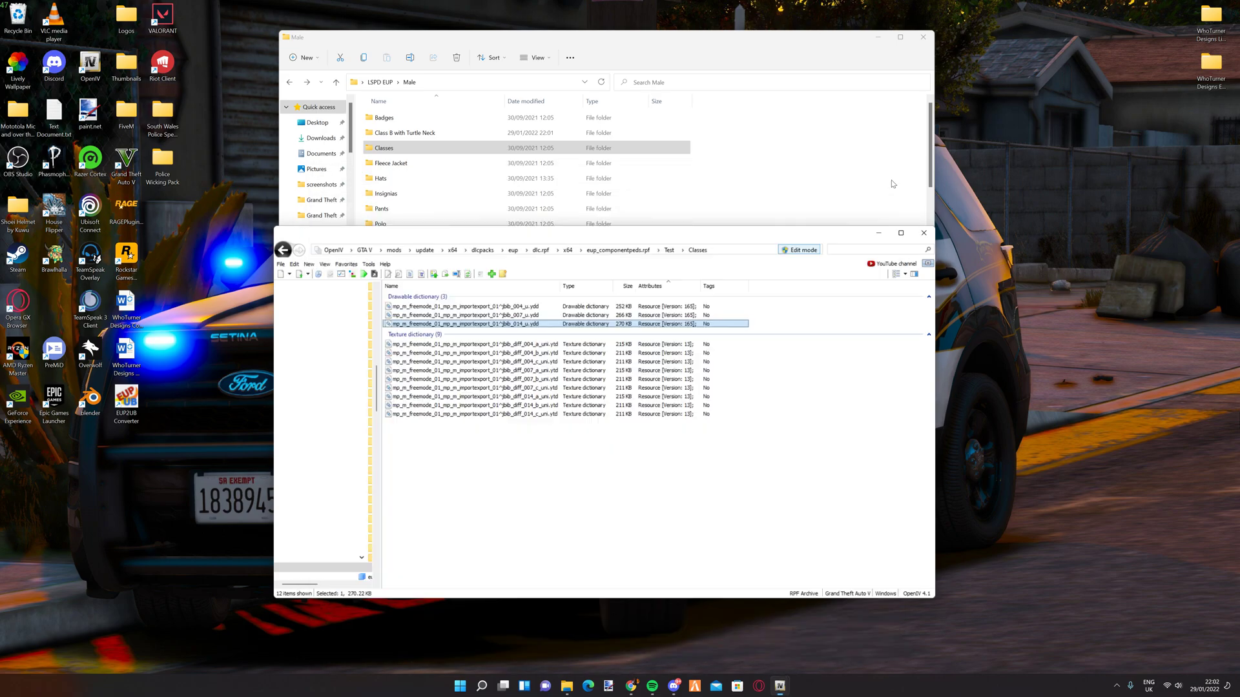
# Step: Select all 12 copied uniform files in the Classes folder
pyautogui.click(515, 314)
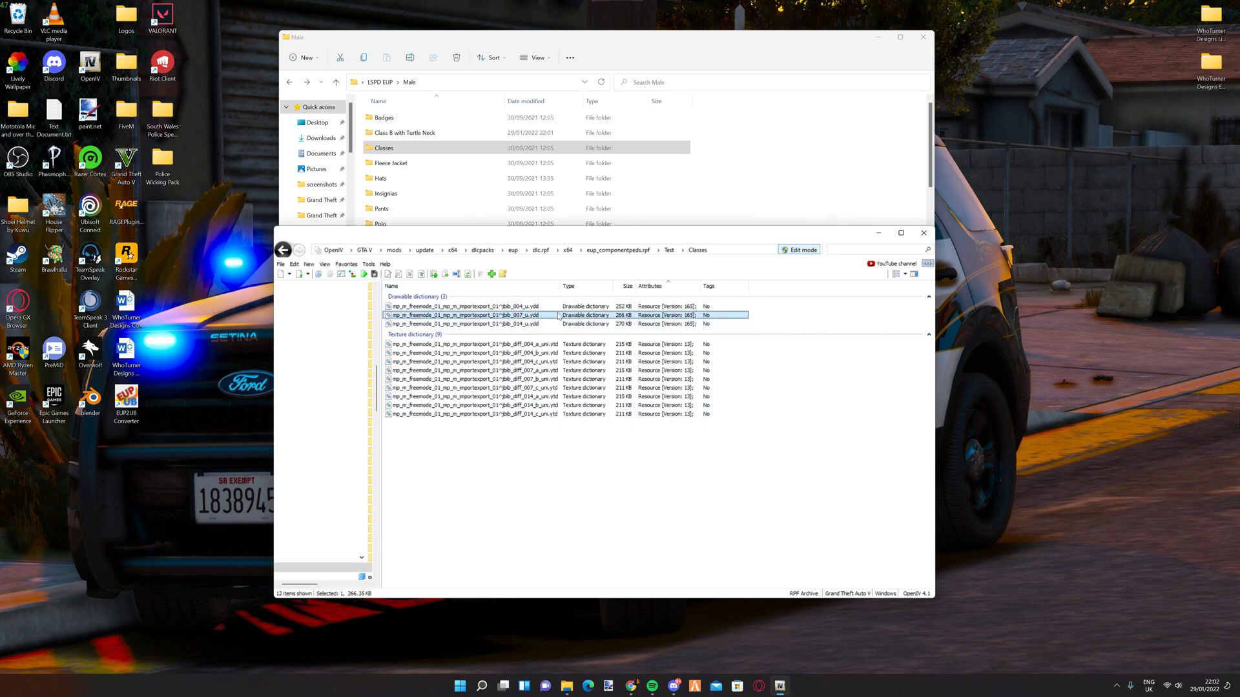
pyautogui.click(514, 306)
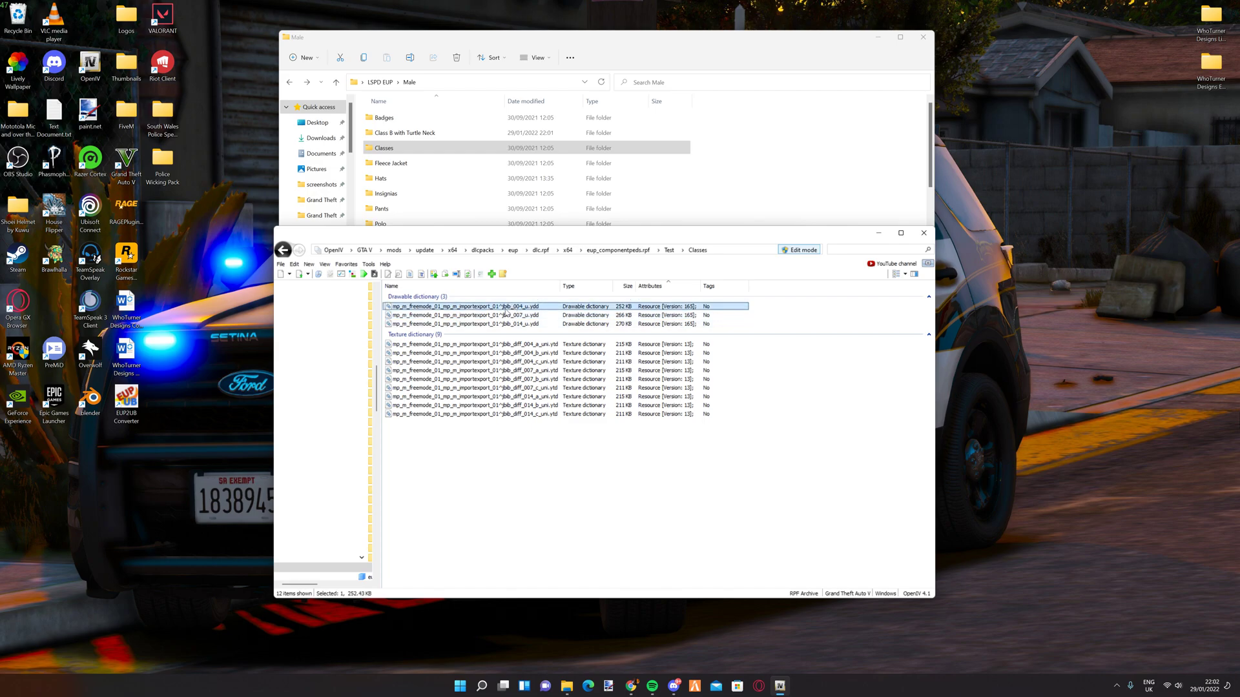
pyautogui.moveTo(506, 492); pyautogui.dragTo(525, 323)
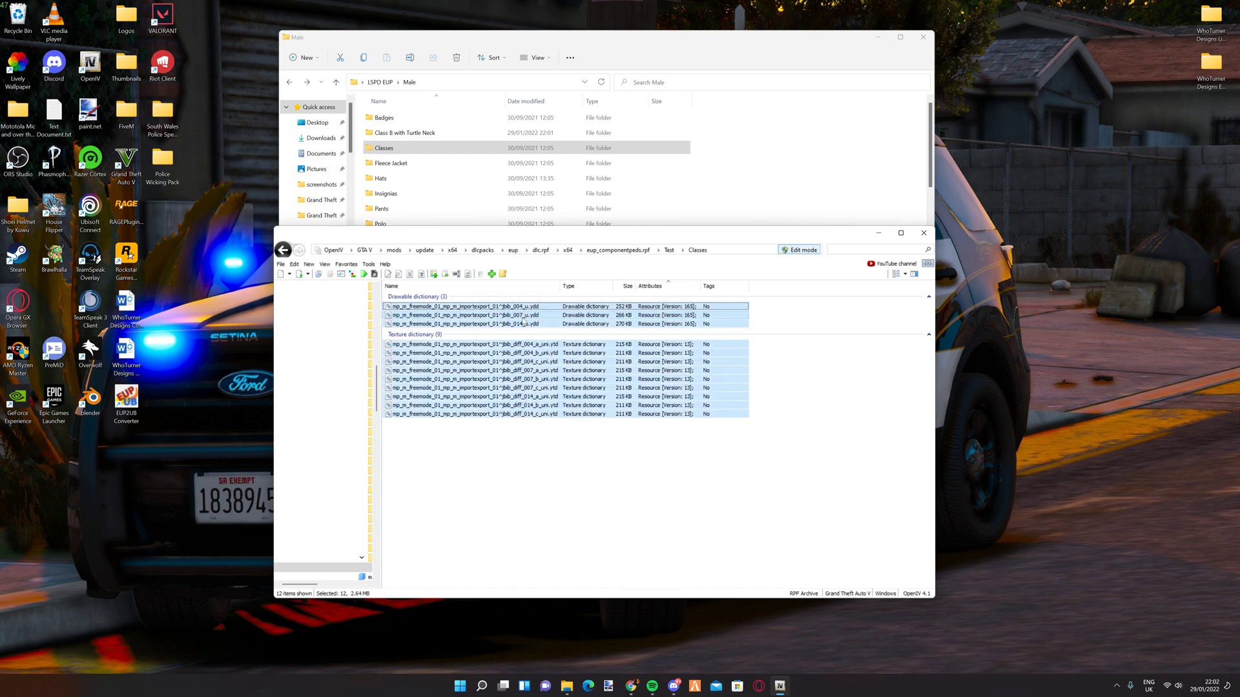
# Step: Delete the 12 copied files and the Test folder, then open mp_m_freemode_01_mp_m_importexport_01
pyautogui.press('Delete')
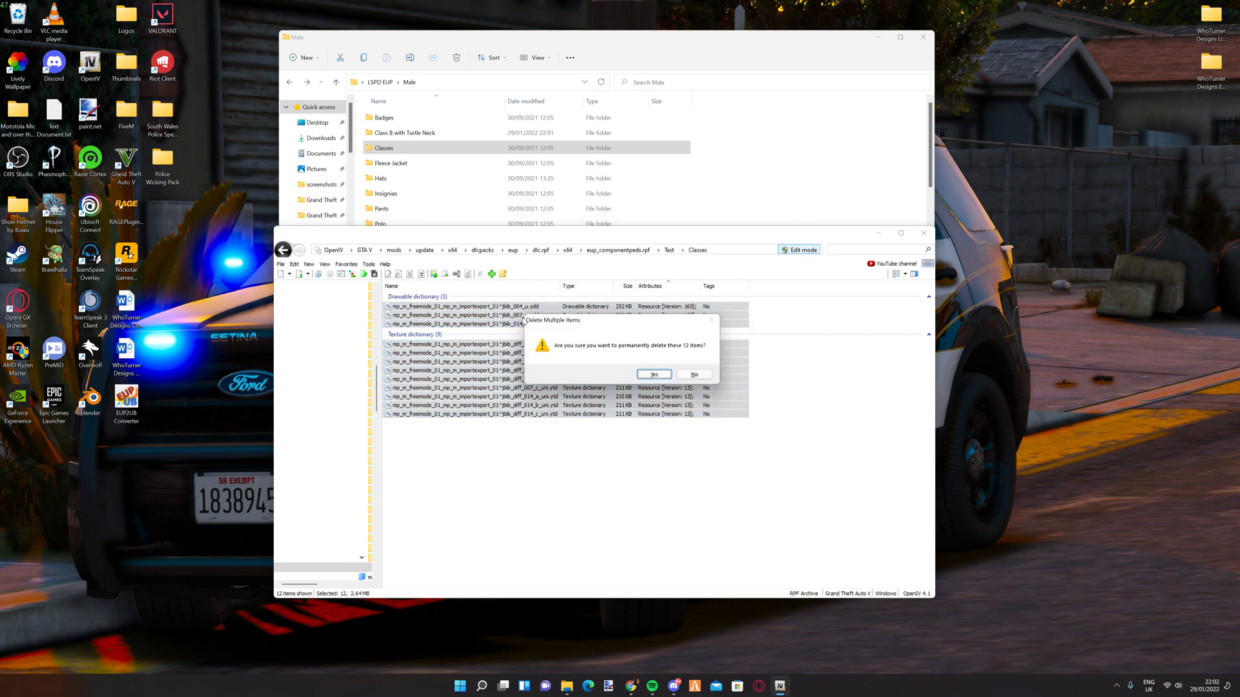
pyautogui.click(653, 376)
pyautogui.click(618, 250)
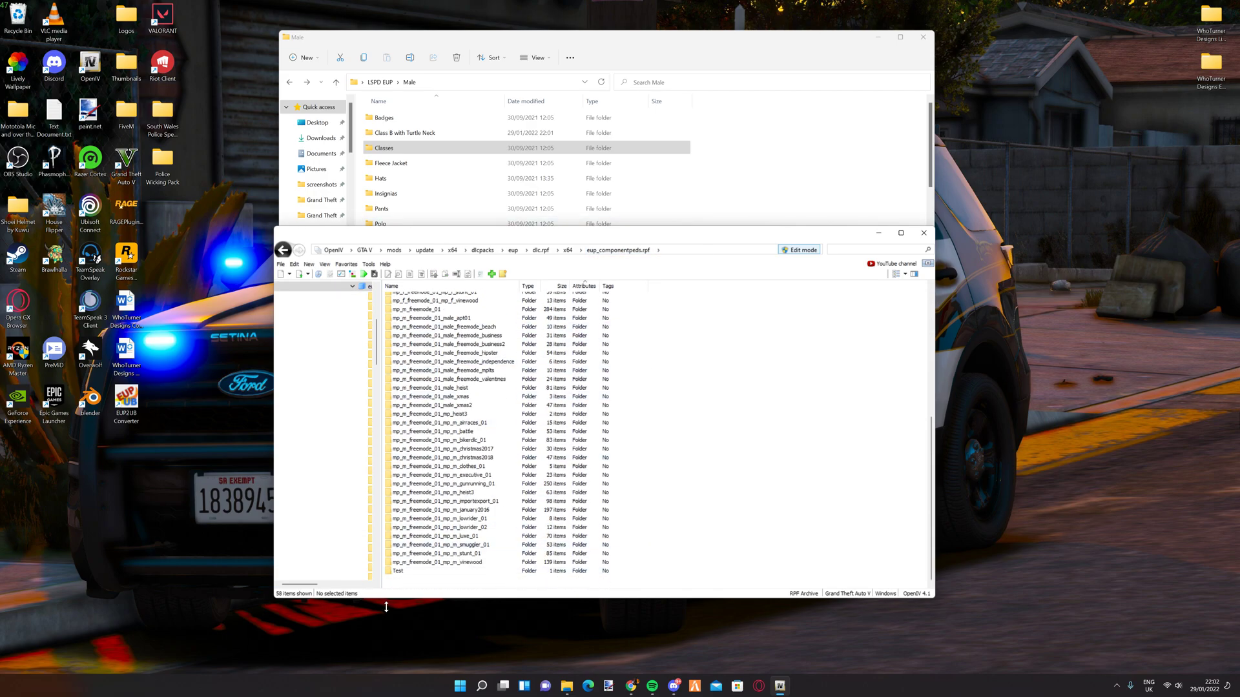
pyautogui.click(408, 572)
pyautogui.press('Delete')
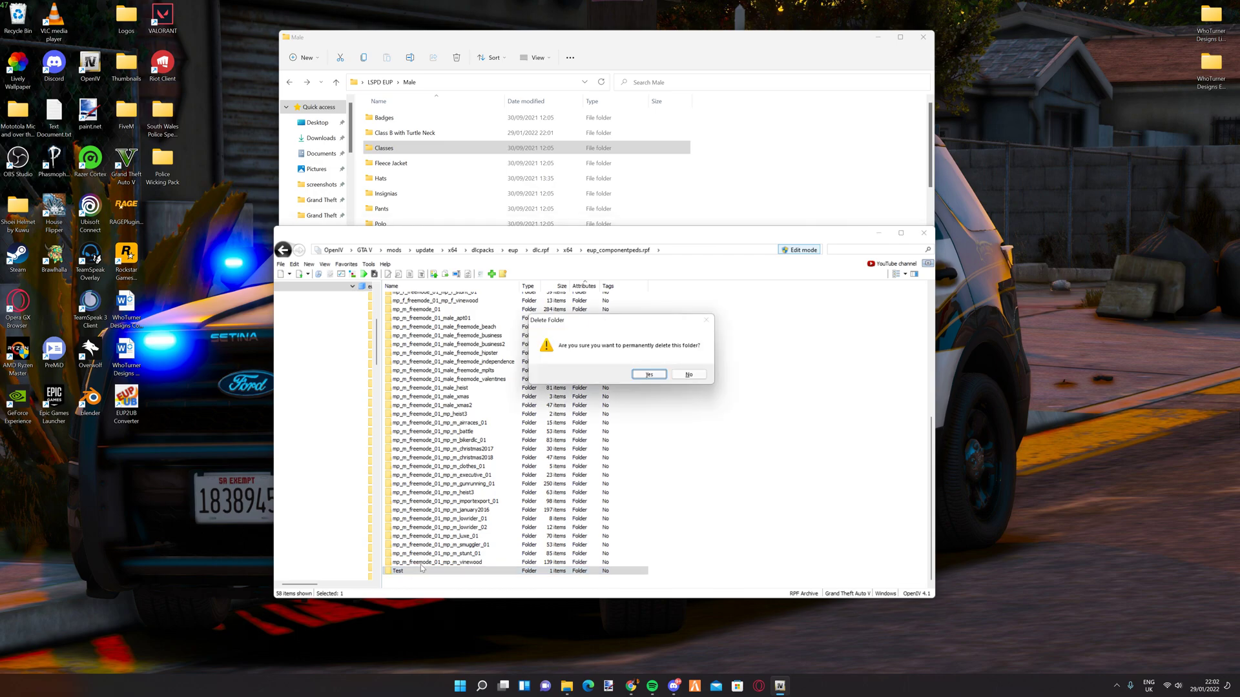
pyautogui.click(649, 375)
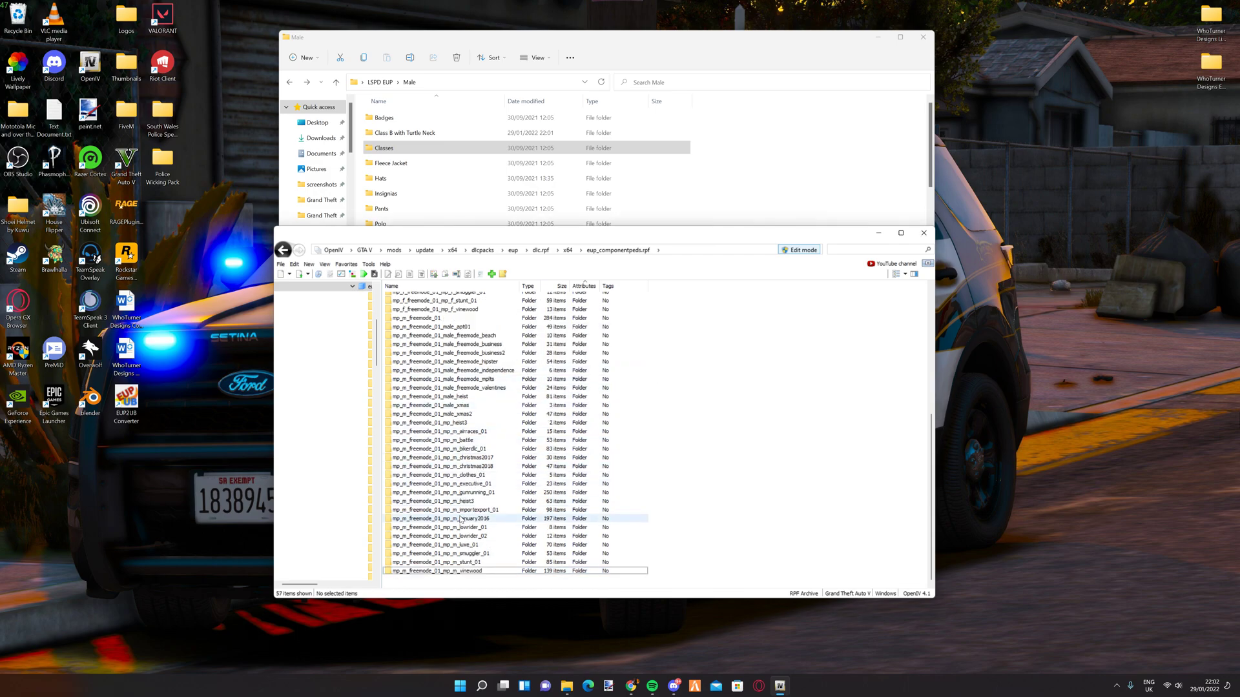
pyautogui.doubleClick(466, 510)
pyautogui.click(435, 342)
# Step: Check the Classes folder's properties and contents in Explorer, then return to Male
pyautogui.click(413, 133)
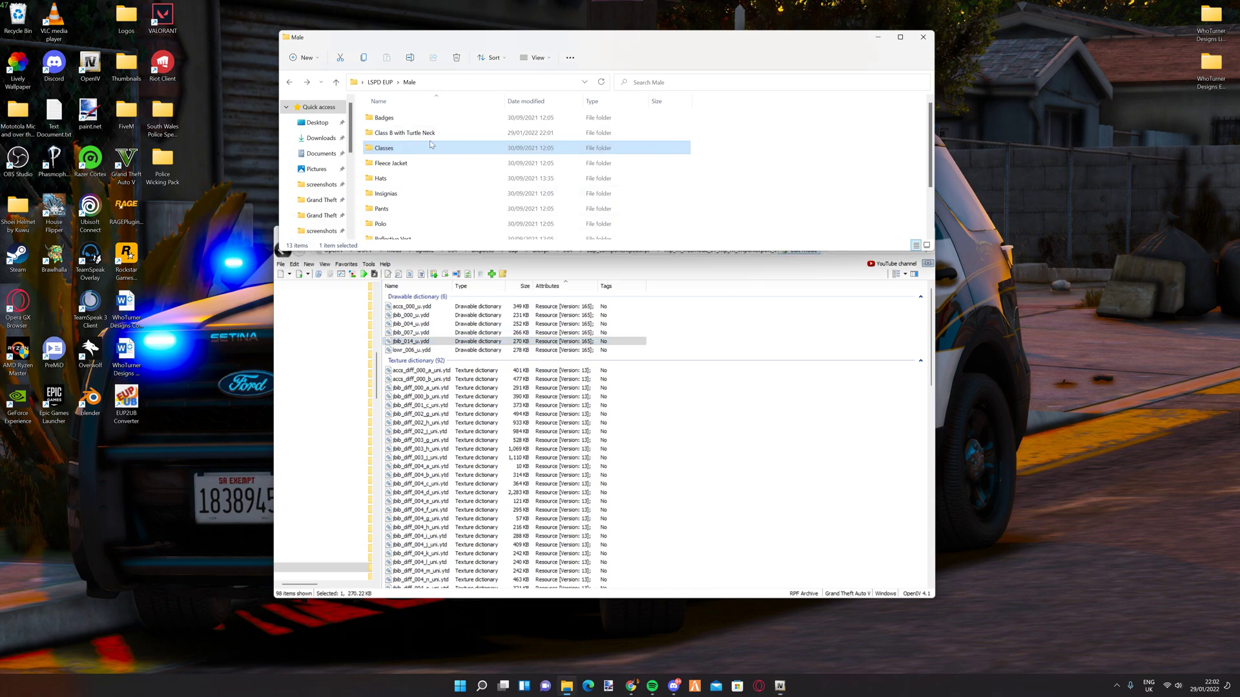
pyautogui.click(435, 147)
pyautogui.hotkey('alt', 'Return')
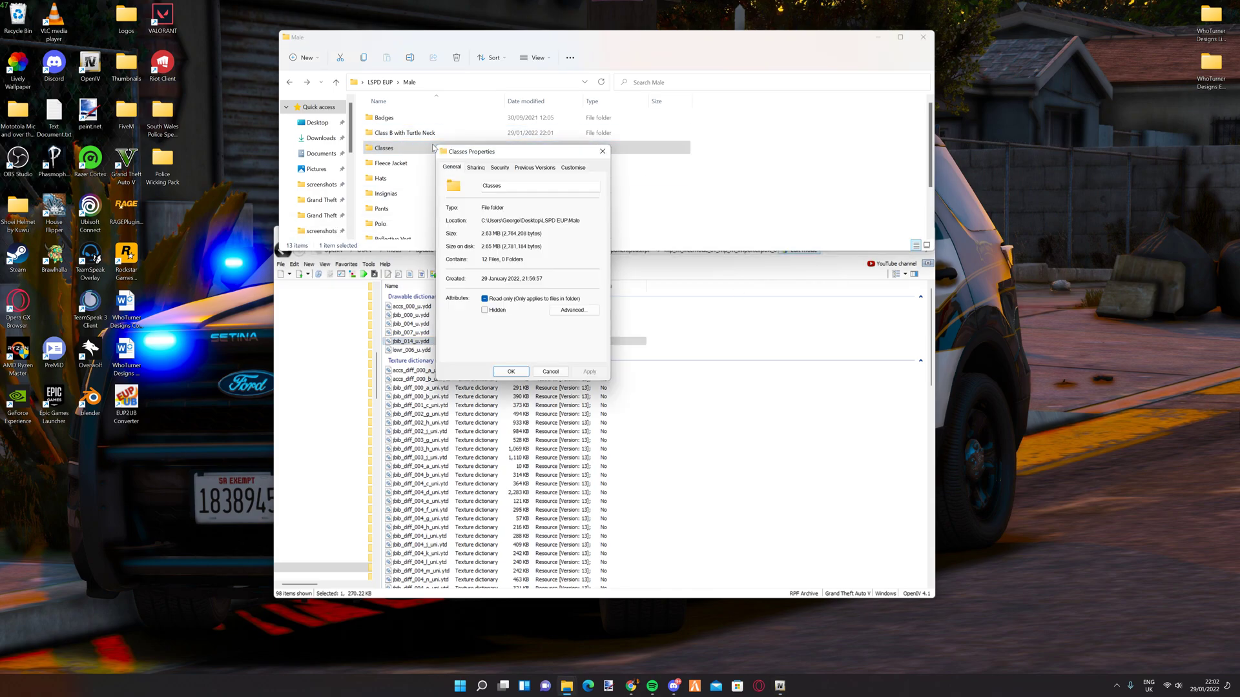
pyautogui.click(602, 151)
pyautogui.doubleClick(426, 148)
pyautogui.click(444, 127)
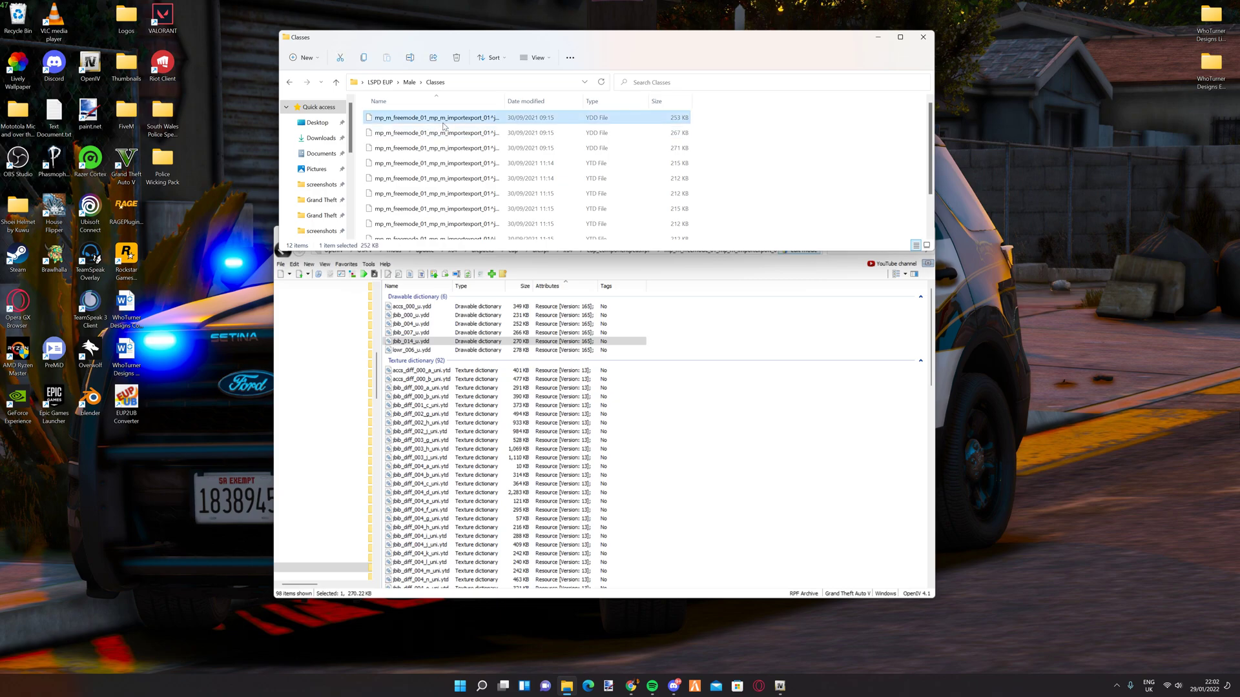
pyautogui.click(291, 82)
# Step: Return OpenIV to the archive root and inspect the pack's Pants folder
pyautogui.click(742, 341)
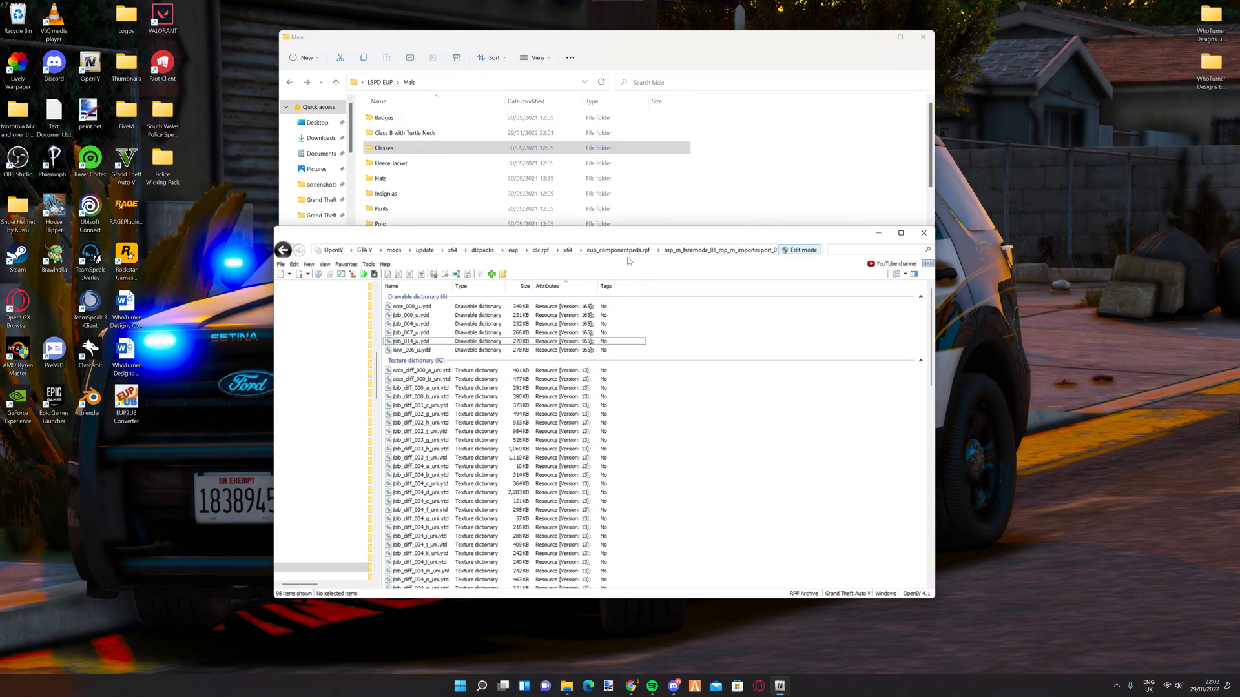
pyautogui.press('BackSpace')
pyautogui.rightClick(402, 209)
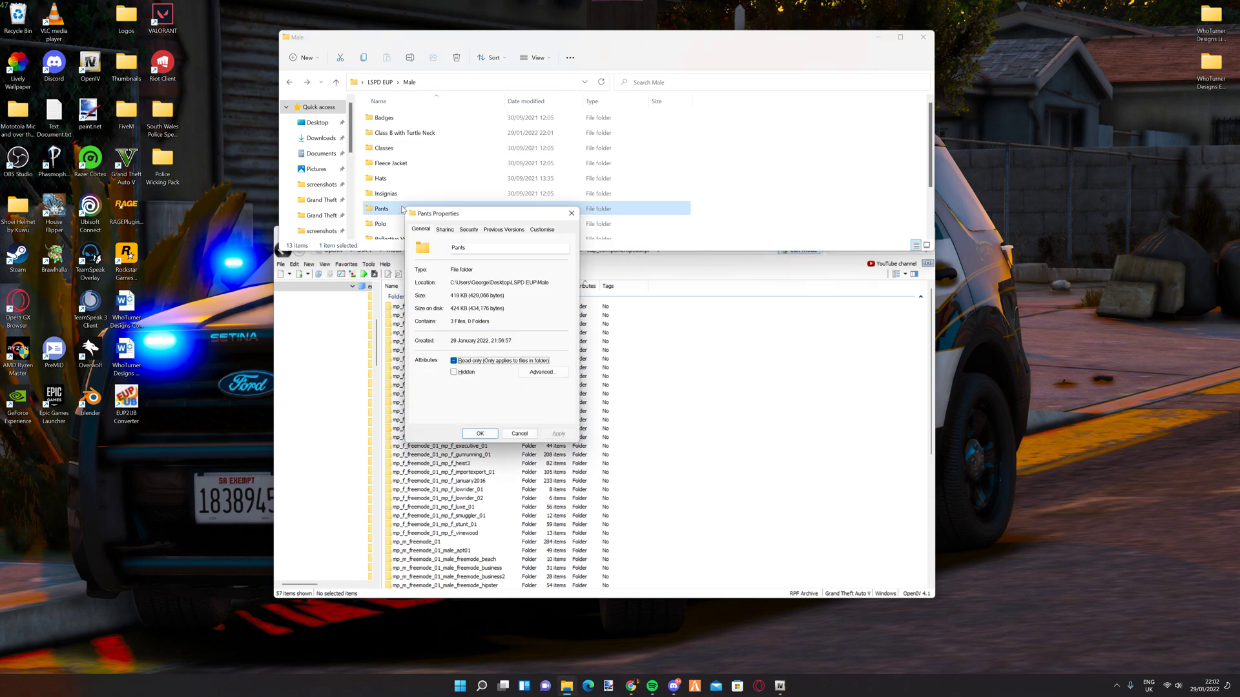
pyautogui.click(550, 219)
pyautogui.doubleClick(501, 213)
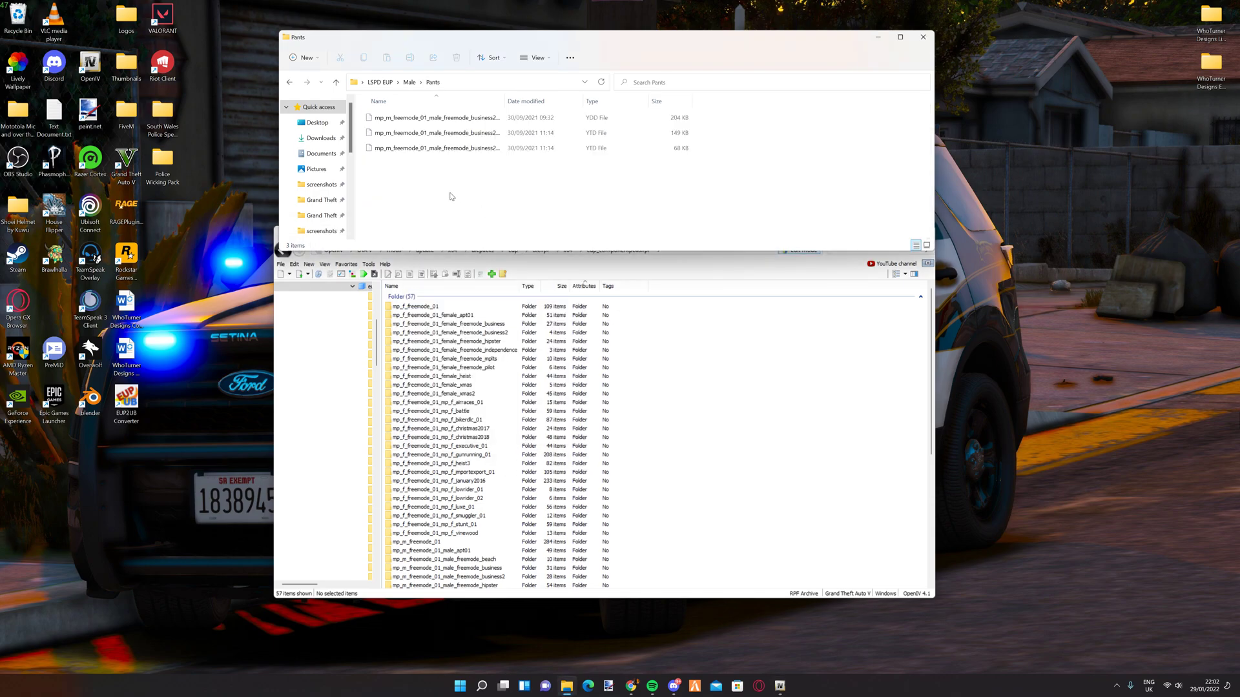
pyautogui.click(480, 118)
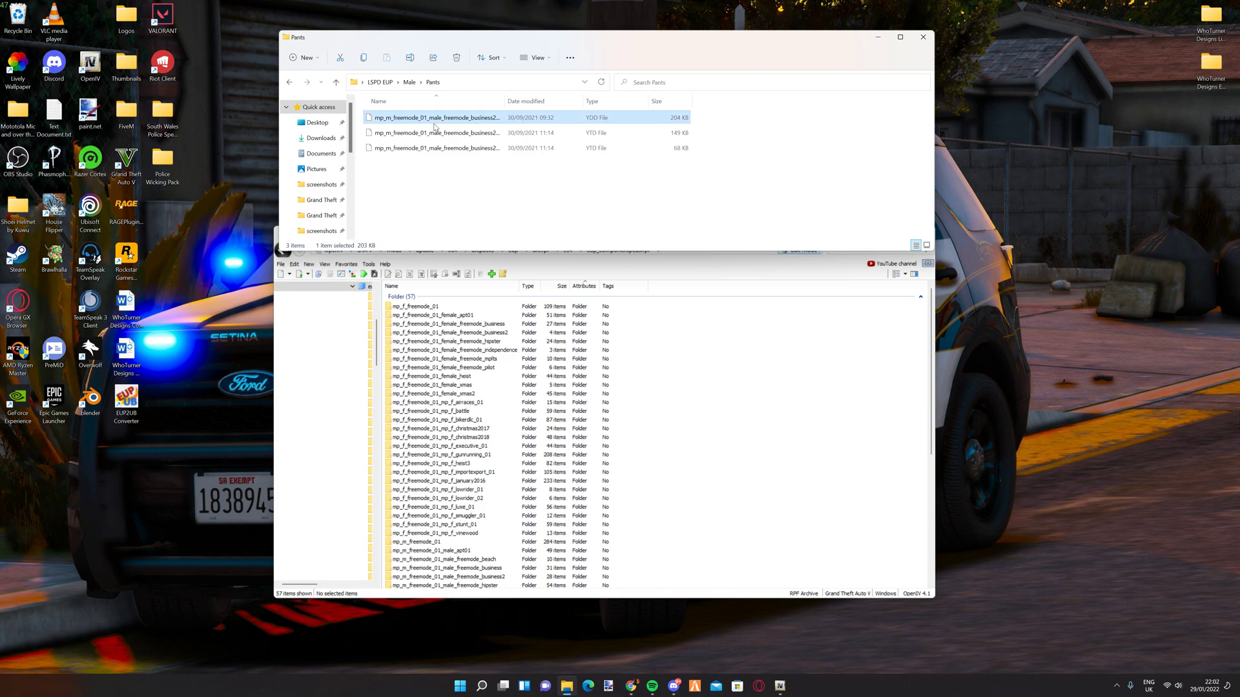
# Step: Open the male business2 folder in OpenIV and compare lowr_001_r.ydd with the Pants model
pyautogui.click(802, 456)
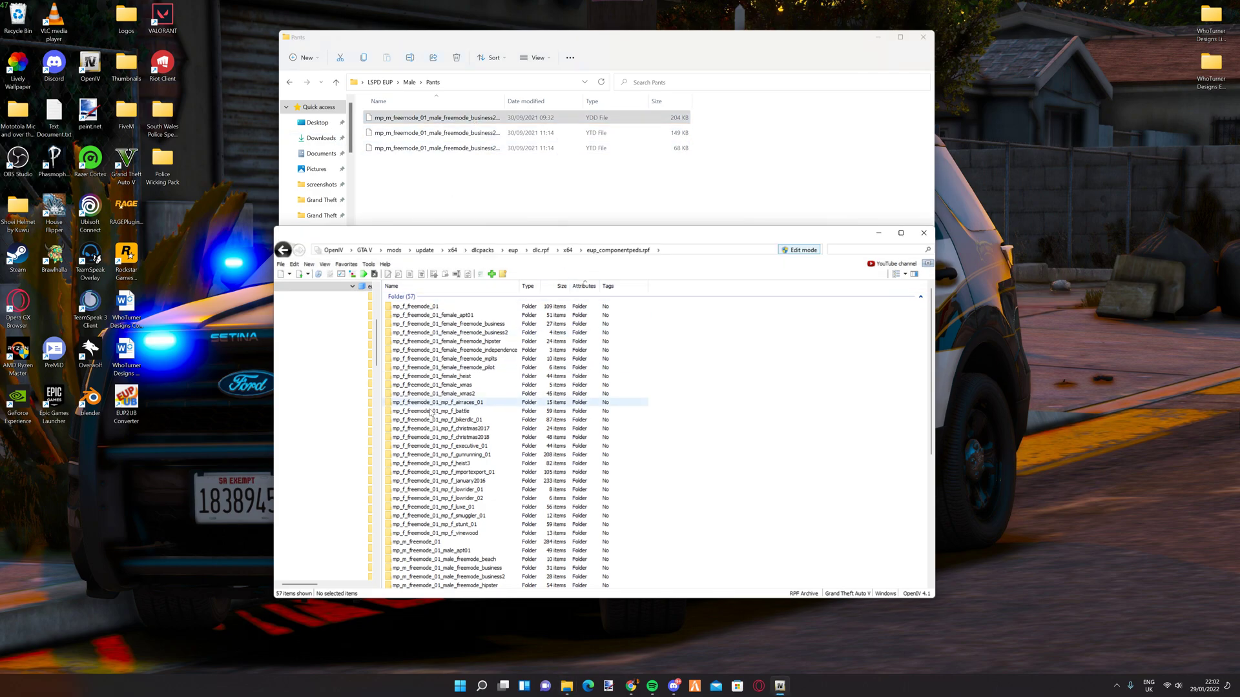
pyautogui.doubleClick(452, 577)
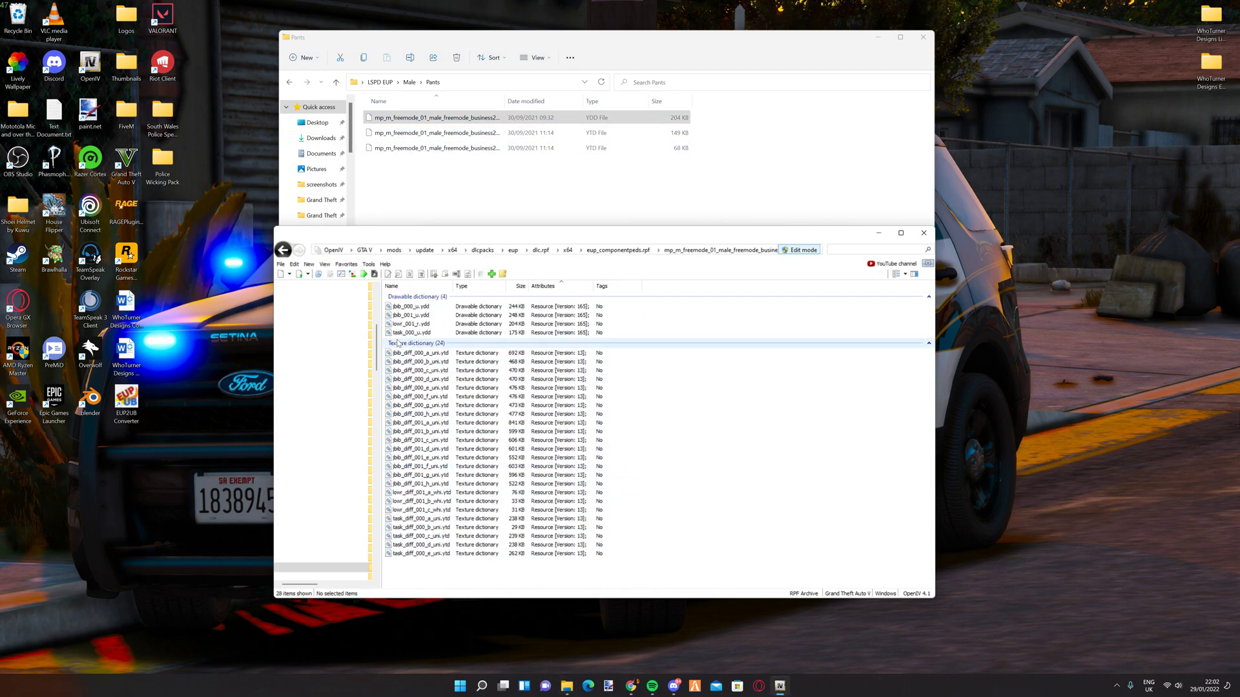
pyautogui.click(416, 315)
pyautogui.click(418, 325)
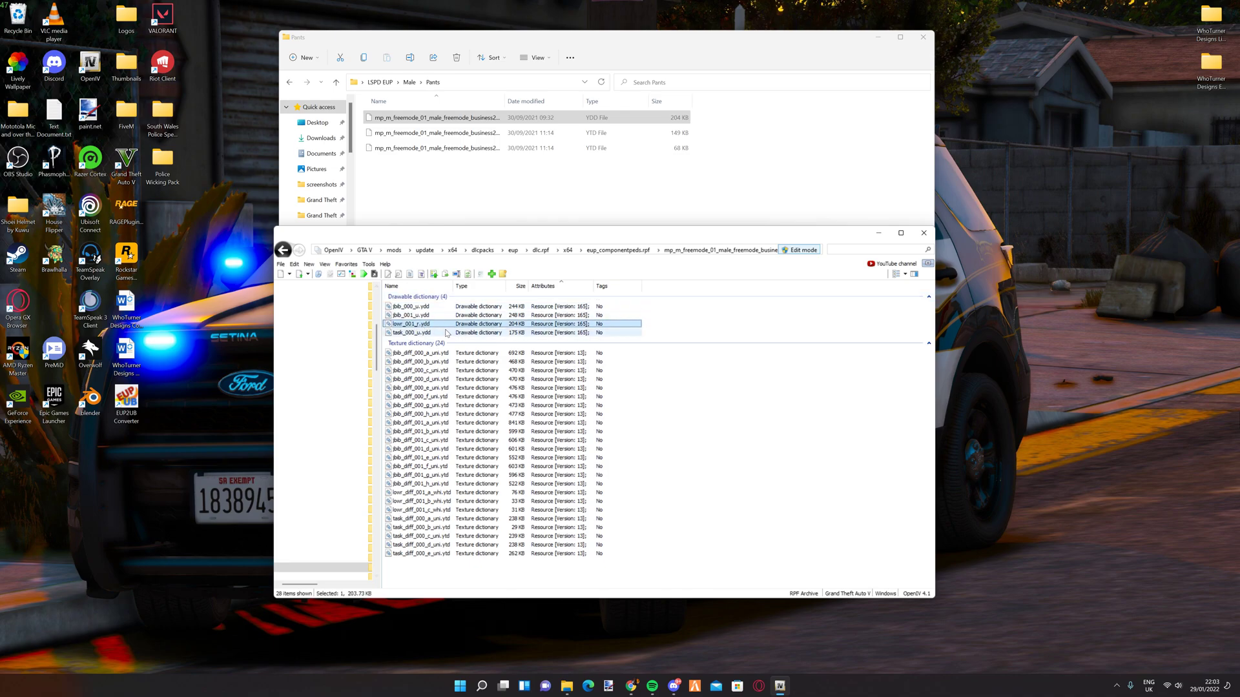
pyautogui.click(462, 128)
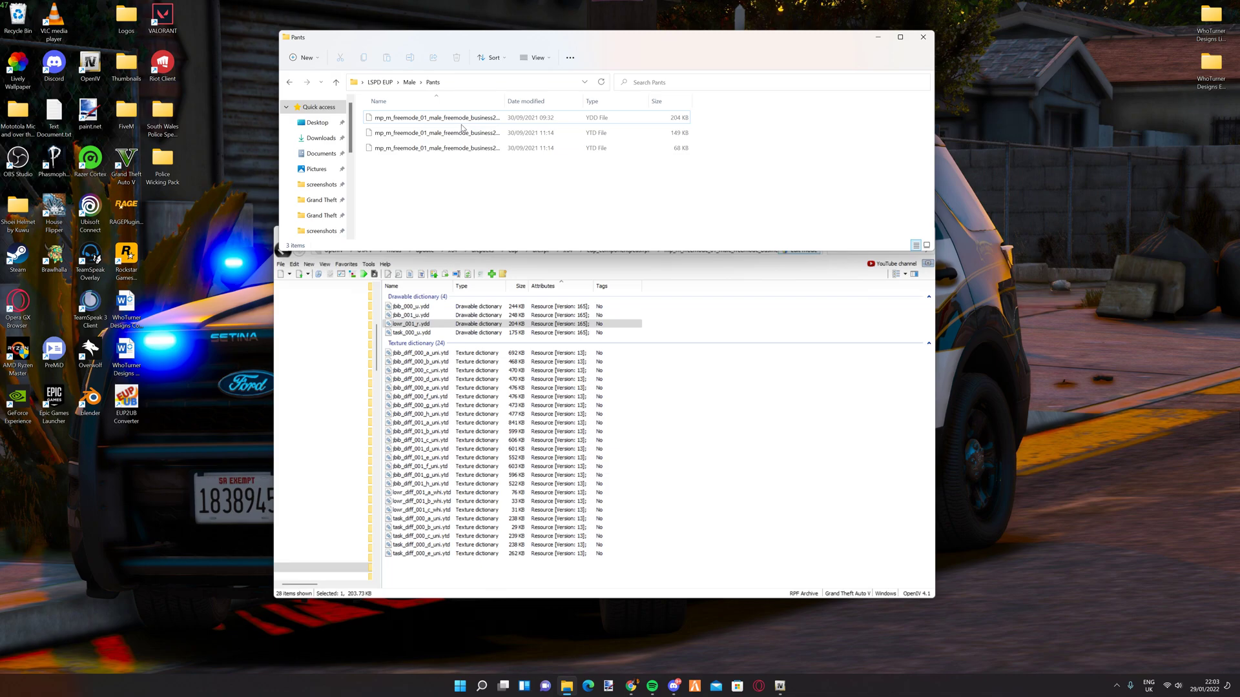
pyautogui.click(461, 123)
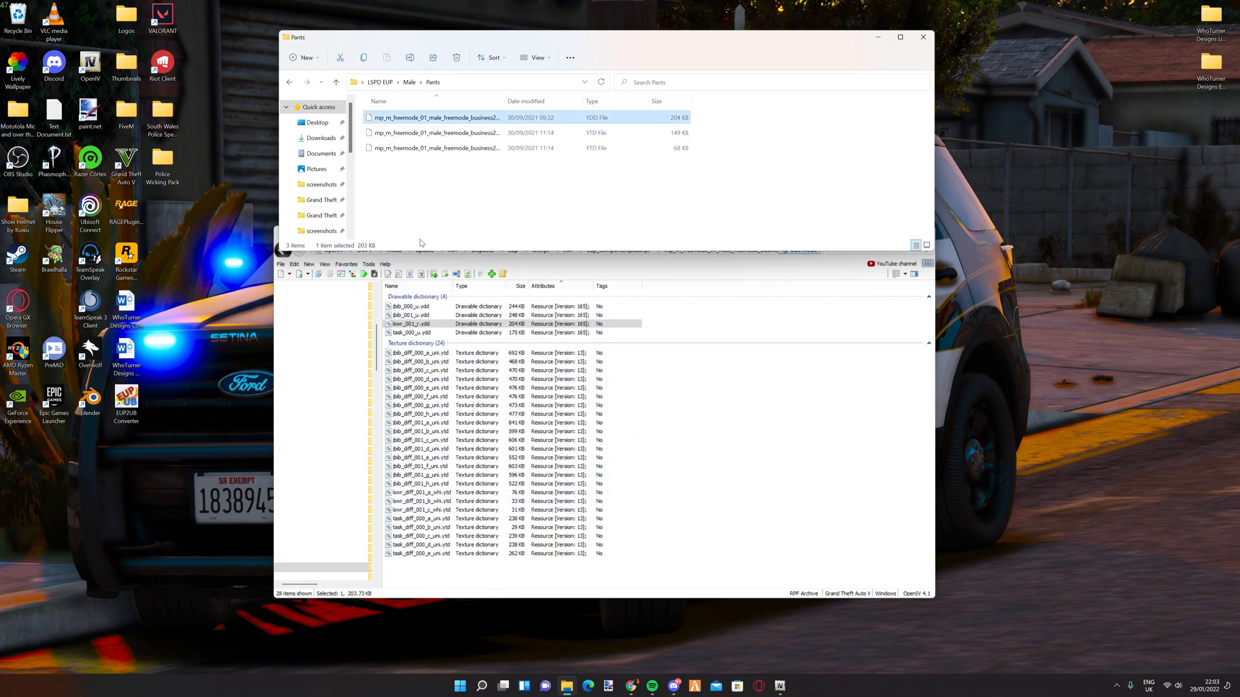
# Step: Open the Tact Pants folder, cancel renaming its first file, and go back to Male
pyautogui.click(290, 82)
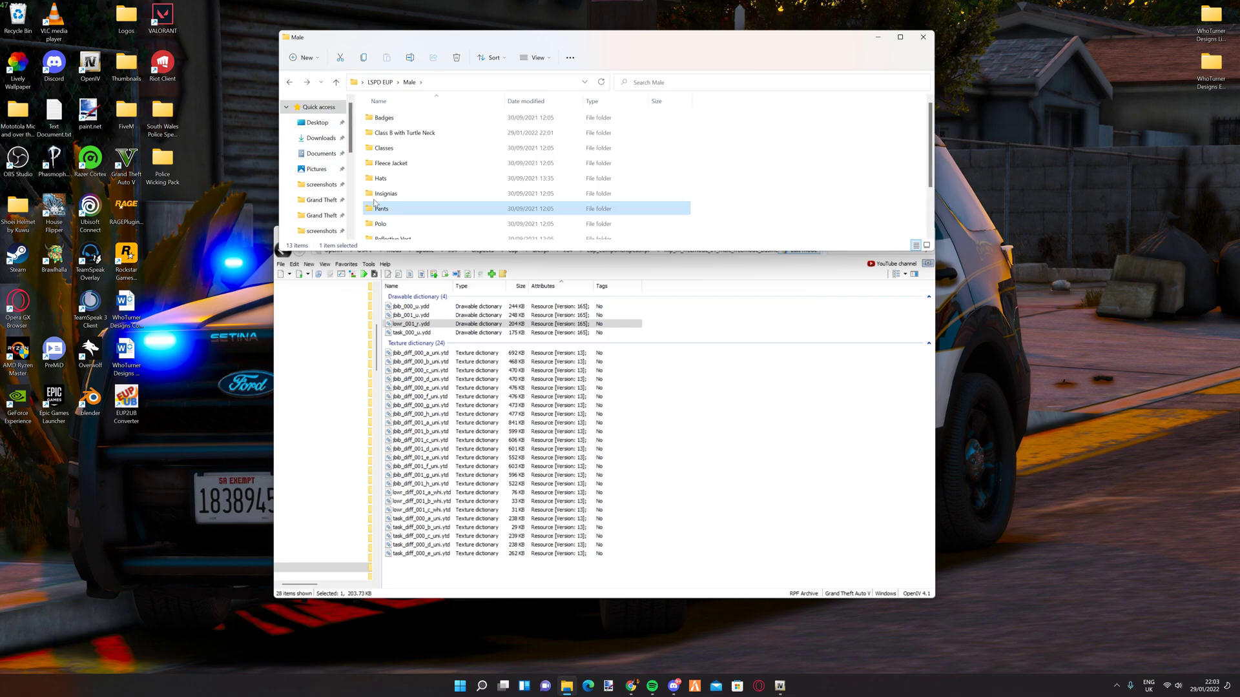
pyautogui.scroll(-2, 381, 209)
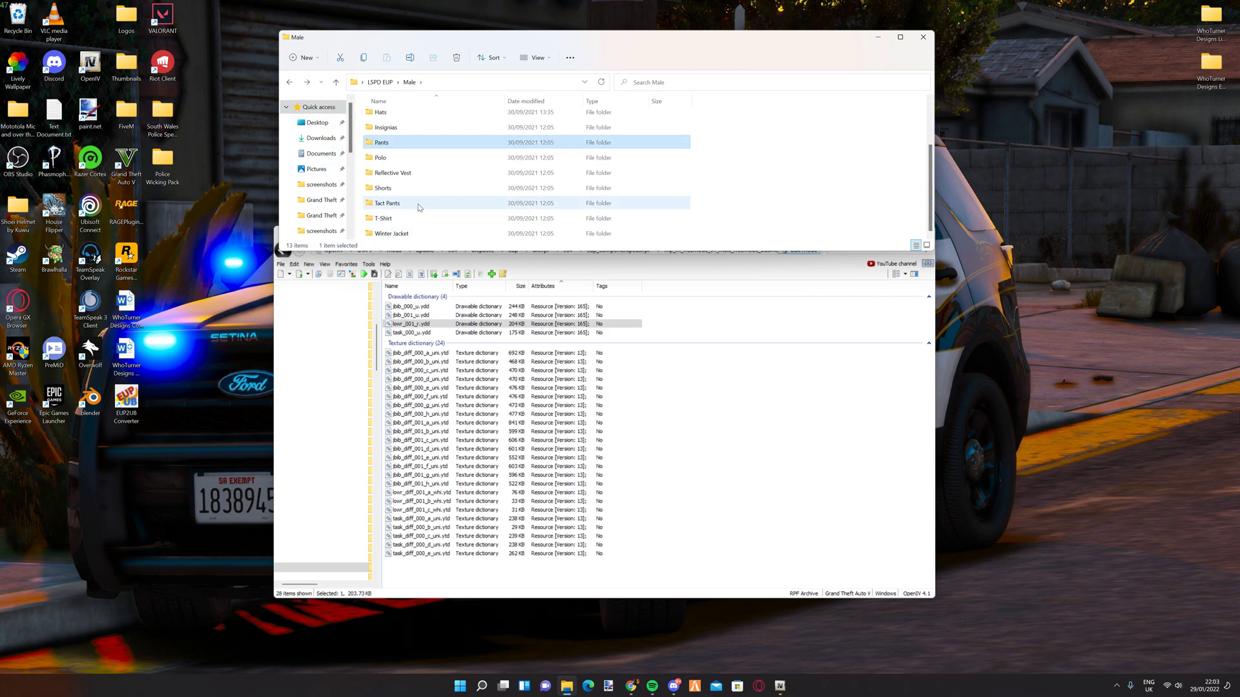
pyautogui.doubleClick(417, 206)
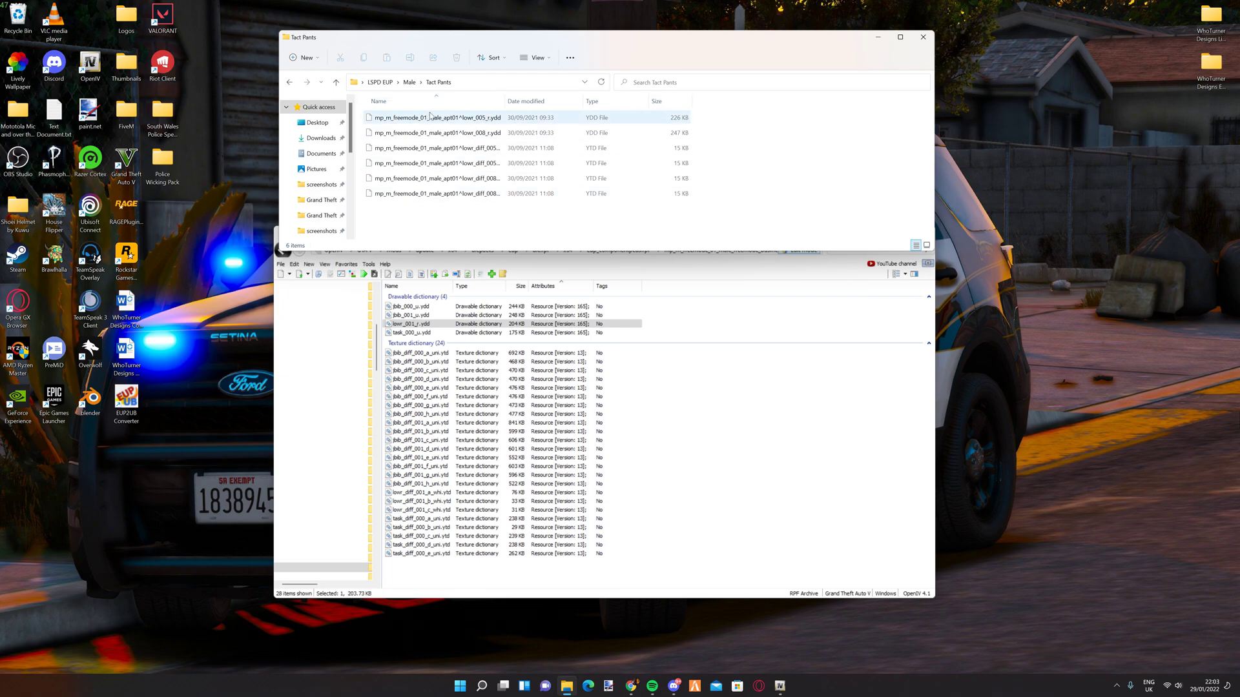
pyautogui.click(409, 123)
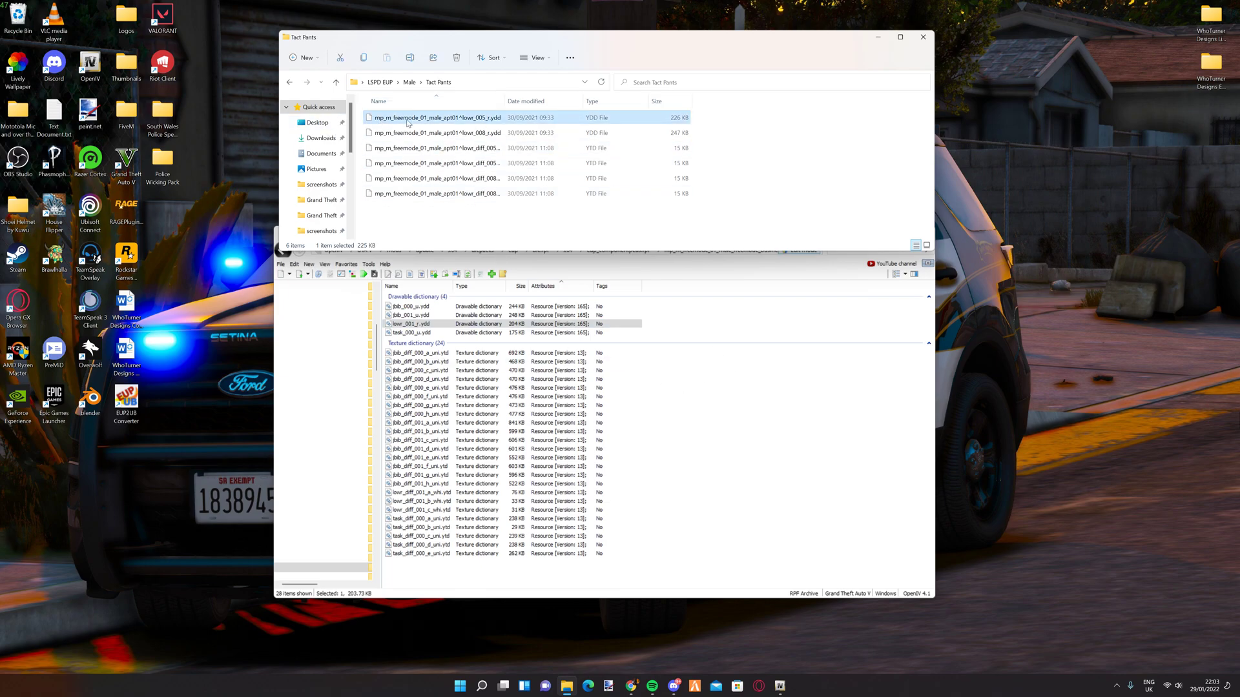
pyautogui.click(444, 124)
pyautogui.click(452, 118)
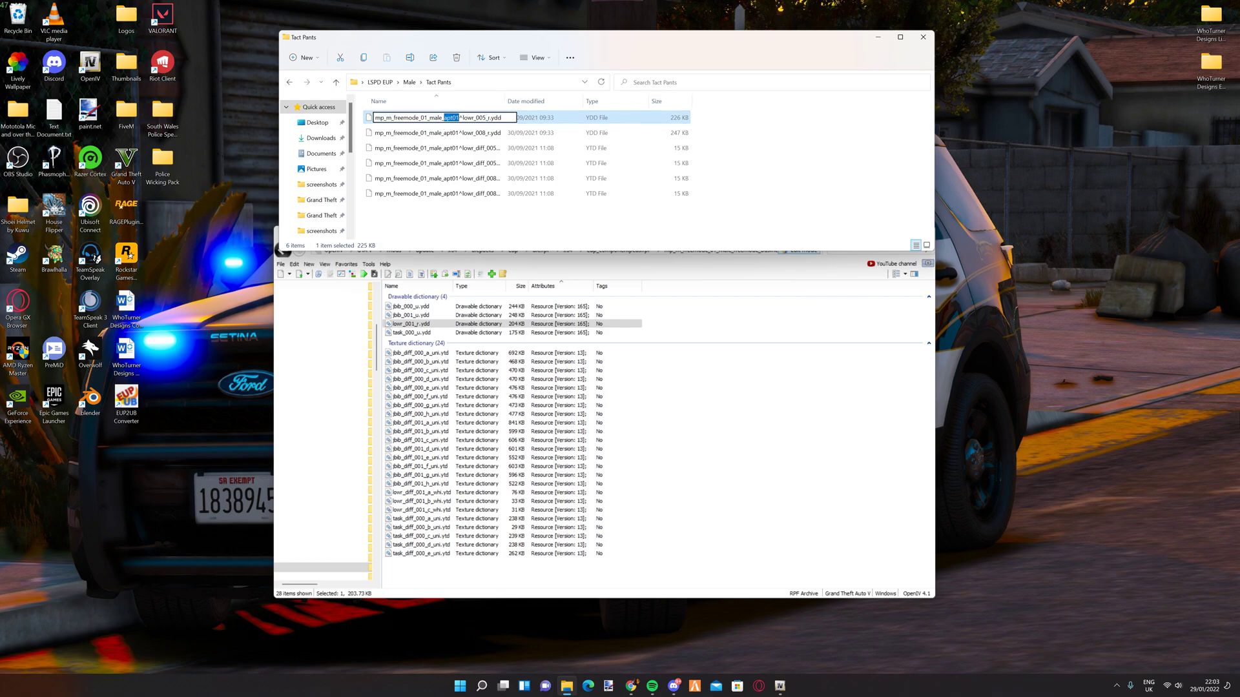
pyautogui.click(475, 215)
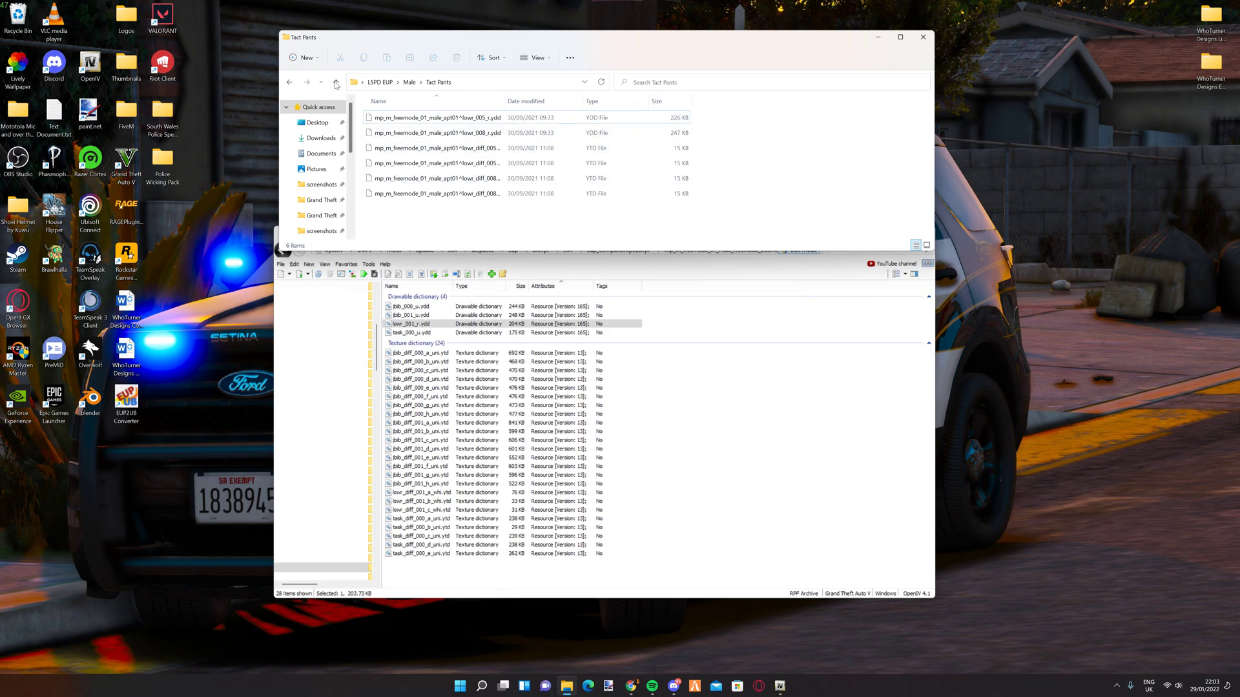
pyautogui.click(291, 83)
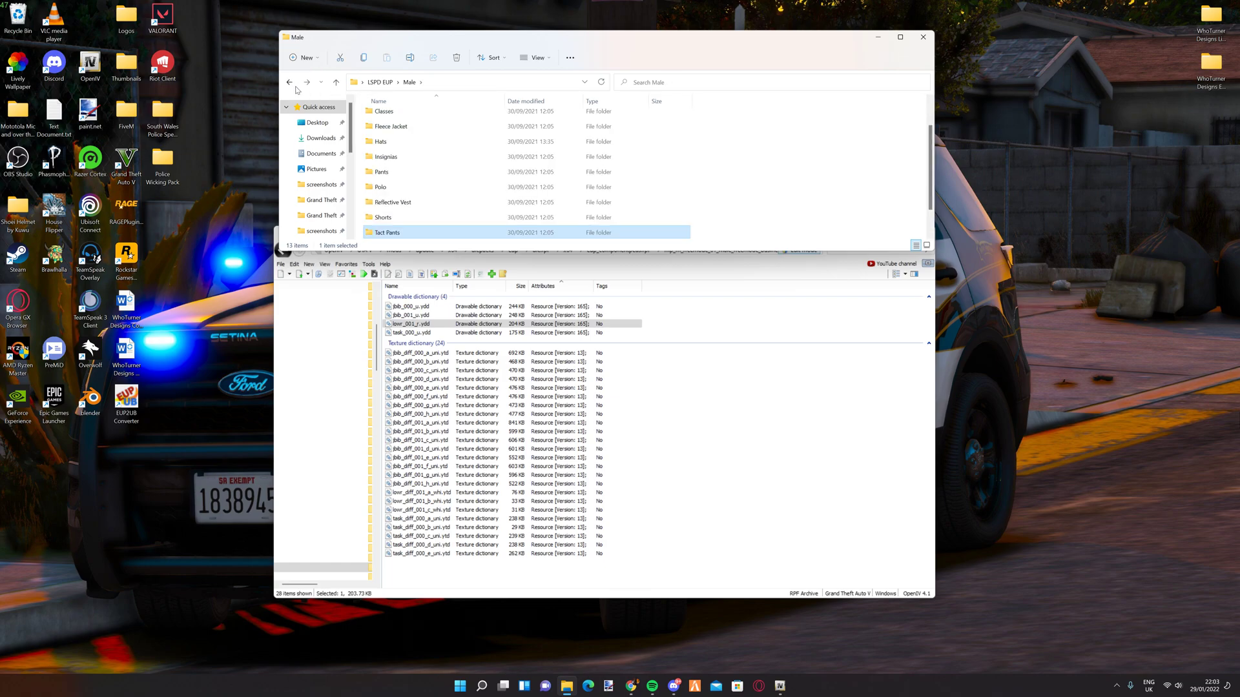
# Step: Move OpenIV up to the eup_componentpeds.rpf folder list and close the Male Explorer window
pyautogui.click(710, 443)
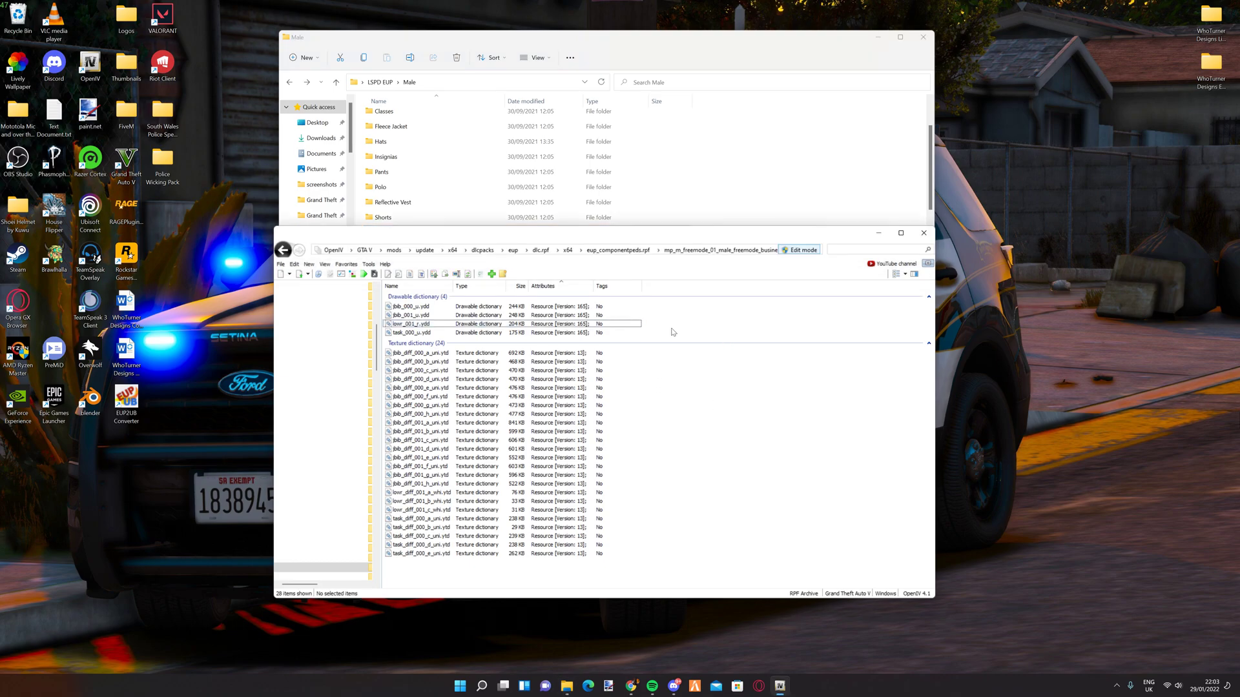
pyautogui.click(601, 249)
pyautogui.scroll(-1, 408, 197)
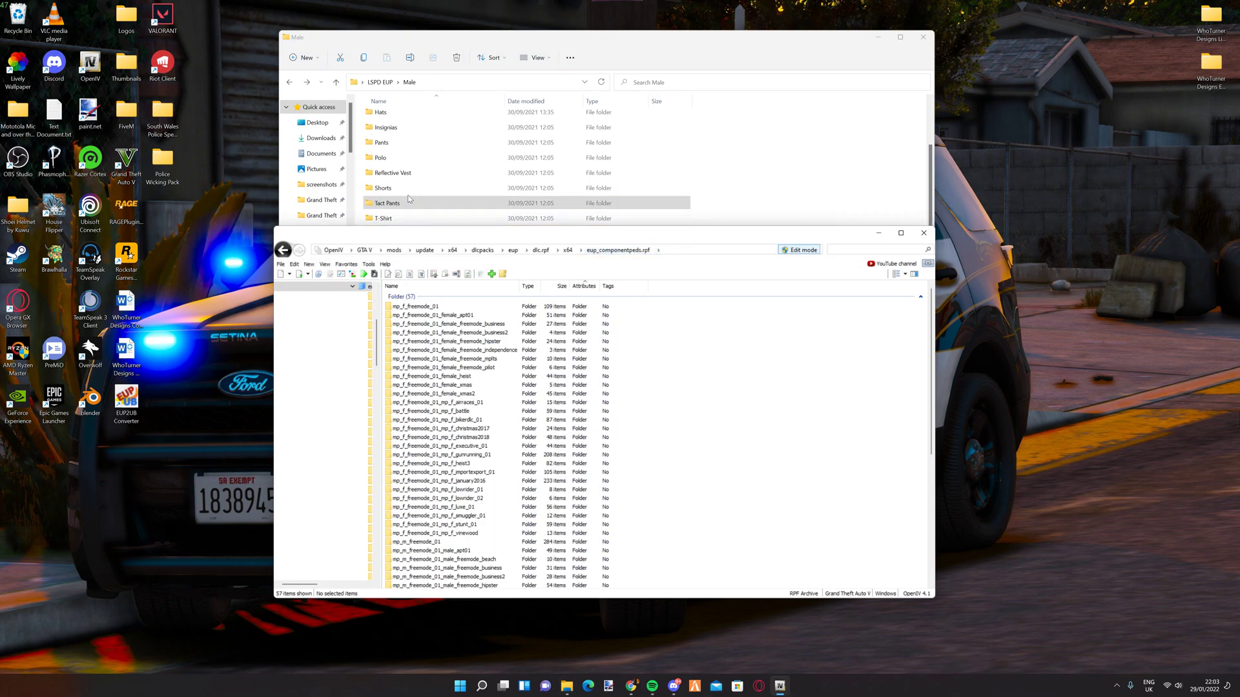
pyautogui.click(916, 33)
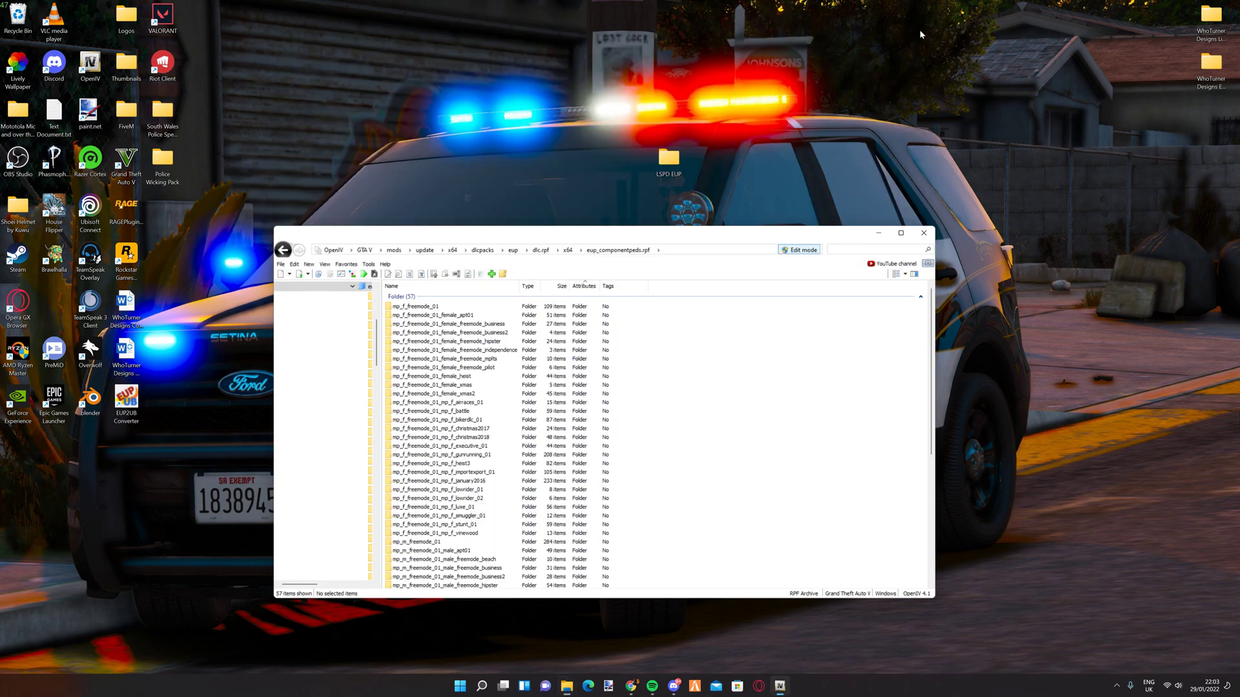
# Step: Review the LSPD EUP Pack page and its cyclist officer gallery image full size
pyautogui.moveTo(636, 238); pyautogui.dragTo(460, 69)
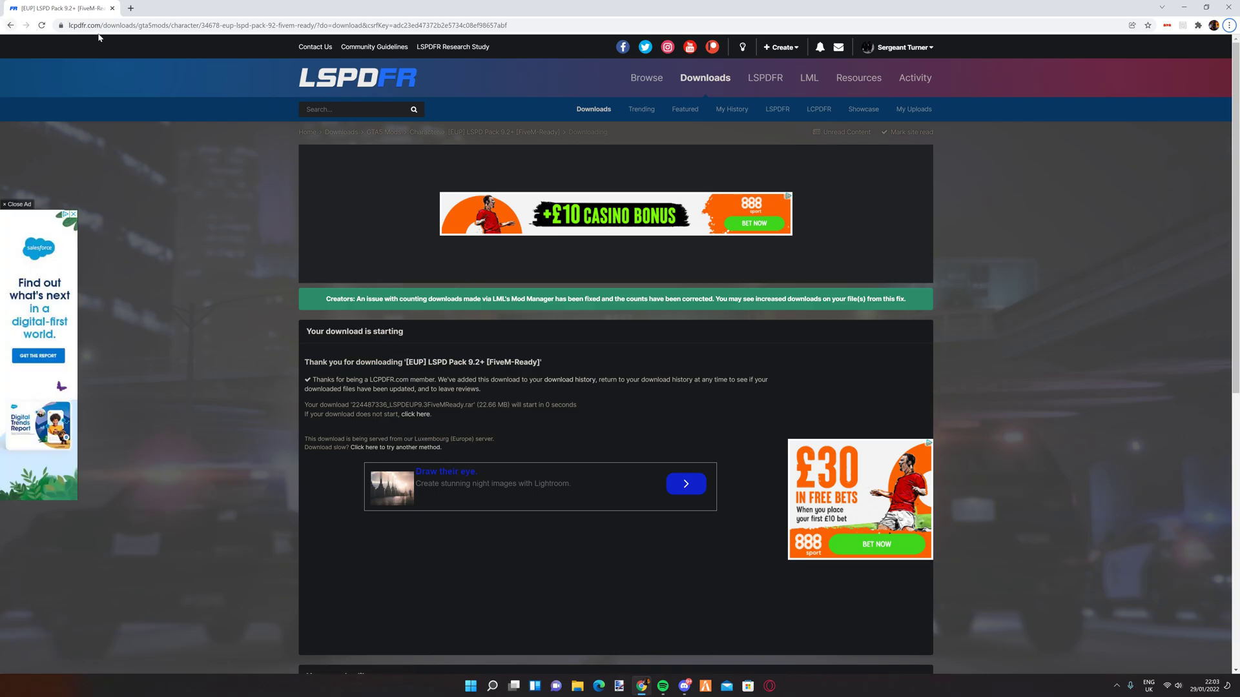
pyautogui.click(10, 26)
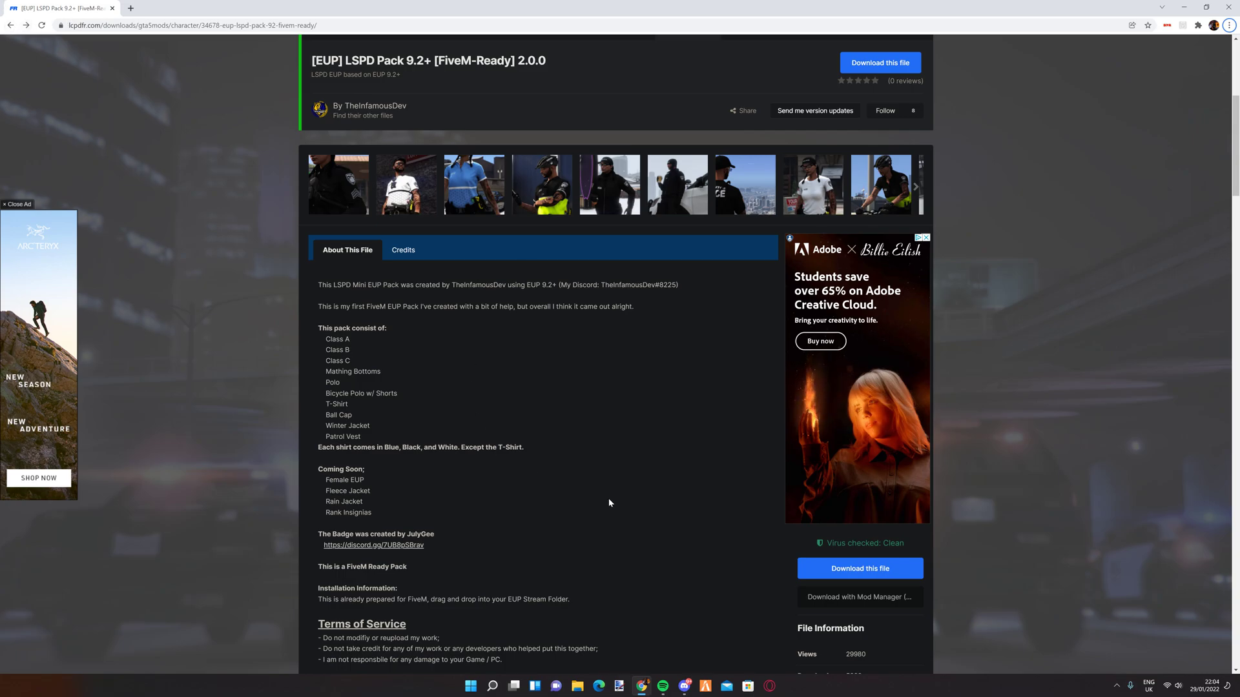
pyautogui.click(1184, 7)
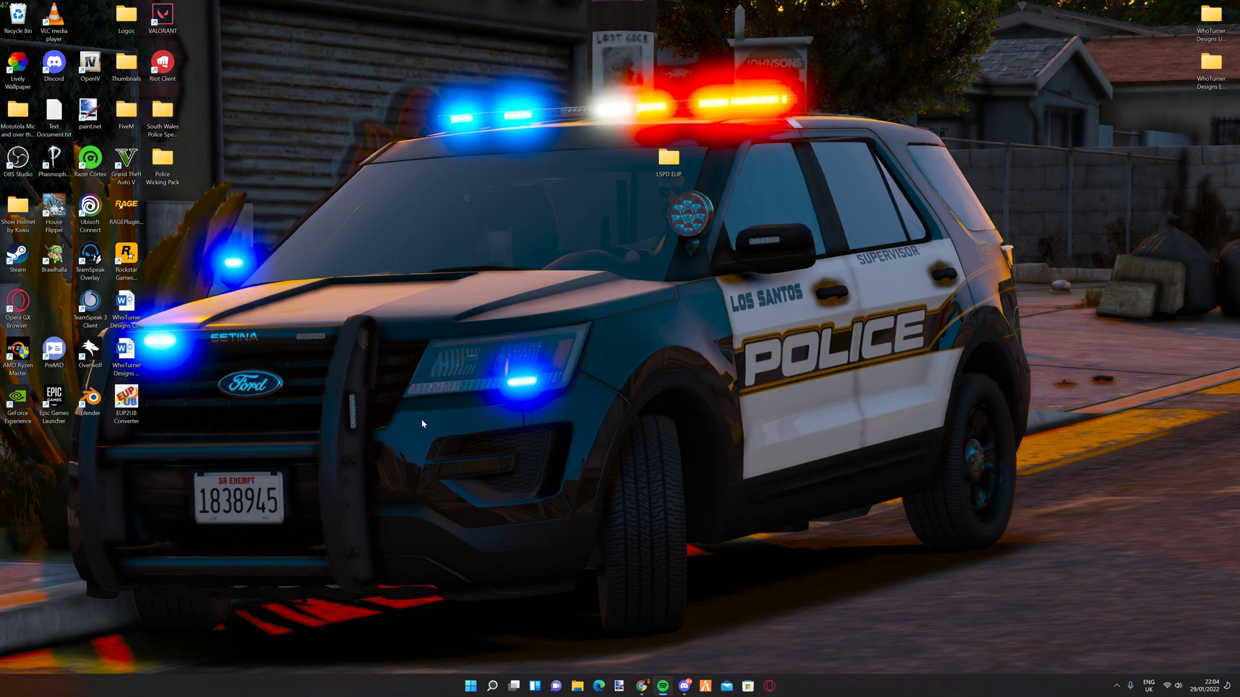
pyautogui.click(642, 687)
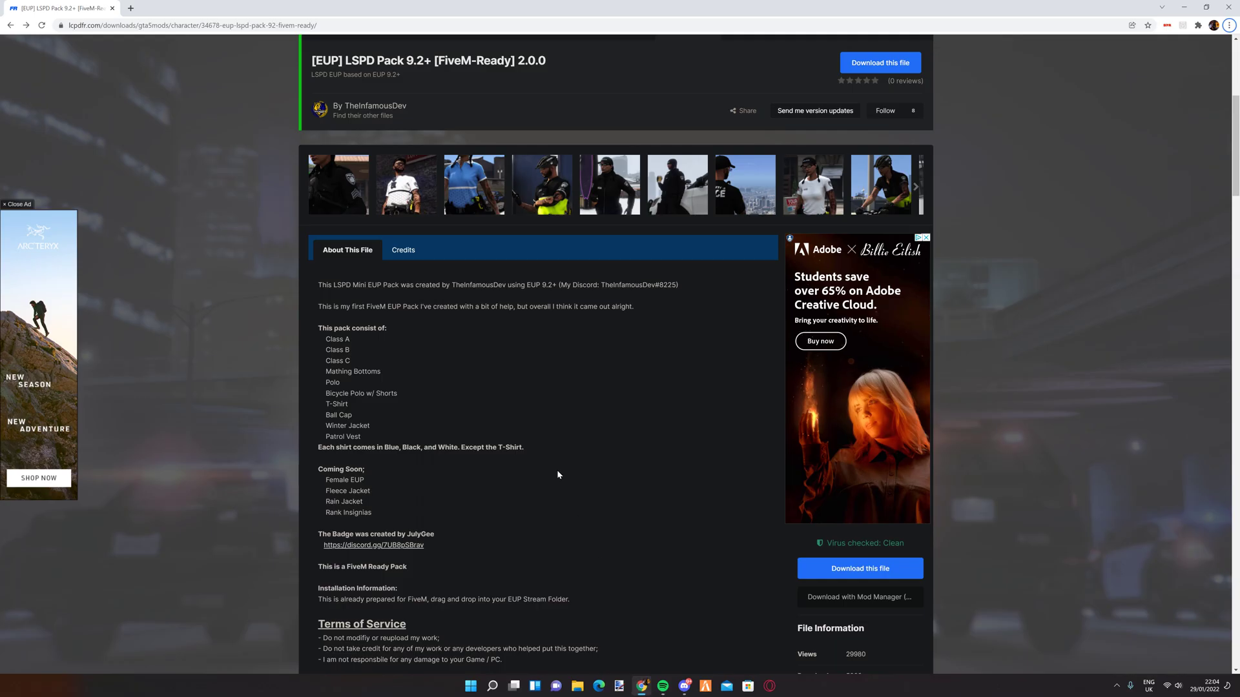
pyautogui.click(551, 182)
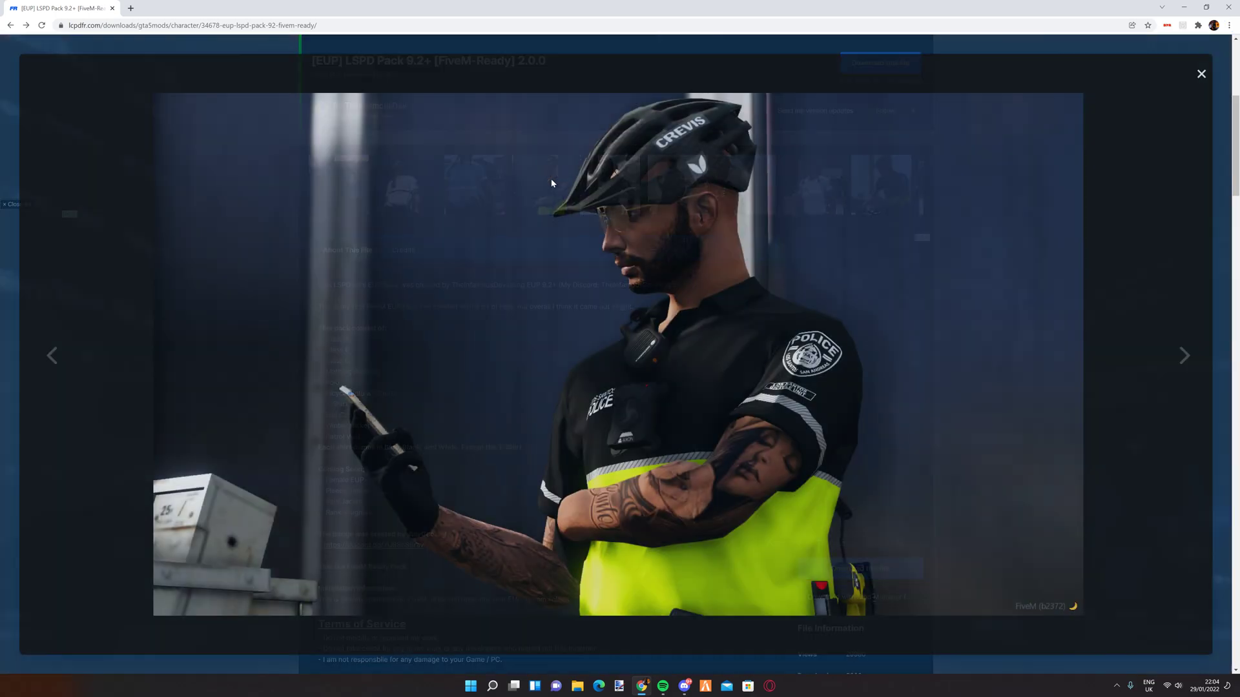
pyautogui.click(1201, 73)
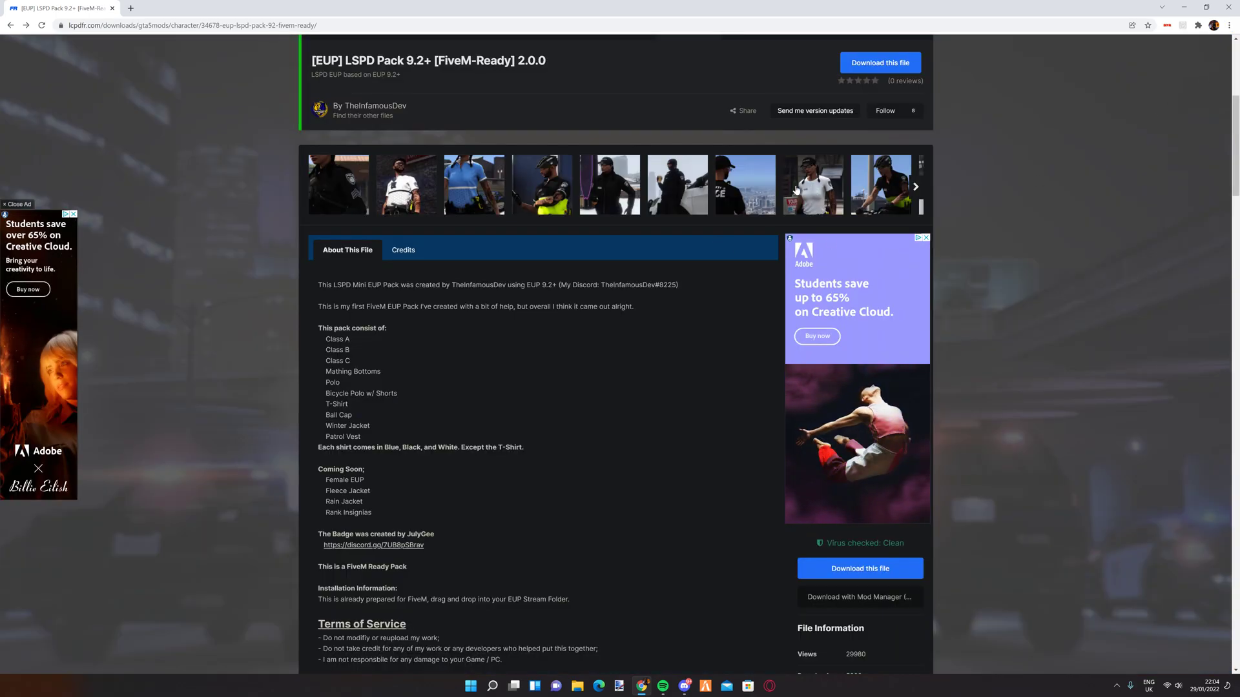
# Step: Close the LSPD EUP Pack page and the extra new tabs
pyautogui.click(129, 7)
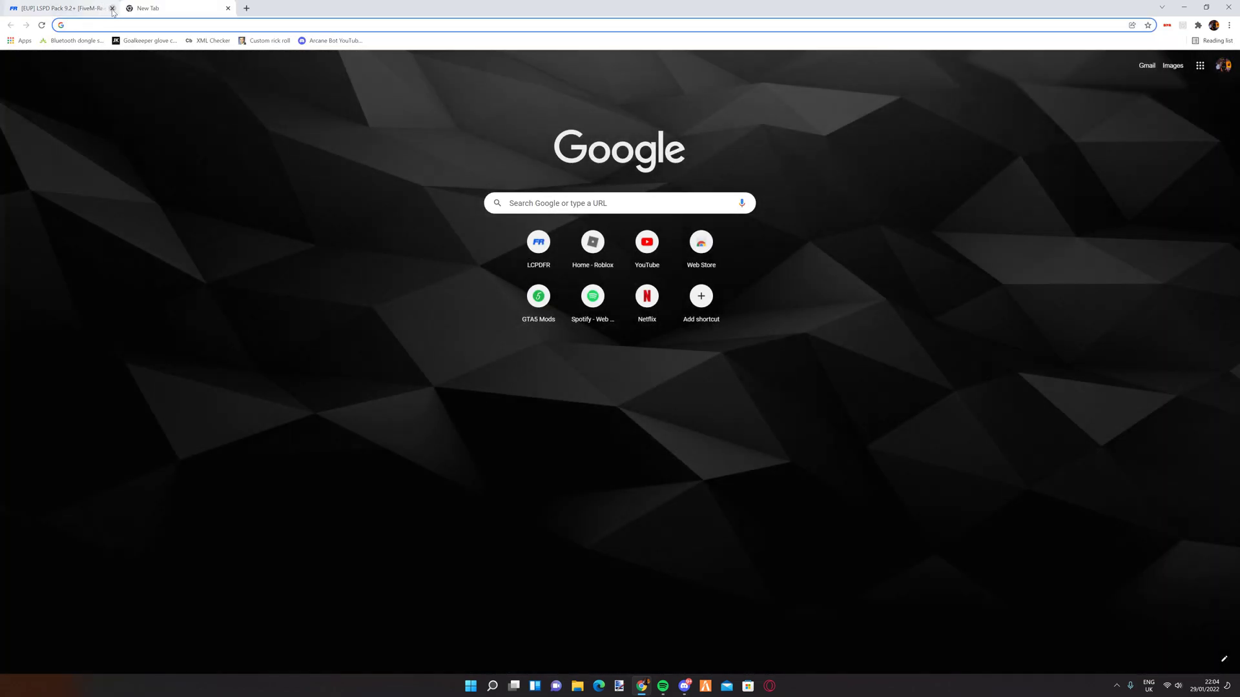
pyautogui.click(112, 9)
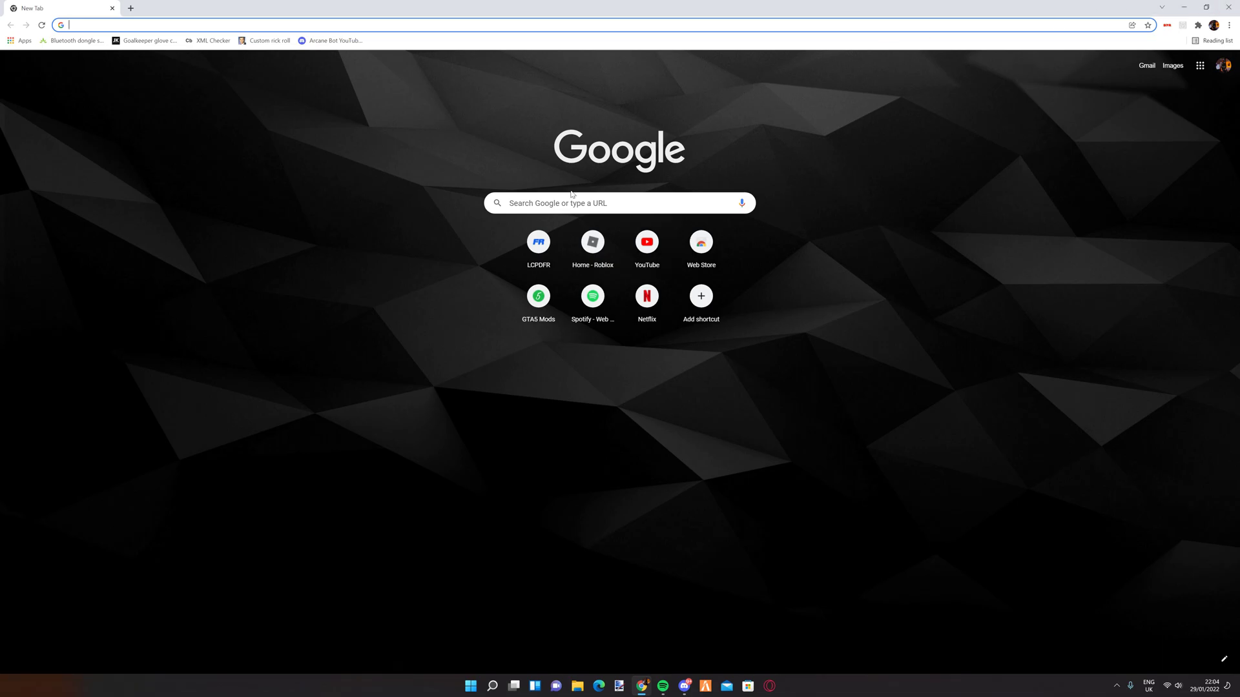
pyautogui.click(131, 8)
pyautogui.click(112, 8)
# Step: Close the last browser tab and delete the LSPD EUP folder from the desktop
pyautogui.click(112, 8)
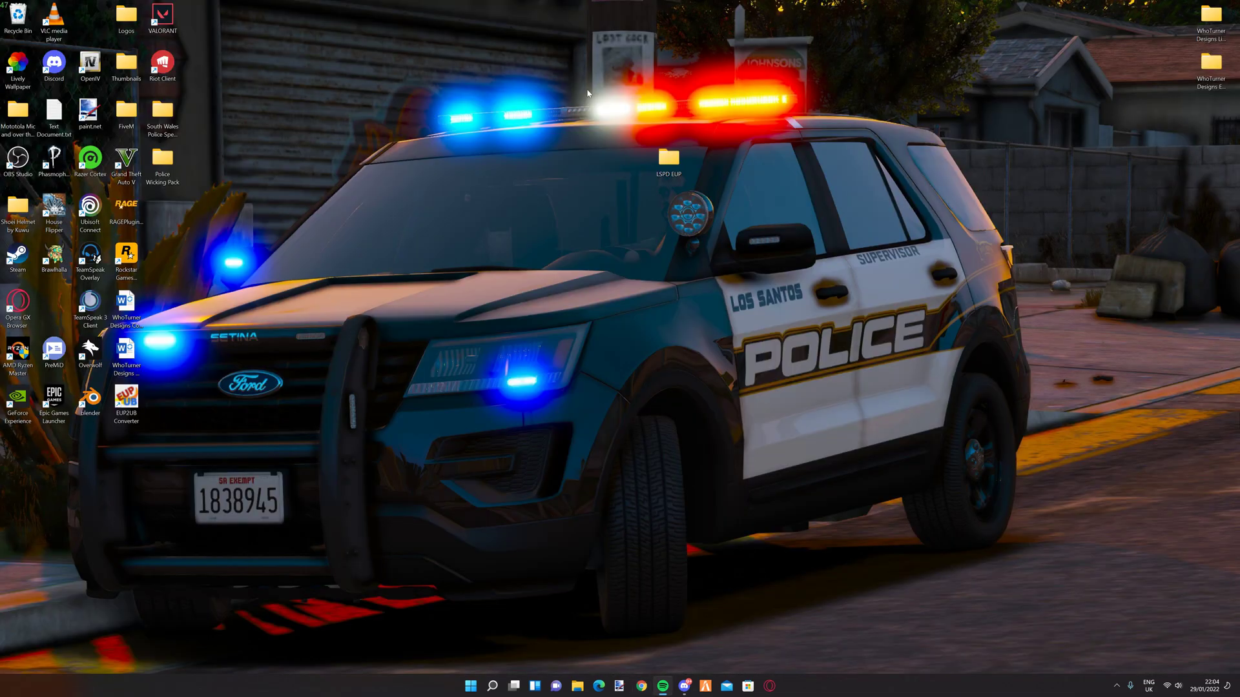
pyautogui.moveTo(580, 84); pyautogui.dragTo(685, 158)
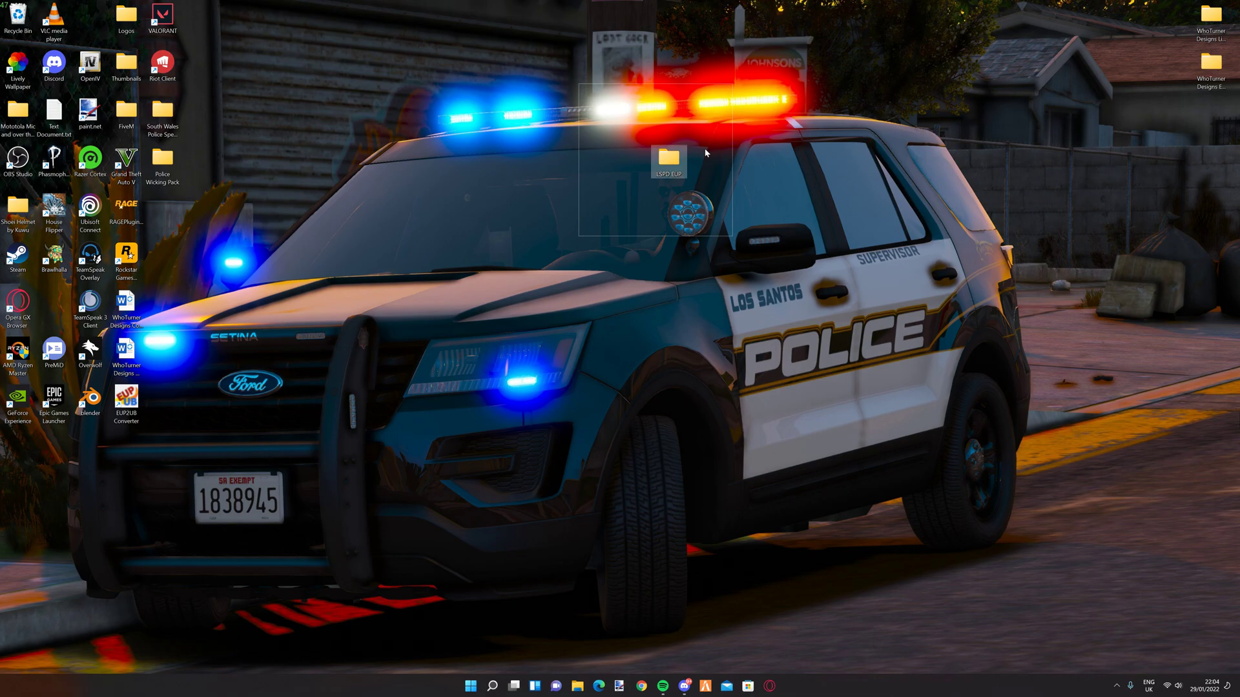
pyautogui.press('Delete')
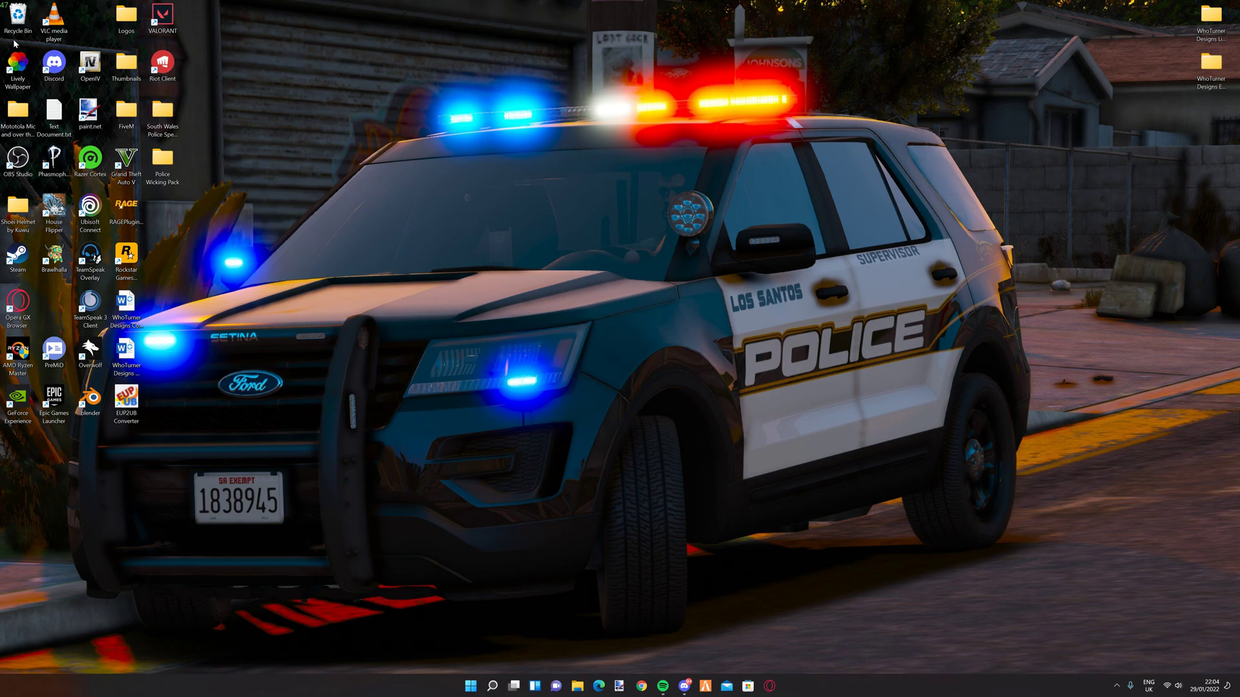
# Step: Empty the Recycle Bin, permanently deleting its 12 items
pyautogui.rightClick(20, 18)
pyautogui.click(58, 37)
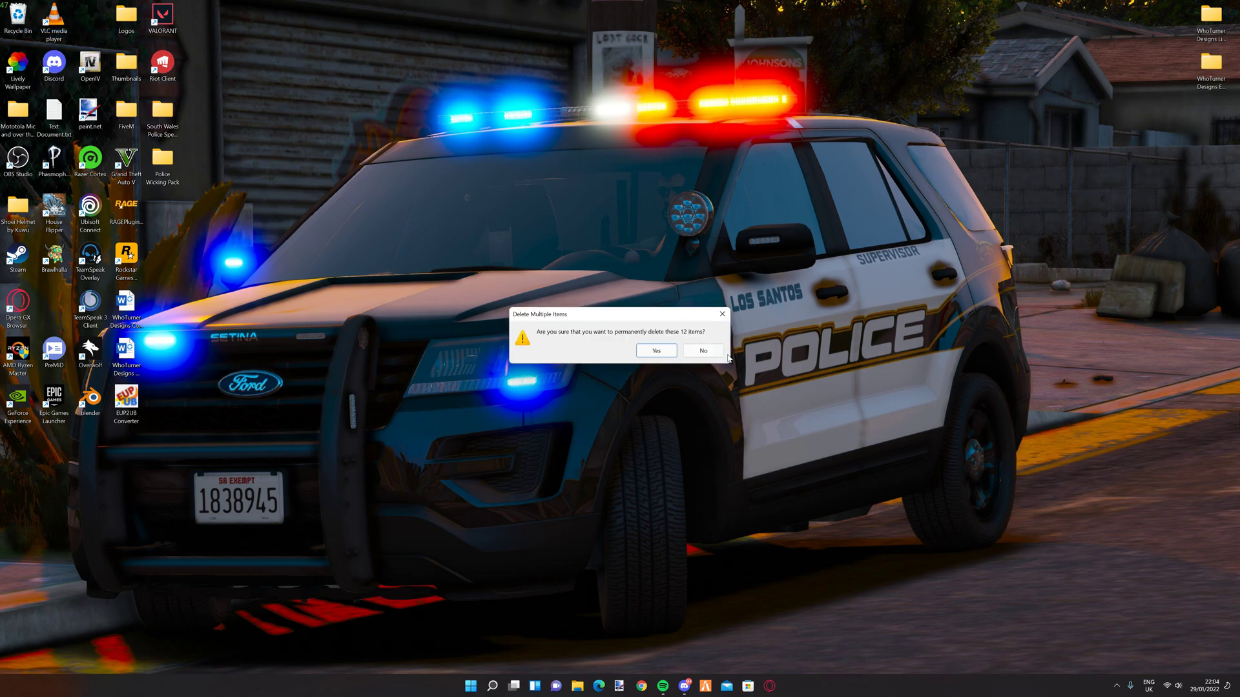
pyautogui.click(637, 351)
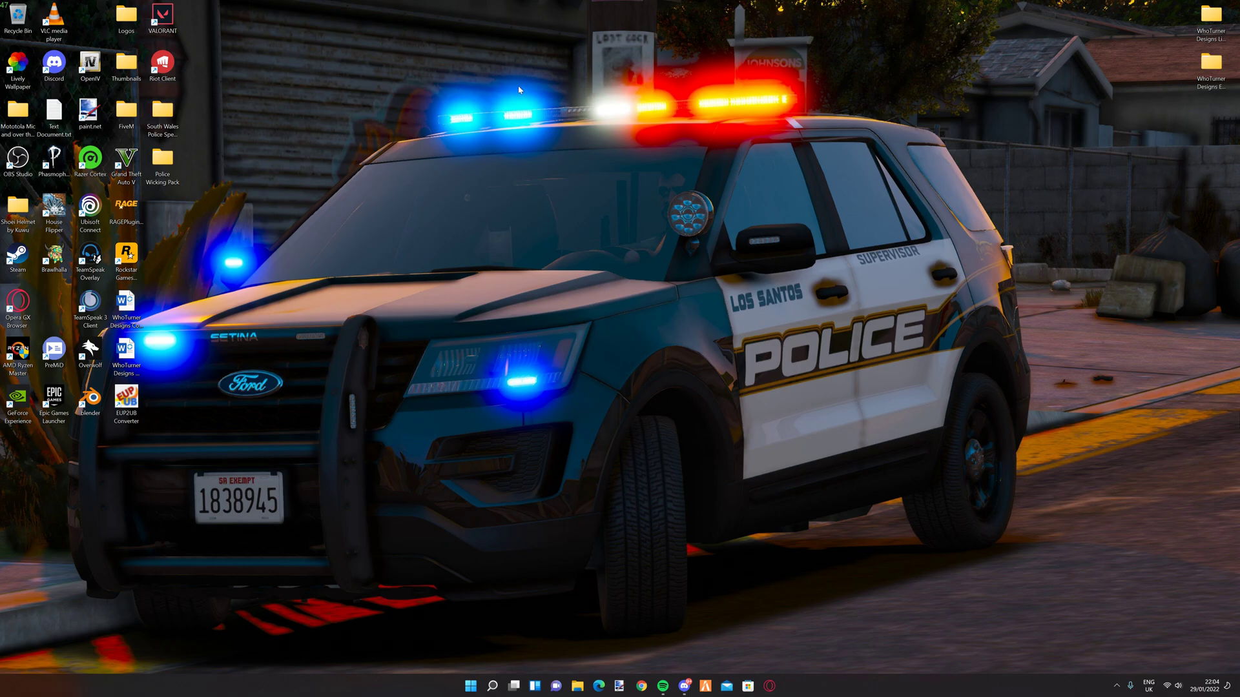